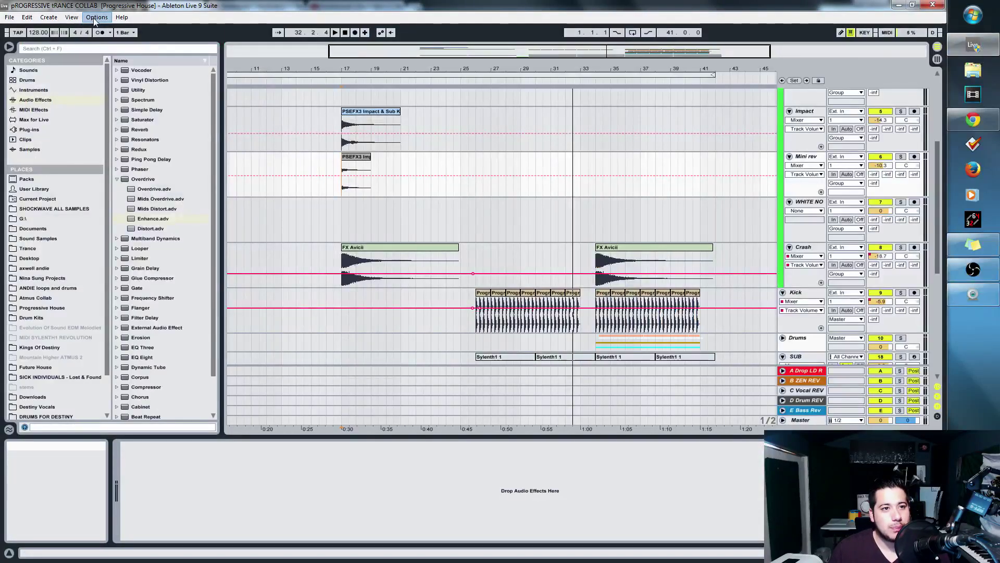
- Check the audio device preferences and place the insert marker at bar 17 in the arrangement
{"action": "left_click", "coordinate": [115, 280]}
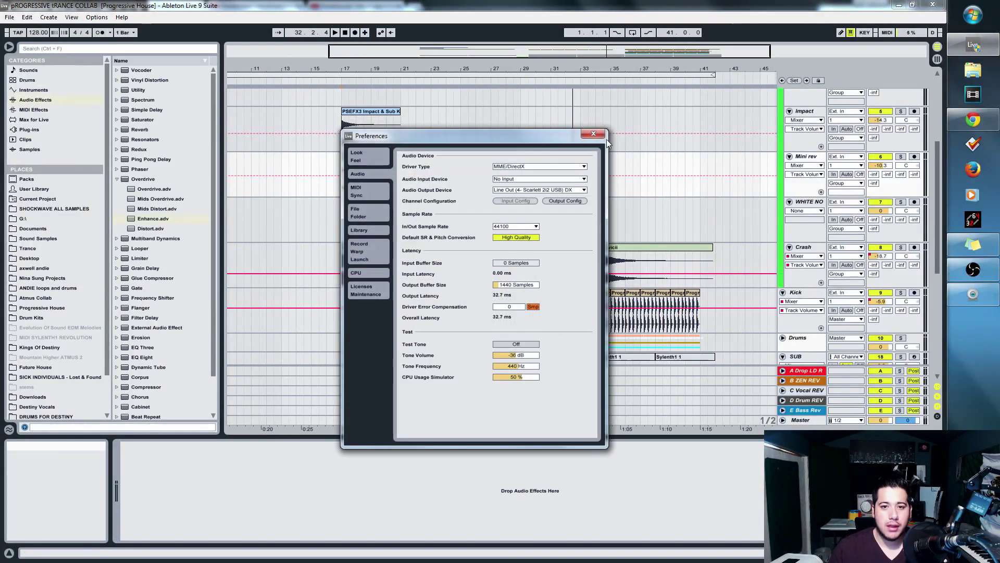
{"action": "left_click", "coordinate": [603, 134]}
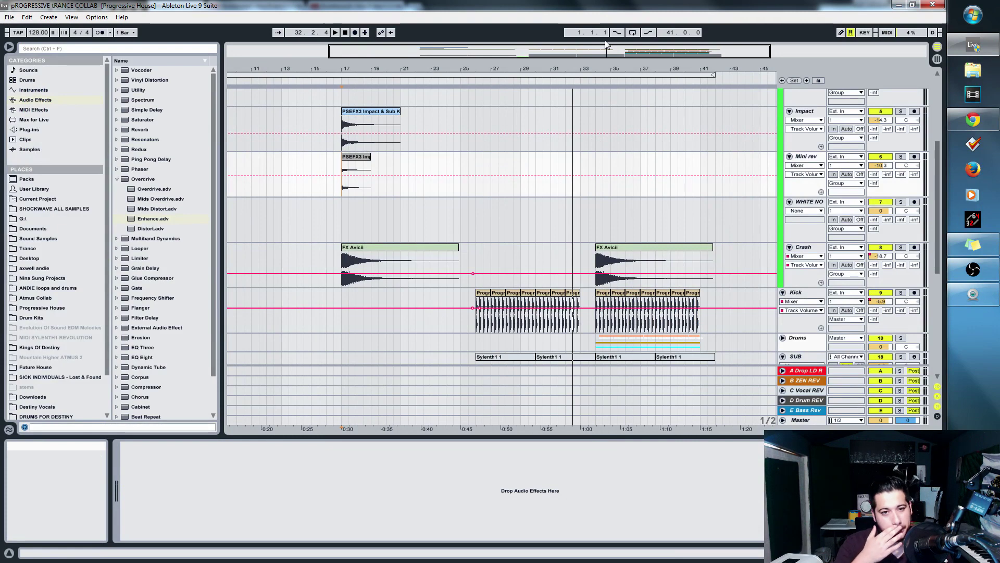
{"action": "mouse_move", "coordinate": [365, 50]}
{"action": "left_mouse_down"}
{"action": "mouse_move", "coordinate": [291, 42]}
{"action": "mouse_move", "coordinate": [329, 51]}
{"action": "left_mouse_up"}
{"action": "left_click", "coordinate": [417, 223]}
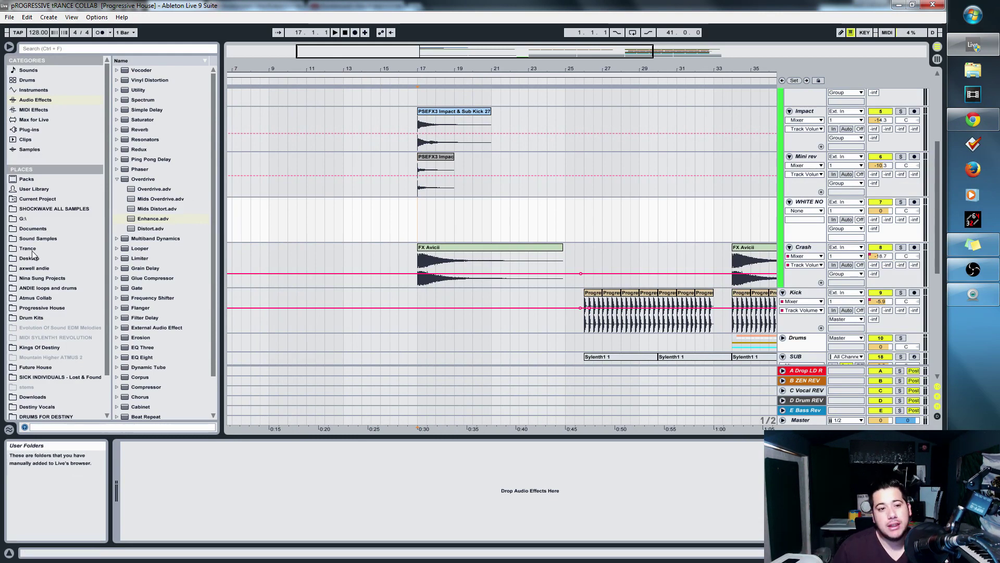
- Expand the Trance folder in Sound Samples and search the samples for "SNARE"
{"action": "left_click", "coordinate": [53, 239]}
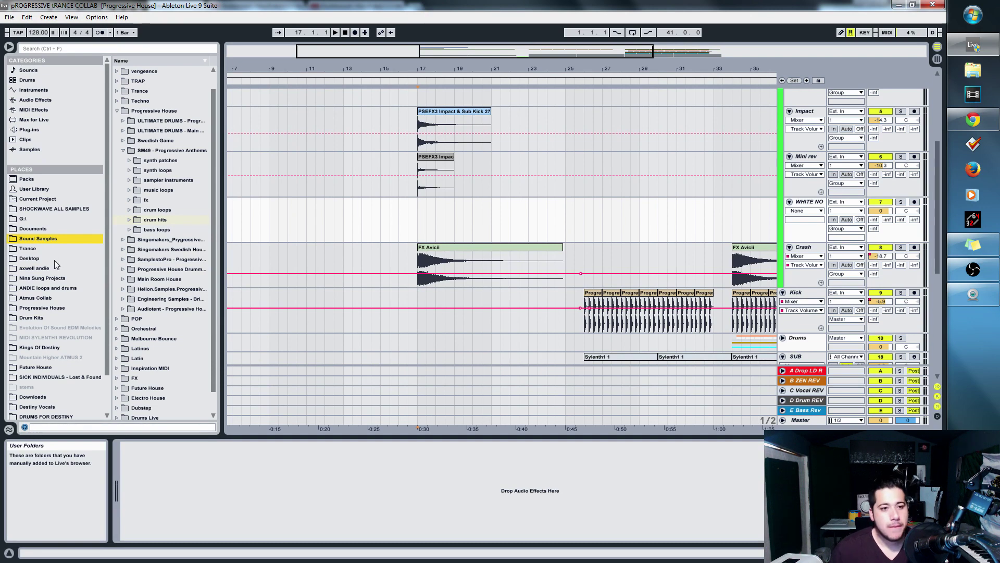
{"action": "left_click", "coordinate": [125, 151]}
{"action": "left_click", "coordinate": [119, 130]}
{"action": "left_click", "coordinate": [117, 110]}
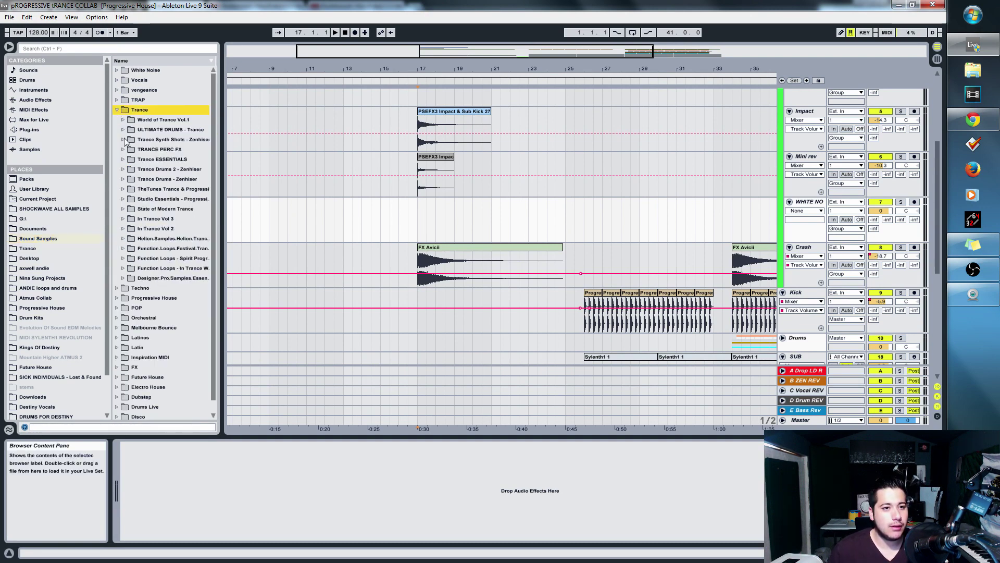
{"action": "left_click", "coordinate": [164, 50]}
{"action": "type", "text": "SNARE"}
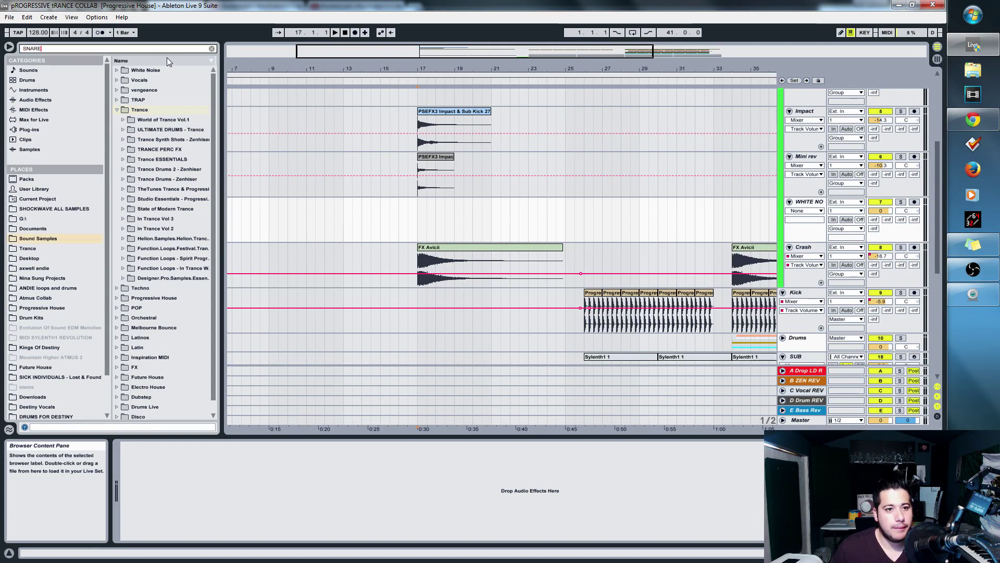
- Audition the snare samples in the Trance Drums 2 - Zenhiser folder, including 008, 006 and 005 Snare
{"action": "left_click", "coordinate": [123, 139]}
{"action": "left_click", "coordinate": [137, 151]}
{"action": "left_click", "coordinate": [137, 151]}
{"action": "left_click", "coordinate": [149, 169]}
{"action": "left_click", "coordinate": [168, 179]}
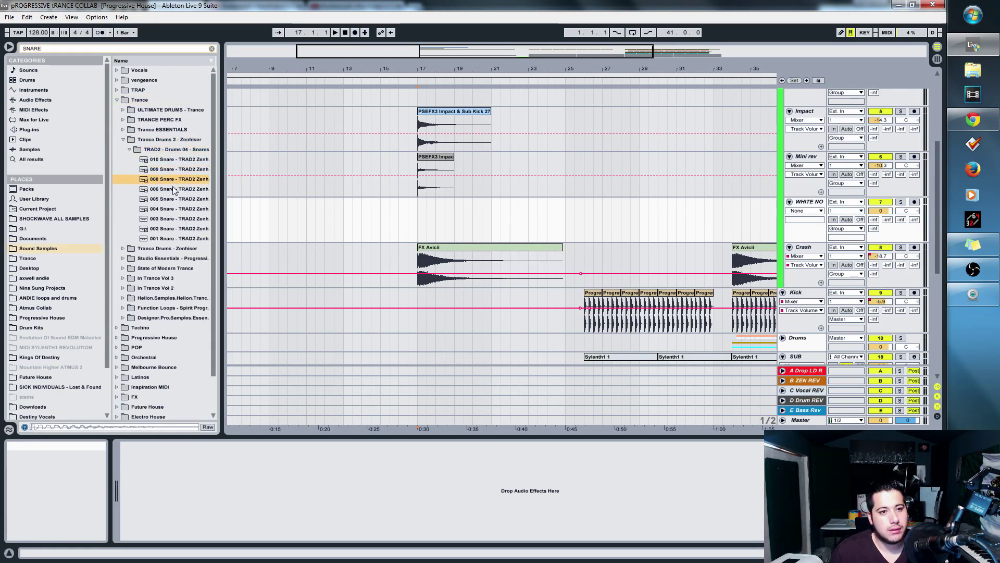
{"action": "left_click", "coordinate": [174, 190]}
{"action": "left_click", "coordinate": [174, 200]}
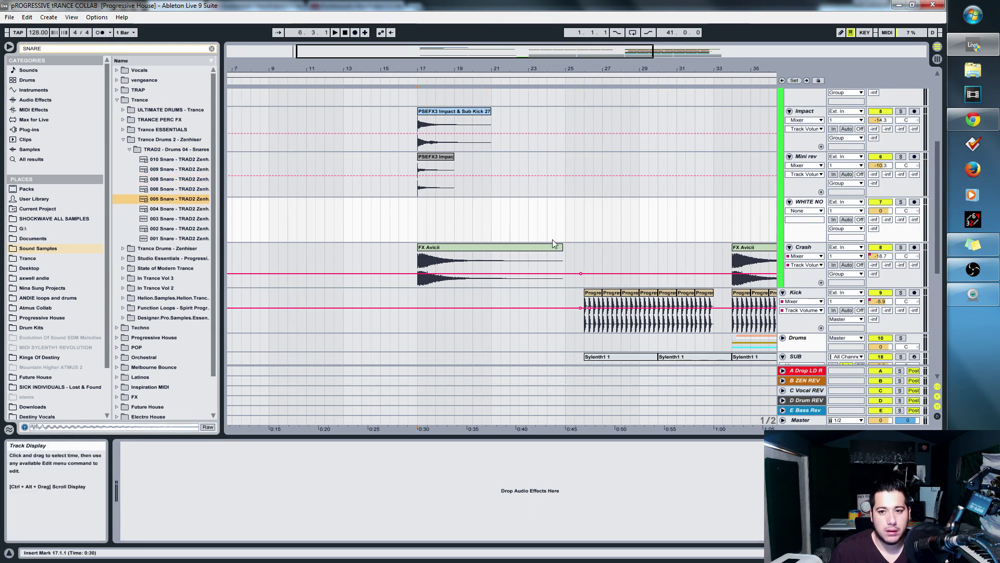
{"action": "scroll", "coordinate": [626, 234], "scroll_direction": "down", "scroll_amount": 4}
{"action": "left_click", "coordinate": [802, 183]}
{"action": "key", "text": "ctrl+t"}
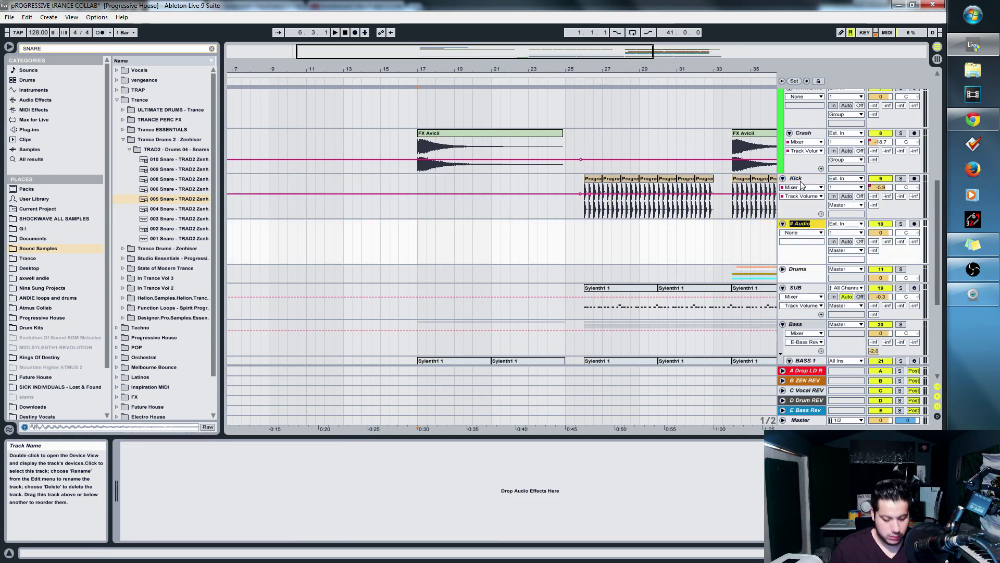
{"action": "key", "text": "ctrl+r"}
{"action": "type", "text": "S"}
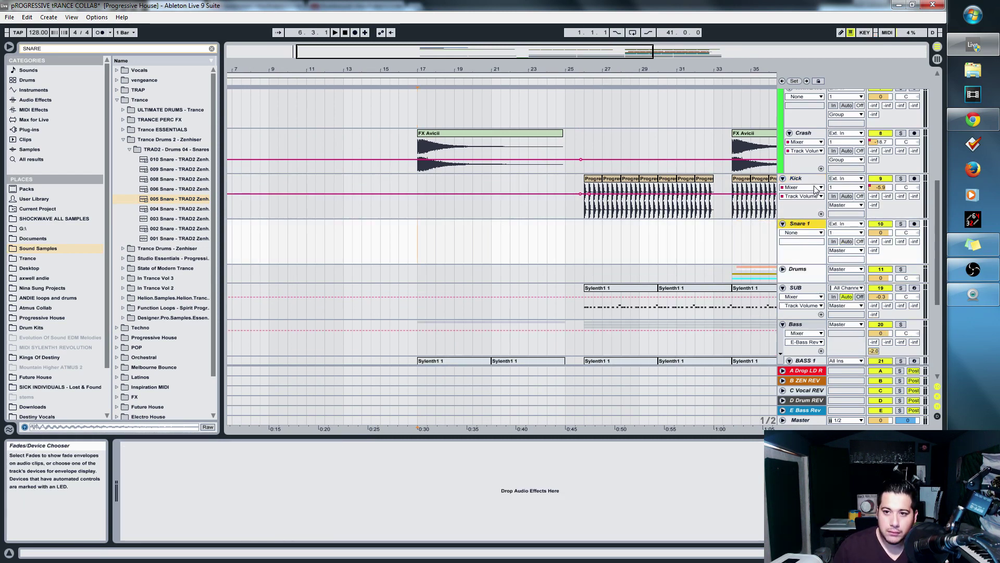
{"action": "left_click", "coordinate": [809, 226]}
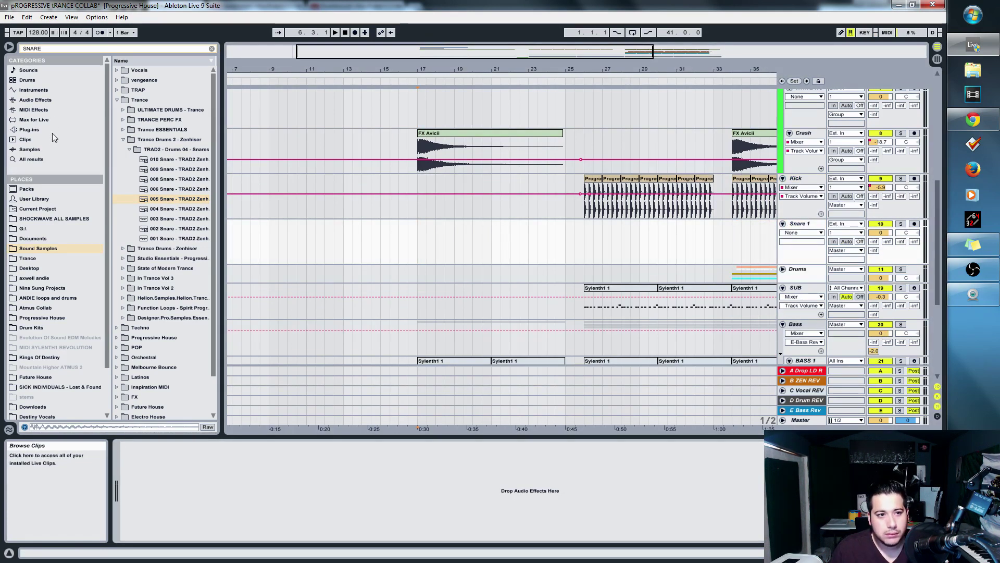
{"action": "left_click", "coordinate": [33, 90]}
{"action": "left_click", "coordinate": [212, 48]}
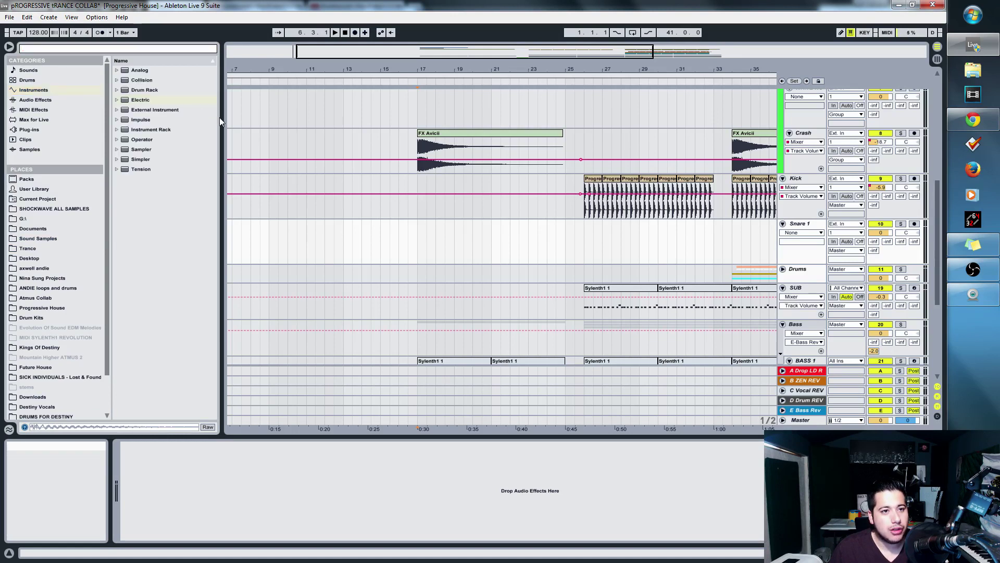
{"action": "left_click_drag", "start_coordinate": [145, 90], "coordinate": [803, 225]}
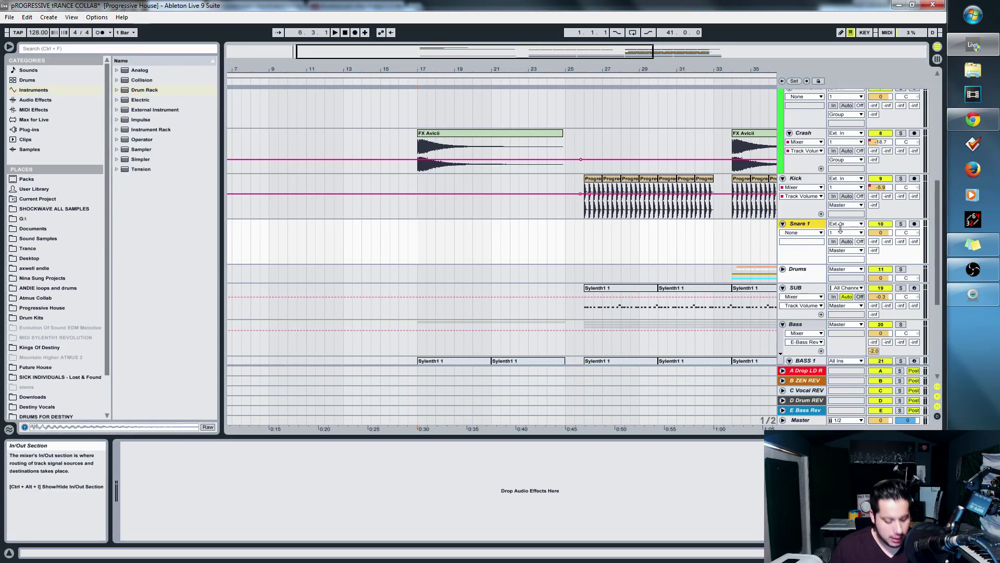
{"action": "key", "text": "Delete"}
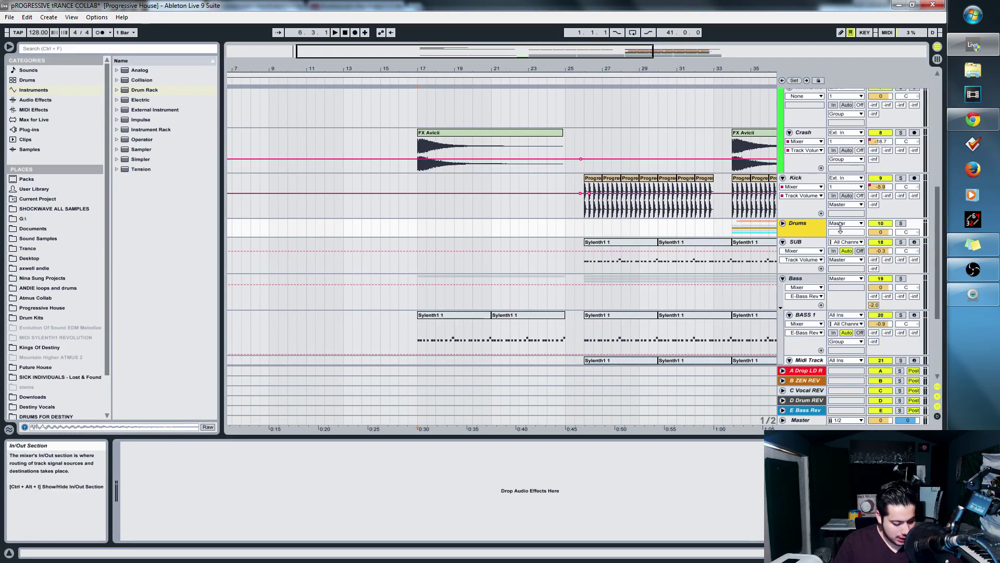
- Insert a MIDI track below the Kick track and name it "Snare Build Up"
{"action": "key", "text": "ctrl+shift+t"}
{"action": "left_click", "coordinate": [803, 225]}
{"action": "key", "text": "Delete"}
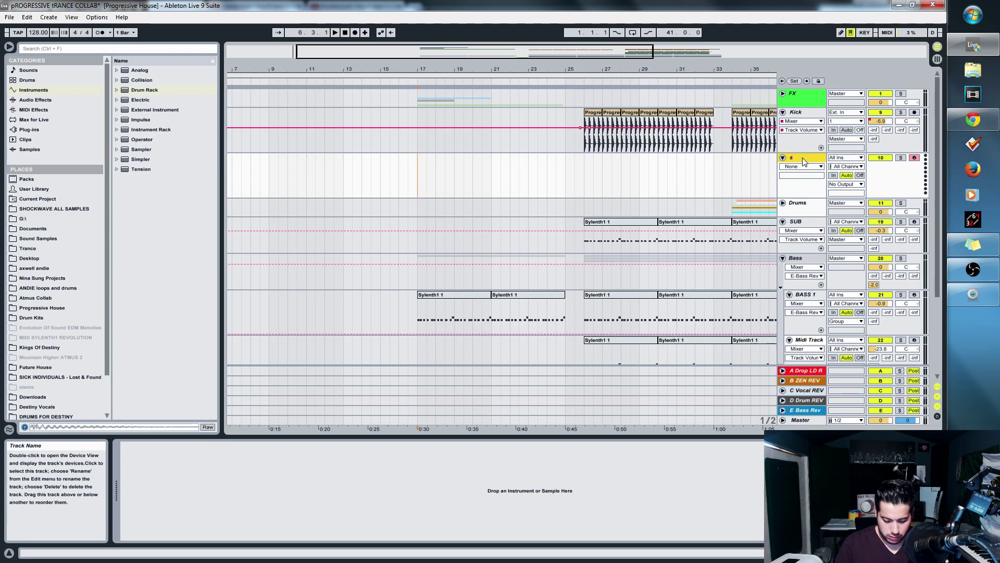
{"action": "left_click", "coordinate": [802, 157]}
{"action": "type", "text": "Snare Build Up"}
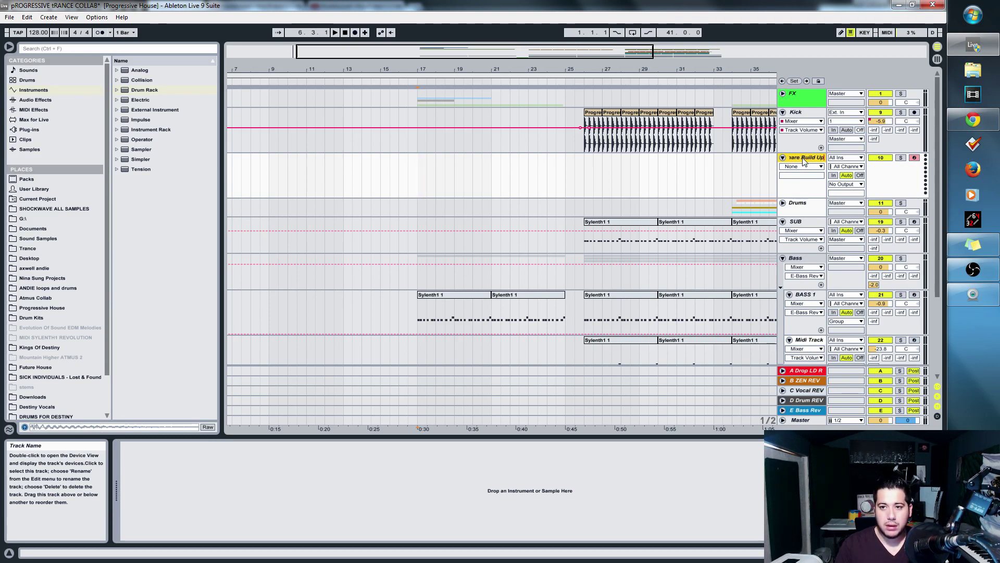
{"action": "key", "text": "Return"}
- Audition the 005 and 004 Snare samples of Trance Drums 2 in the Sound Samples folder
{"action": "key", "text": "space"}
{"action": "left_click", "coordinate": [61, 239]}
{"action": "left_click", "coordinate": [169, 238]}
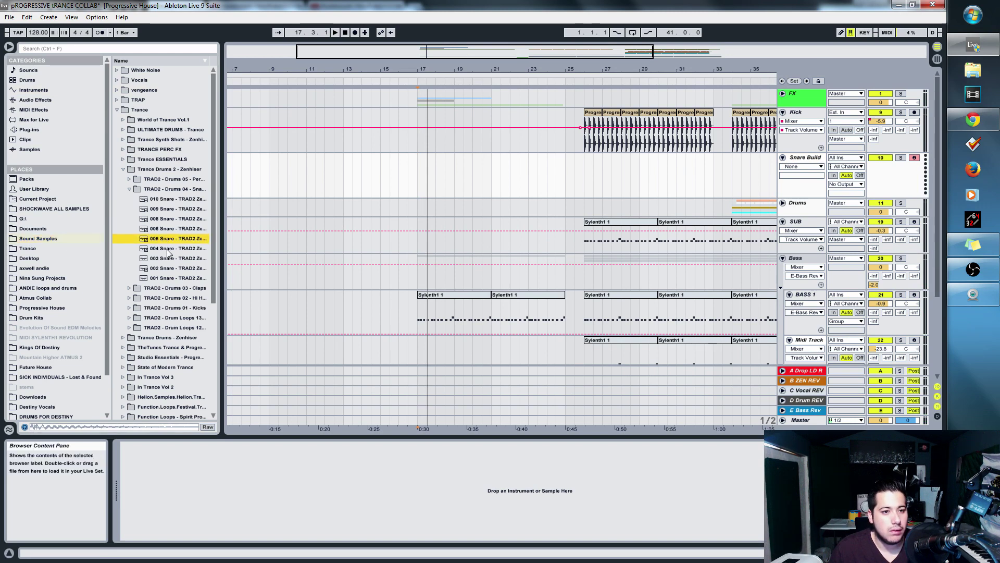
{"action": "key", "text": "Down"}
{"action": "key", "text": "Up"}
- Load an empty Drum Rack onto the Snare Build Up track
{"action": "double_click", "coordinate": [811, 159]}
{"action": "left_click", "coordinate": [33, 89]}
{"action": "left_click", "coordinate": [144, 89]}
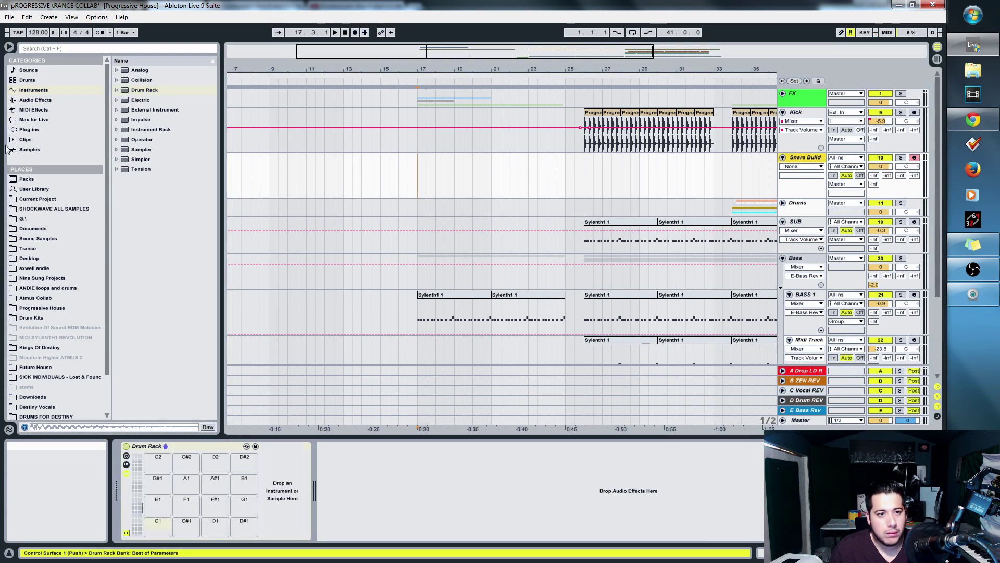
- Load the 005 Snare sample onto the Drum Rack's C2 pad and the 003 Snare sample onto C#2
{"action": "left_click", "coordinate": [37, 238]}
{"action": "left_click_drag", "start_coordinate": [147, 238], "coordinate": [81, 508]}
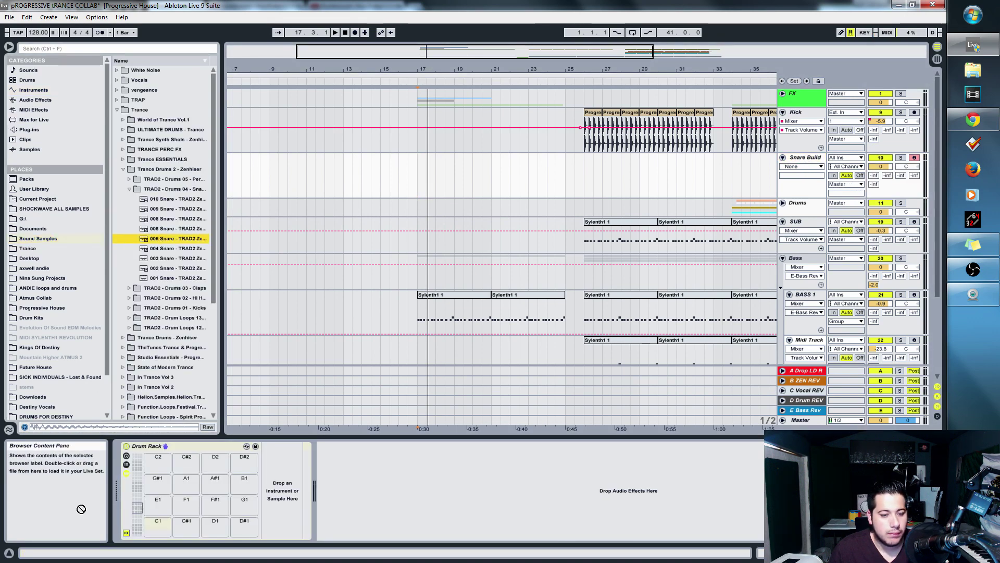
{"action": "left_click", "coordinate": [182, 257]}
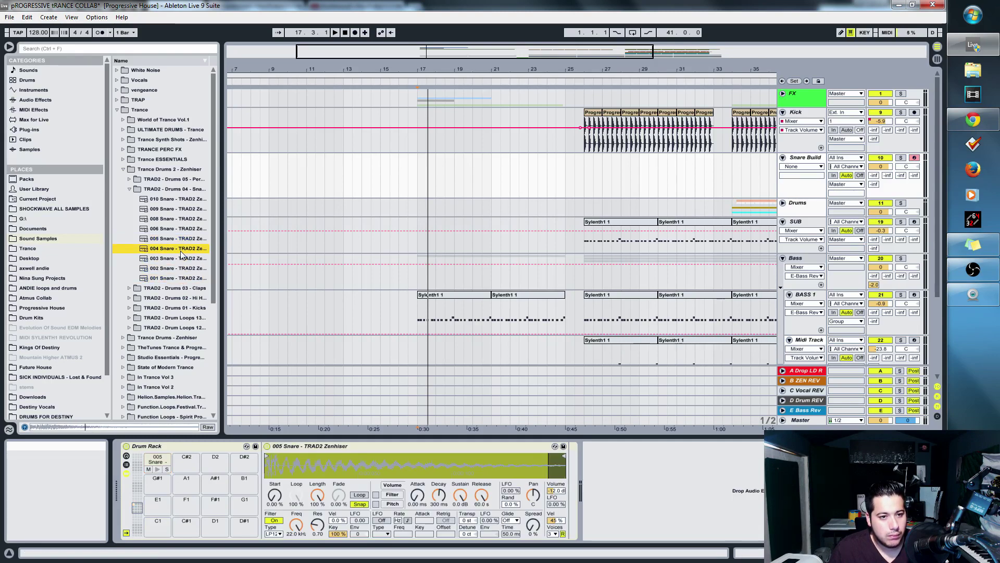
{"action": "left_click_drag", "start_coordinate": [156, 260], "coordinate": [175, 467]}
- Create an empty MIDI clip on the Snare Build Up track from bar 17 to bar 25
{"action": "left_click", "coordinate": [425, 177]}
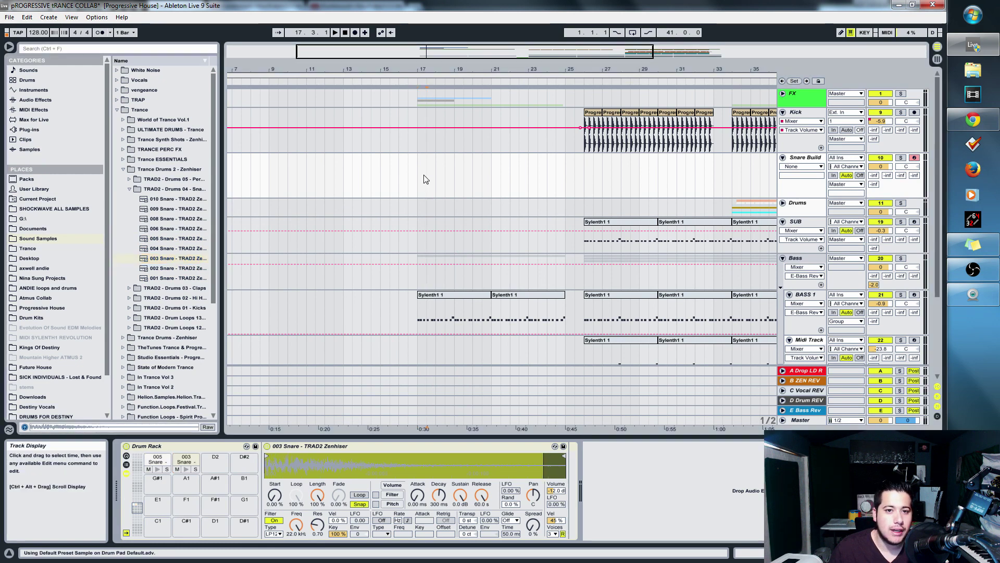
{"action": "left_click_drag", "start_coordinate": [461, 68], "coordinate": [460, 95]}
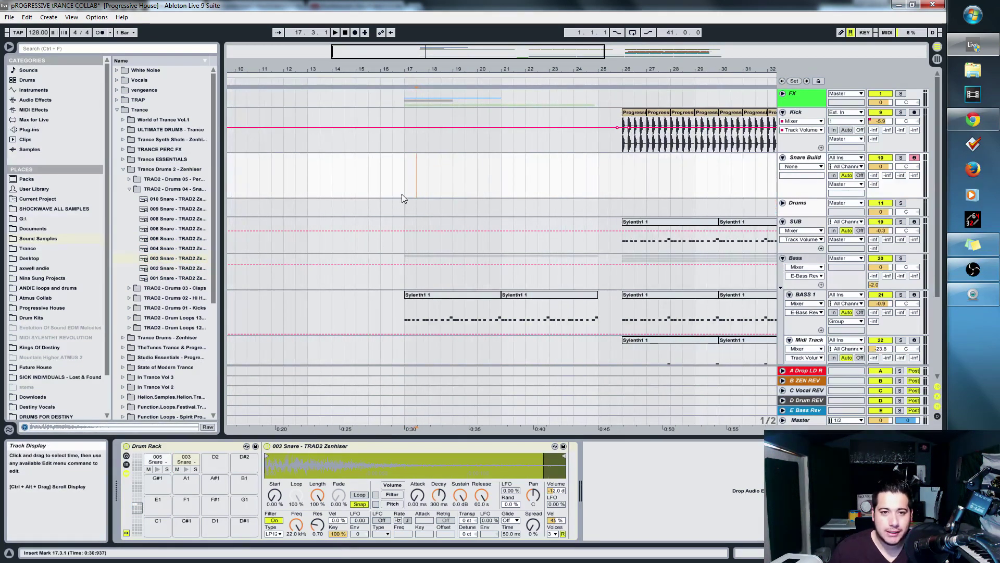
{"action": "key", "text": "space"}
{"action": "left_click_drag", "start_coordinate": [410, 192], "coordinate": [621, 186]}
{"action": "key", "text": "ctrl+shift+m"}
- Play the arrangement from the reversed audio clip at bar 25 and from the bass clip at bar 17
{"action": "scroll", "coordinate": [573, 293], "scroll_direction": "down", "scroll_amount": 4}
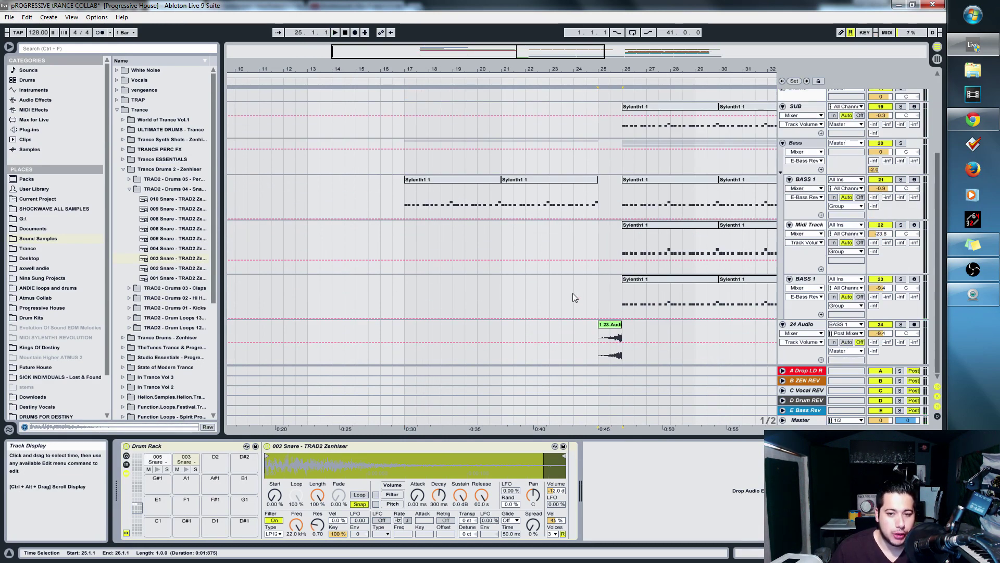
{"action": "left_click", "coordinate": [599, 334]}
{"action": "key", "text": "space"}
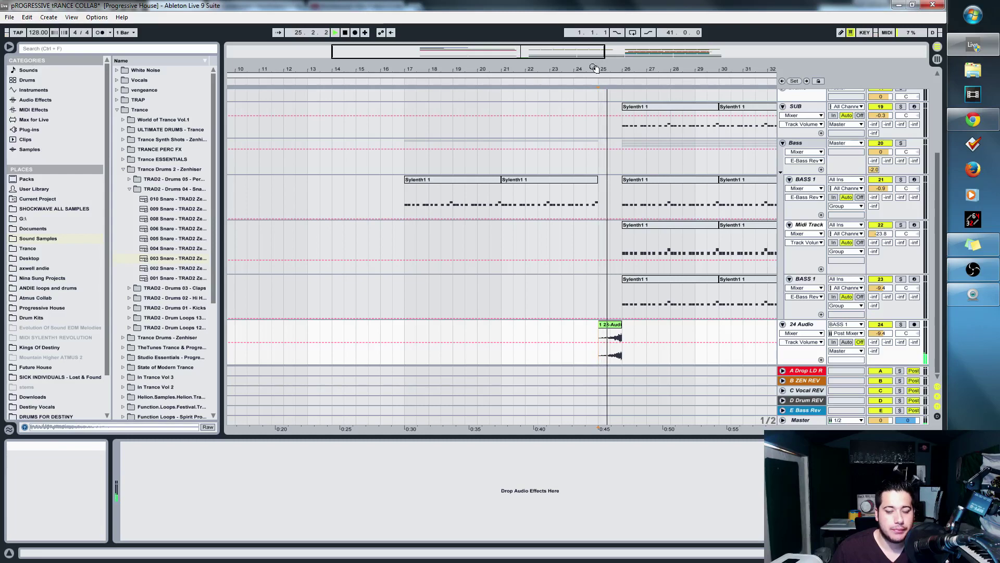
{"action": "key", "text": "minus"}
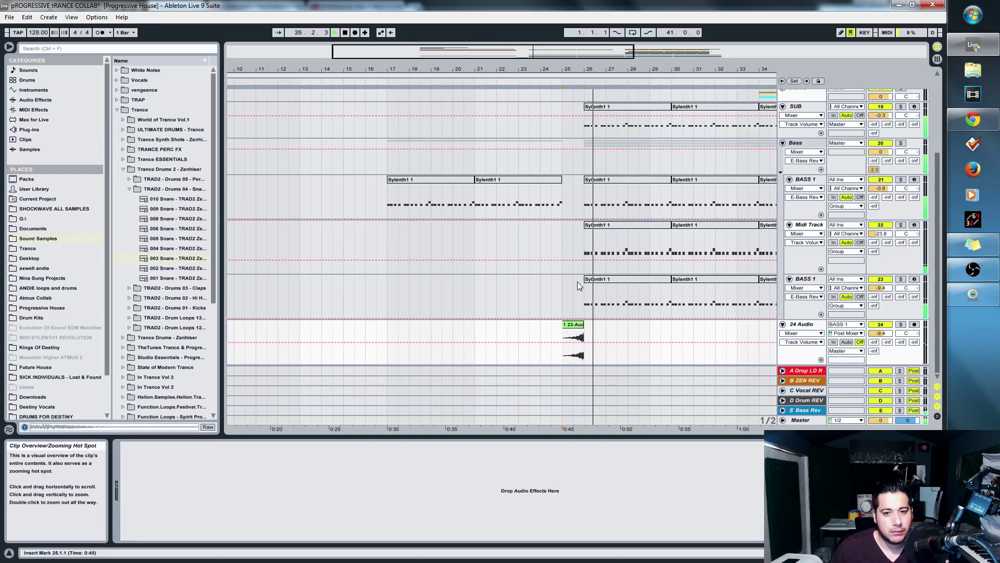
{"action": "key", "text": "space"}
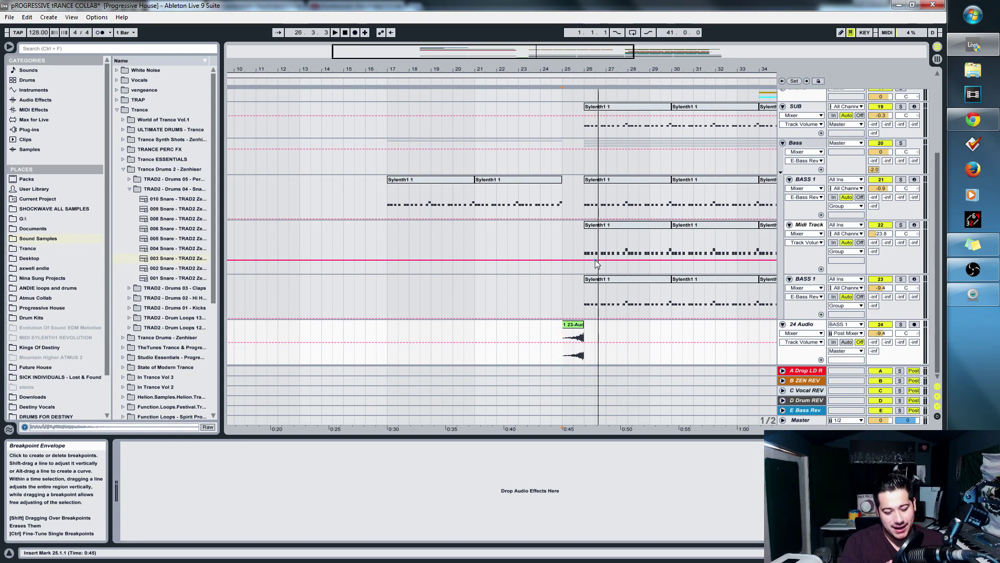
{"action": "scroll", "coordinate": [596, 260], "scroll_direction": "up", "scroll_amount": 1}
{"action": "key", "text": "space"}
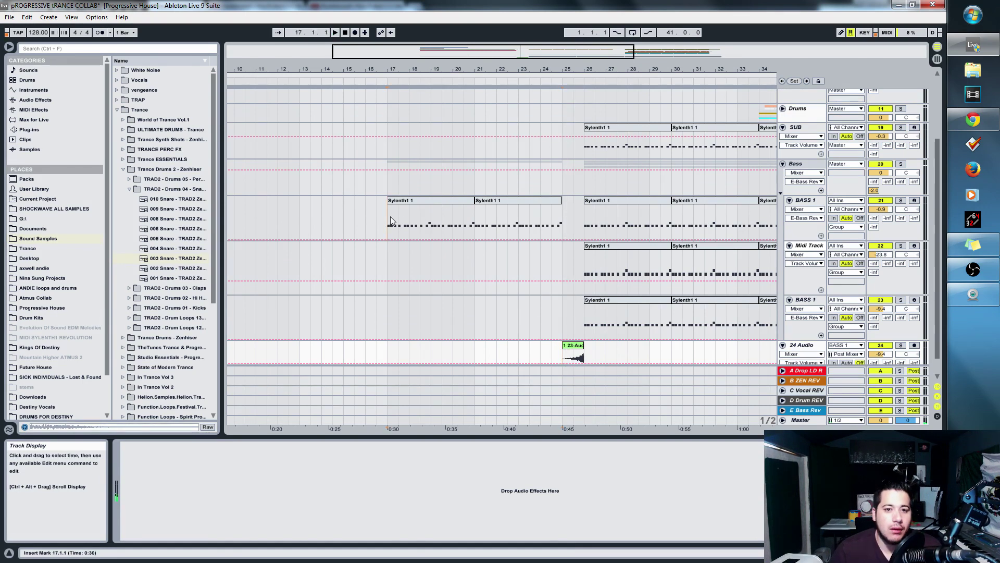
{"action": "left_click", "coordinate": [390, 216]}
{"action": "key", "text": "space"}
{"action": "key", "text": "space"}
- Open the Snare Build Up clip and add a note for both the 003 and 005 snares at its start
{"action": "scroll", "coordinate": [410, 230], "scroll_direction": "up", "scroll_amount": 4}
{"action": "left_click", "coordinate": [409, 170]}
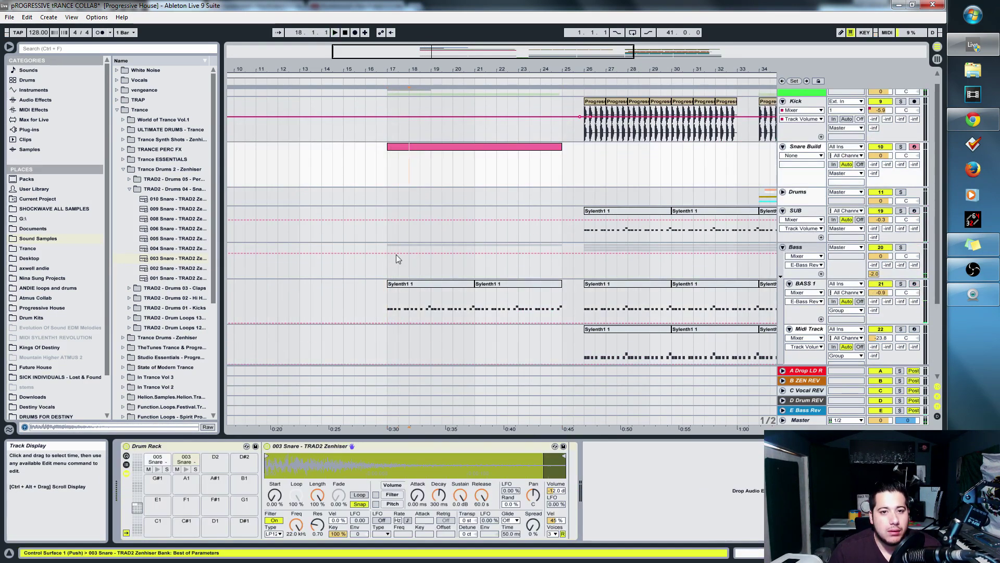
{"action": "double_click", "coordinate": [423, 147]}
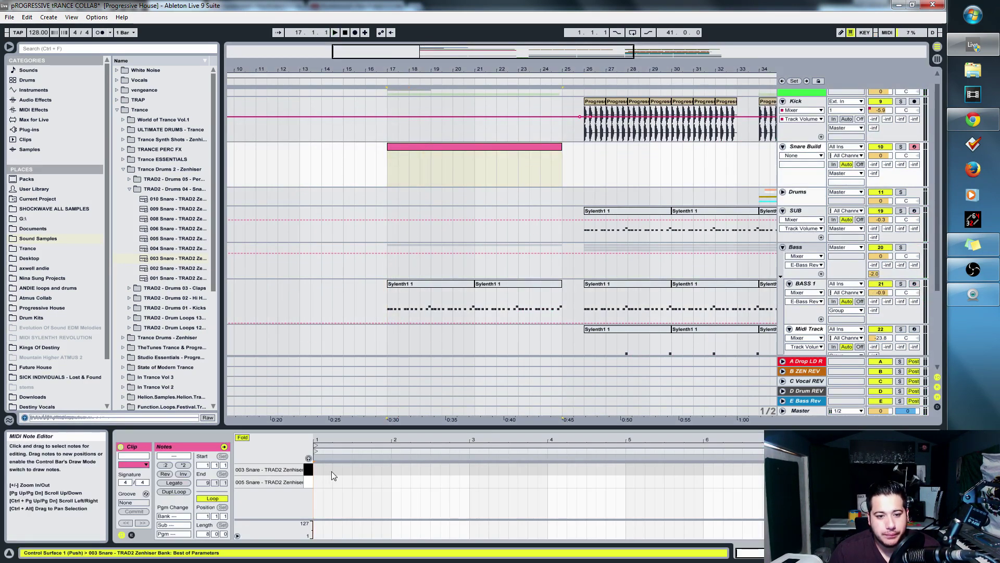
{"action": "left_click", "coordinate": [317, 470]}
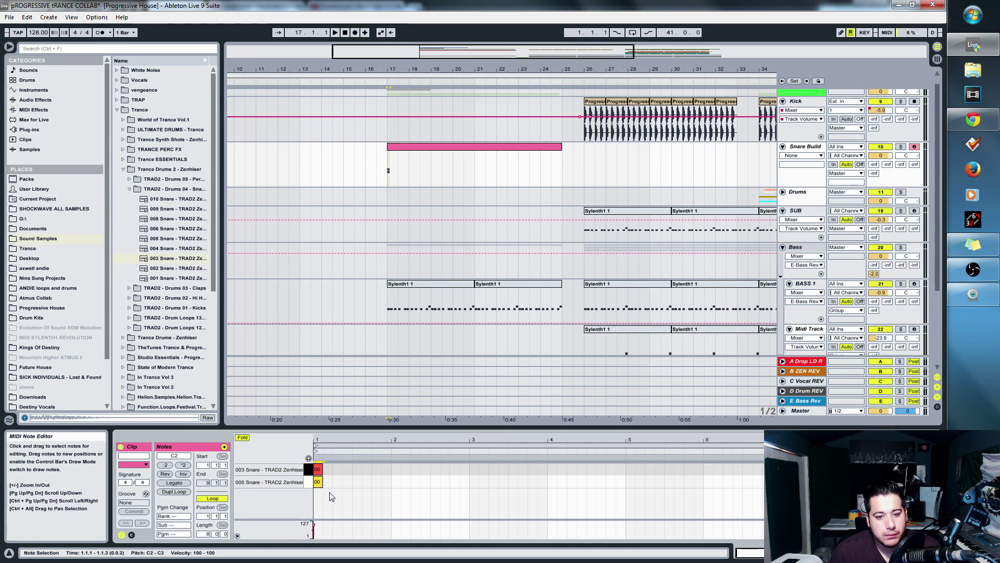
- Duplicate the pair of snare notes onto the other three beats of the clip's first bar
{"action": "left_click_drag", "start_coordinate": [331, 493], "coordinate": [313, 465]}
{"action": "key", "text": "ctrl+d"}
{"action": "key", "text": "ctrl+d"}
{"action": "key", "text": "ctrl+d"}
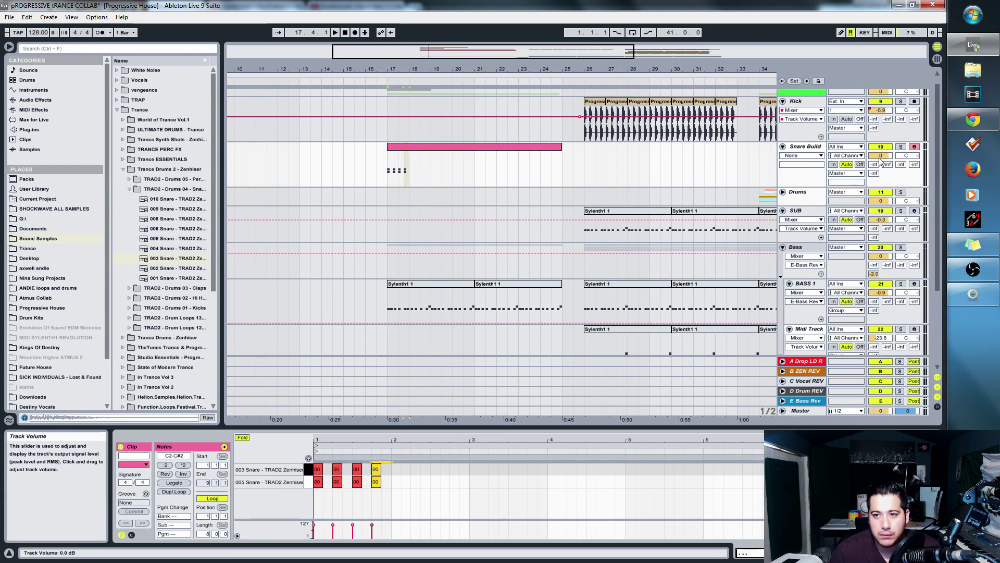
- Lower the Snare Build Up track's volume to -12.5 dB and play the pattern
{"action": "left_click", "coordinate": [880, 156]}
{"action": "left_click_drag", "start_coordinate": [880, 155], "coordinate": [880, 177]}
{"action": "key", "text": "space"}
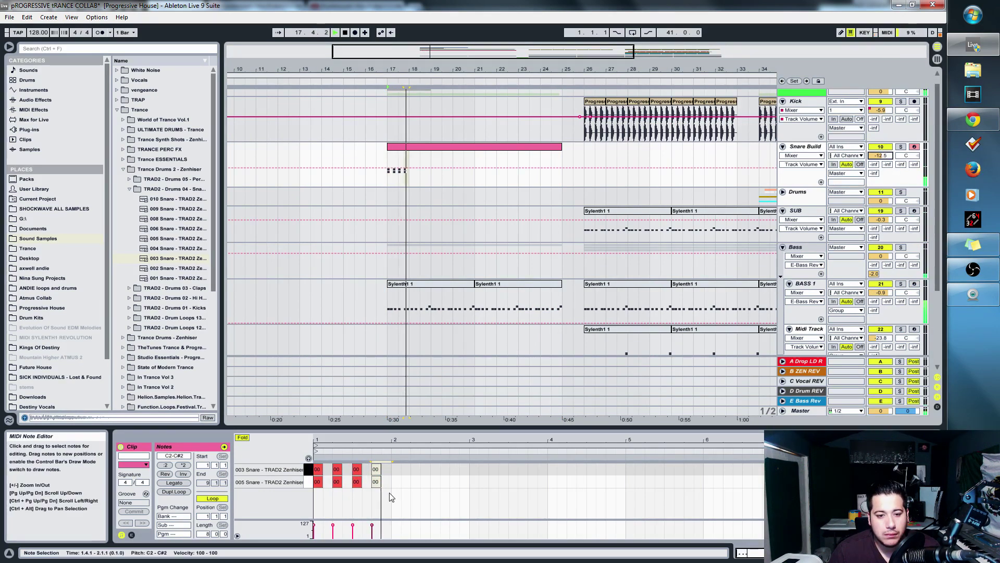
- Duplicate the first bar of snare hits through bar 5 of the clip and play it from bar 17
{"action": "key", "text": "ctrl+d"}
{"action": "key", "text": "ctrl+d"}
{"action": "key", "text": "ctrl+d"}
{"action": "key", "text": "ctrl+d"}
{"action": "key", "text": "space"}
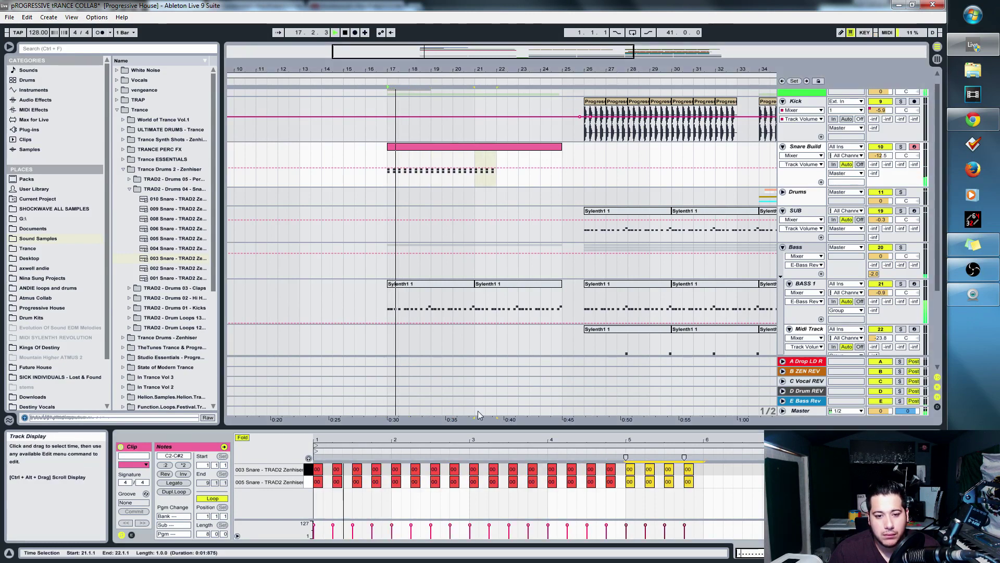
- Fill bar 5 of the Snare Build Up clip with eighth-note hits of both snares by duplicating the note pair
{"action": "left_click_drag", "start_coordinate": [423, 52], "coordinate": [423, 109]}
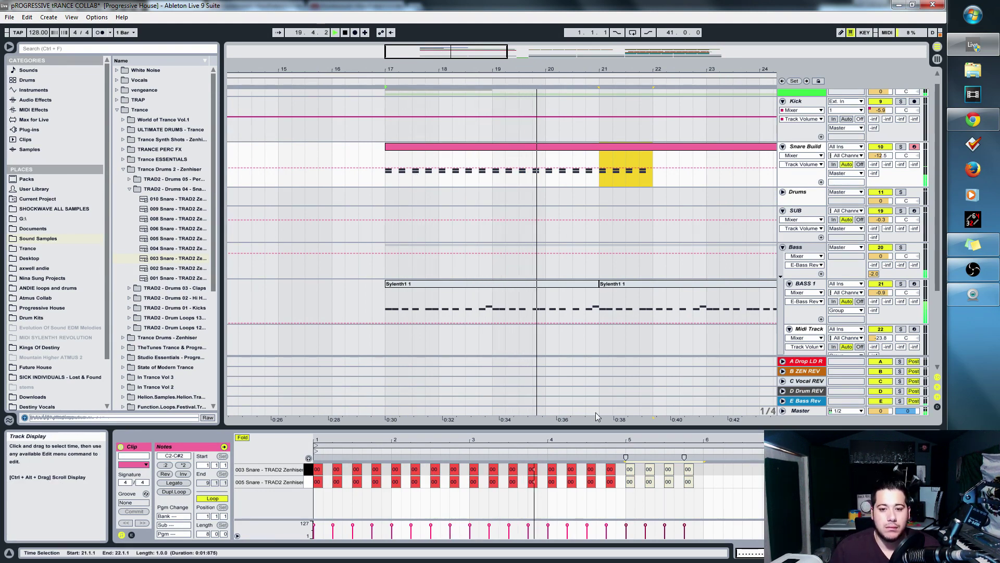
{"action": "left_click", "coordinate": [701, 501]}
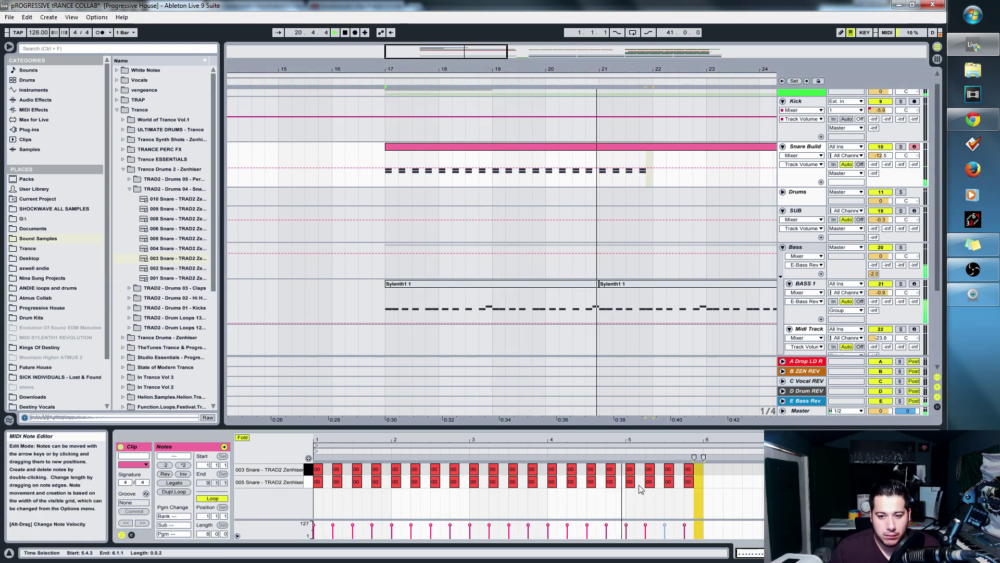
{"action": "key", "text": "space"}
{"action": "left_click_drag", "start_coordinate": [635, 495], "coordinate": [625, 463]}
{"action": "key", "text": "ctrl+d"}
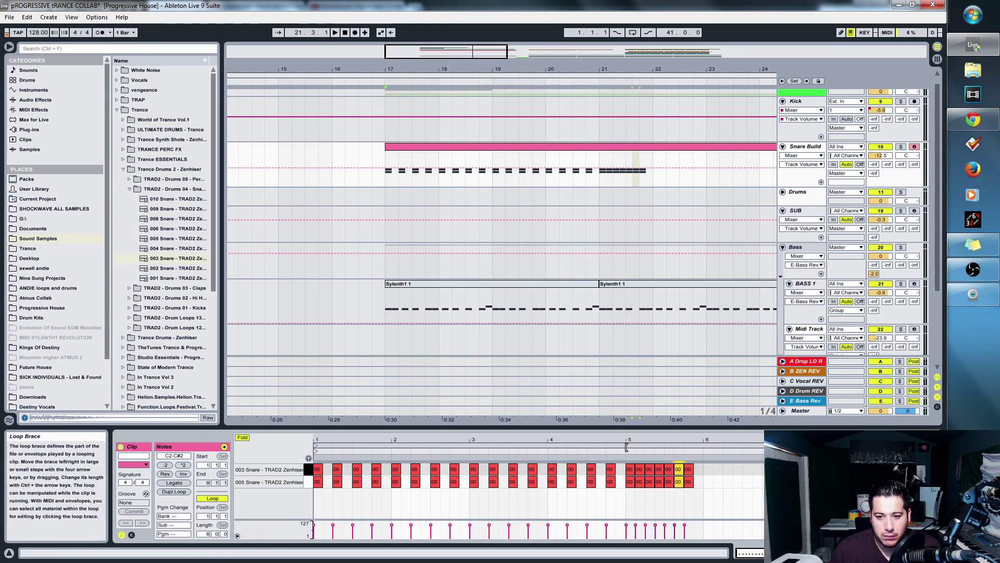
{"action": "key", "text": "space"}
{"action": "left_click", "coordinate": [606, 457]}
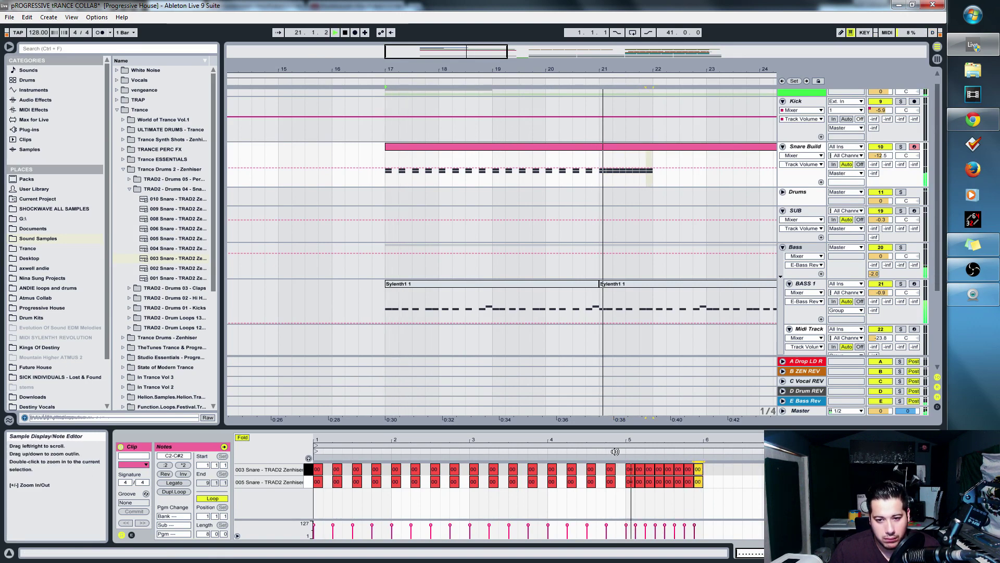
- Duplicate bar 5's eighth-note snare hits onto bars 6 and 7 of the clip
{"action": "left_click_drag", "start_coordinate": [706, 497], "coordinate": [627, 460]}
{"action": "key", "text": "ctrl+d"}
{"action": "key", "text": "ctrl+d"}
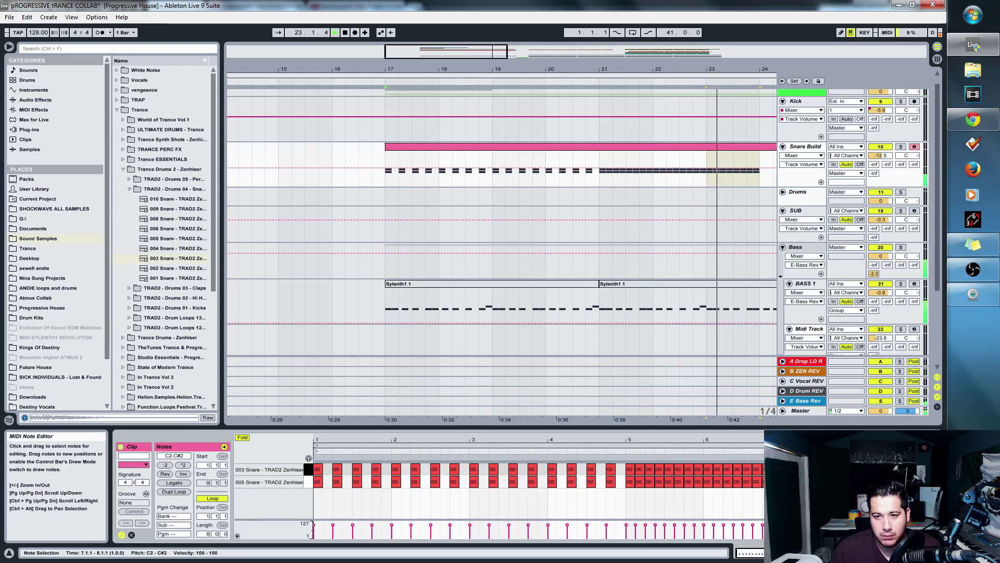
- Play the build-up from bar 17 and raise the Snare Build Up track's volume to -6.4 dB
{"action": "key", "text": "space"}
{"action": "key", "text": "space"}
{"action": "left_click_drag", "start_coordinate": [830, 498], "coordinate": [782, 461]}
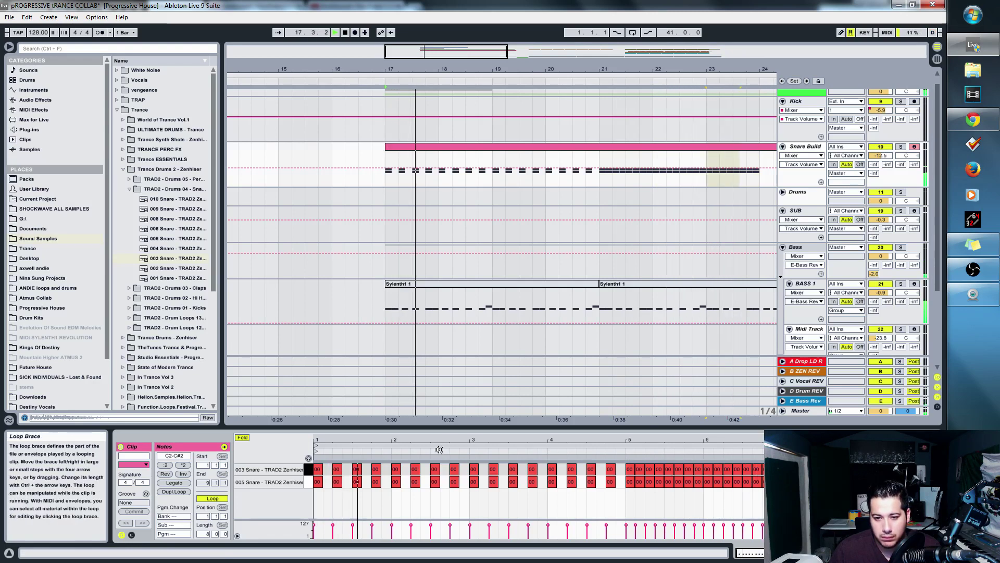
{"action": "left_click_drag", "start_coordinate": [881, 155], "coordinate": [881, 139]}
{"action": "scroll", "coordinate": [493, 199], "scroll_direction": "up", "scroll_amount": 1}
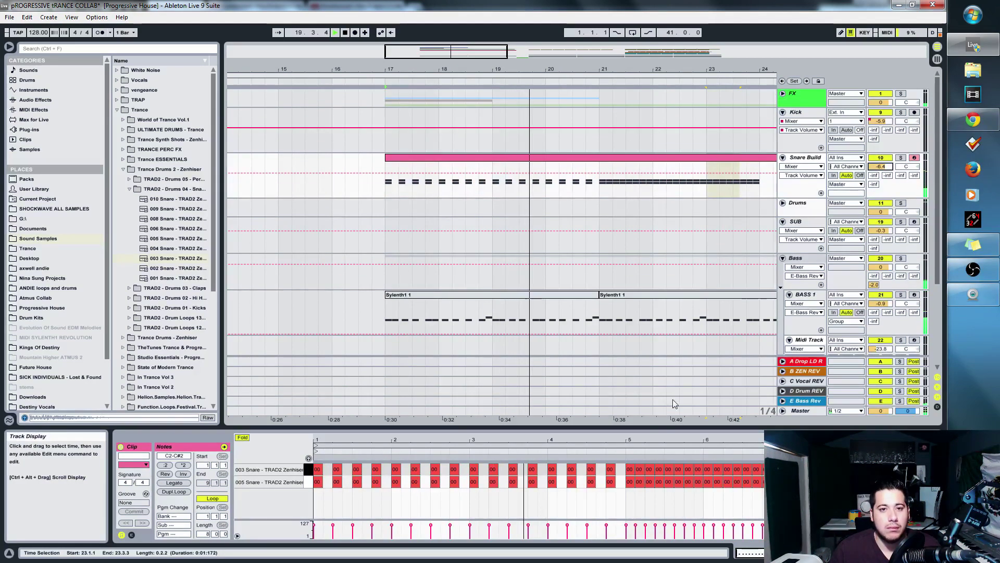
- Show the track's Drum Rack, audition snares 010, 009 and 008, and add the 008 snare to pad D2
{"action": "mouse_move", "coordinate": [609, 427]}
{"action": "left_mouse_down"}
{"action": "mouse_move", "coordinate": [609, 380]}
{"action": "mouse_move", "coordinate": [608, 409]}
{"action": "left_mouse_up"}
{"action": "left_click", "coordinate": [201, 218]}
{"action": "double_click", "coordinate": [816, 158]}
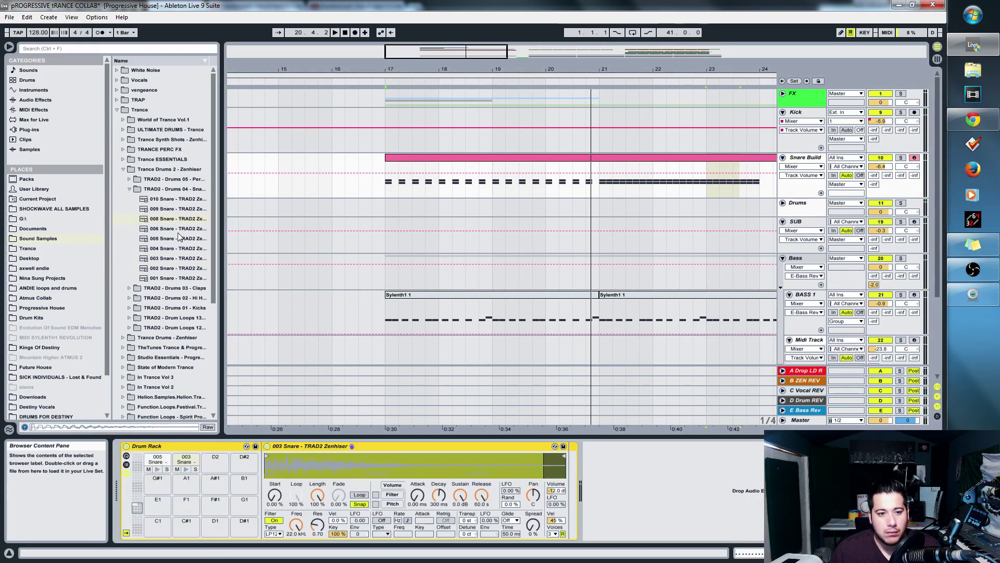
{"action": "left_click", "coordinate": [161, 189]}
{"action": "left_click", "coordinate": [160, 201]}
{"action": "left_click", "coordinate": [161, 209]}
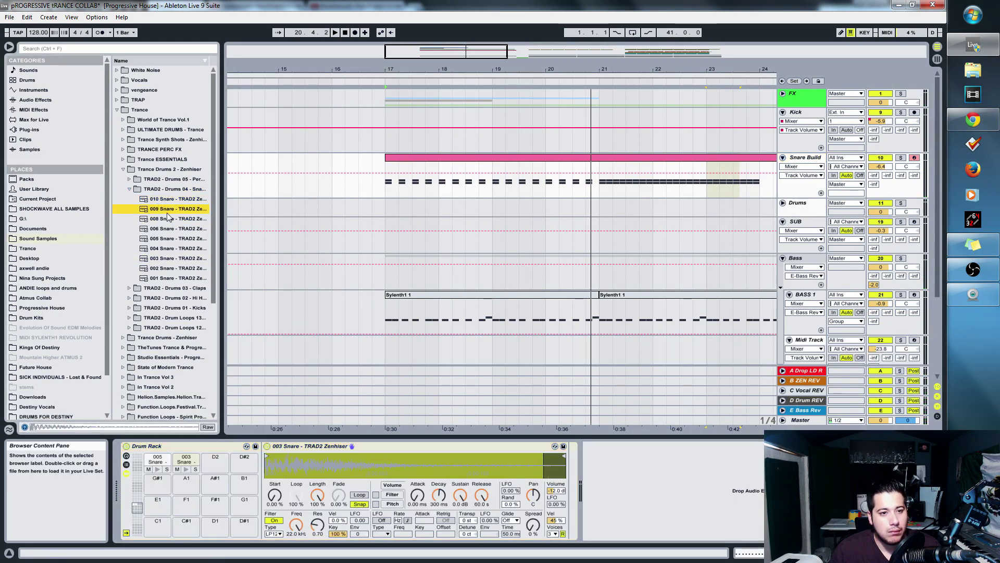
{"action": "left_click", "coordinate": [163, 221]}
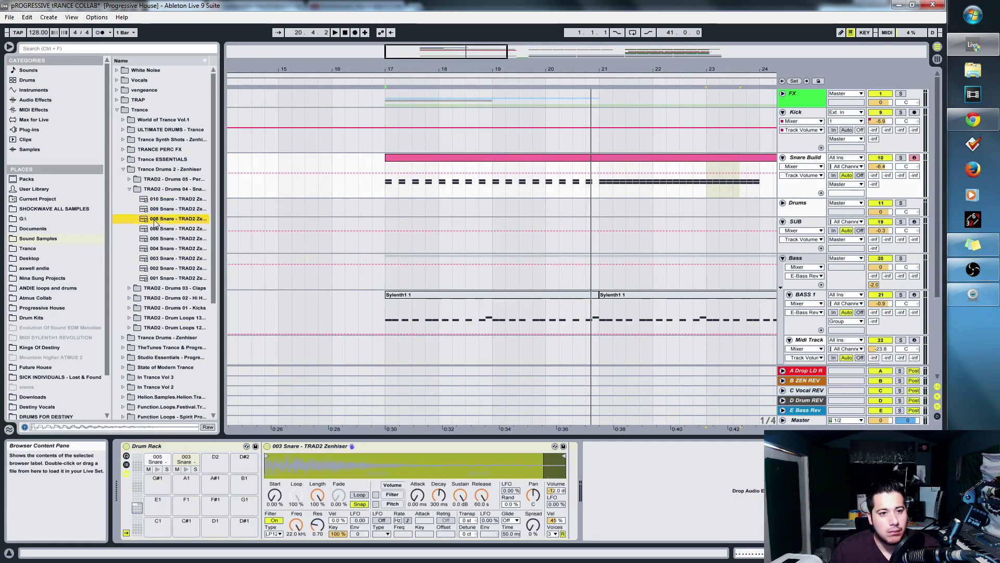
- Copy all of the 003 snare's notes in the clip onto the 008 snare row and play the layered pattern
{"action": "double_click", "coordinate": [514, 159]}
{"action": "left_click_drag", "start_coordinate": [326, 493], "coordinate": [693, 444]}
{"action": "left_click_drag", "start_coordinate": [317, 487], "coordinate": [846, 405]}
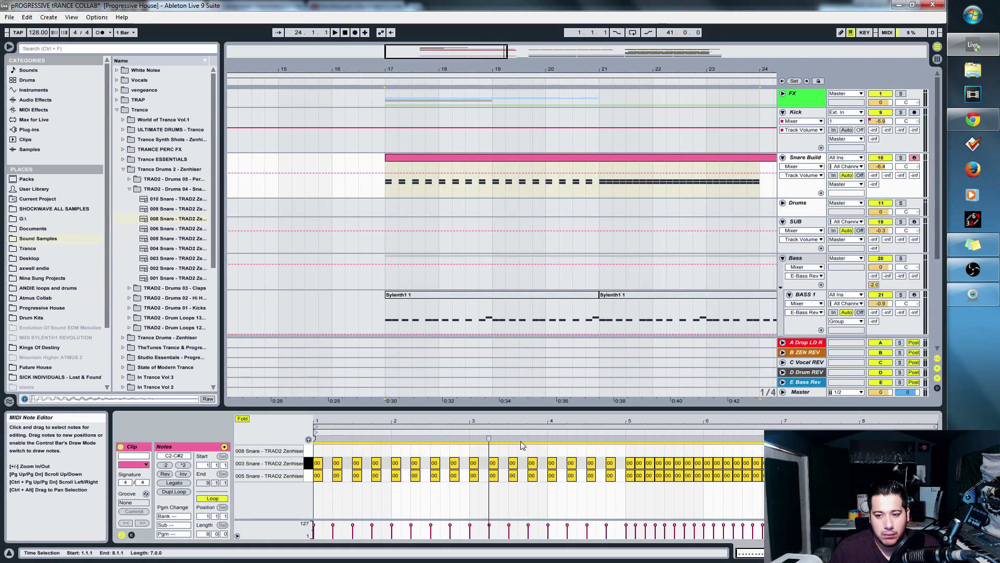
{"action": "left_click_drag", "start_coordinate": [317, 463], "coordinate": [316, 451]}
{"action": "key", "text": "space"}
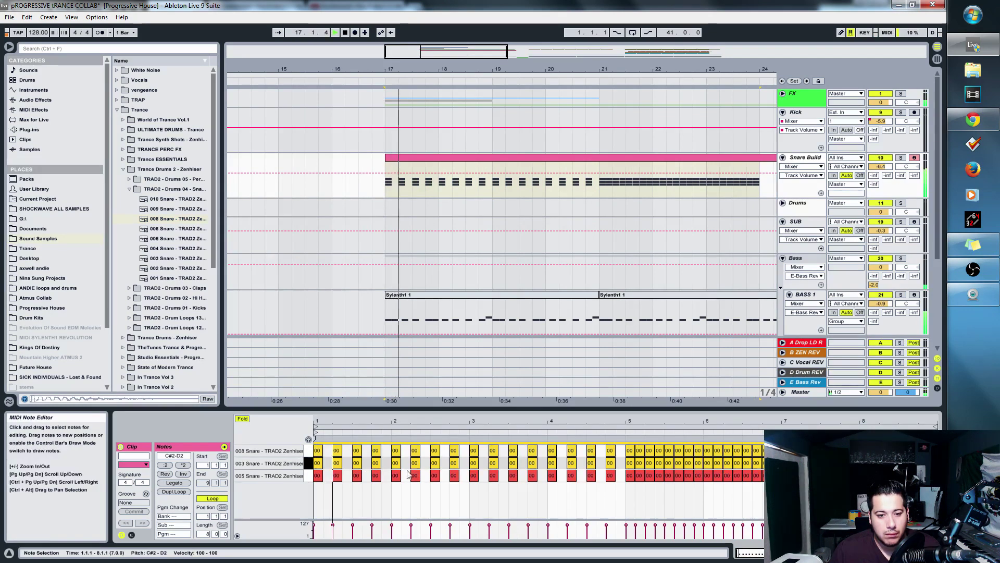
- Lower the Snare Build Up track's volume to -11.4 dB and play the layered snares
{"action": "left_click", "coordinate": [703, 392]}
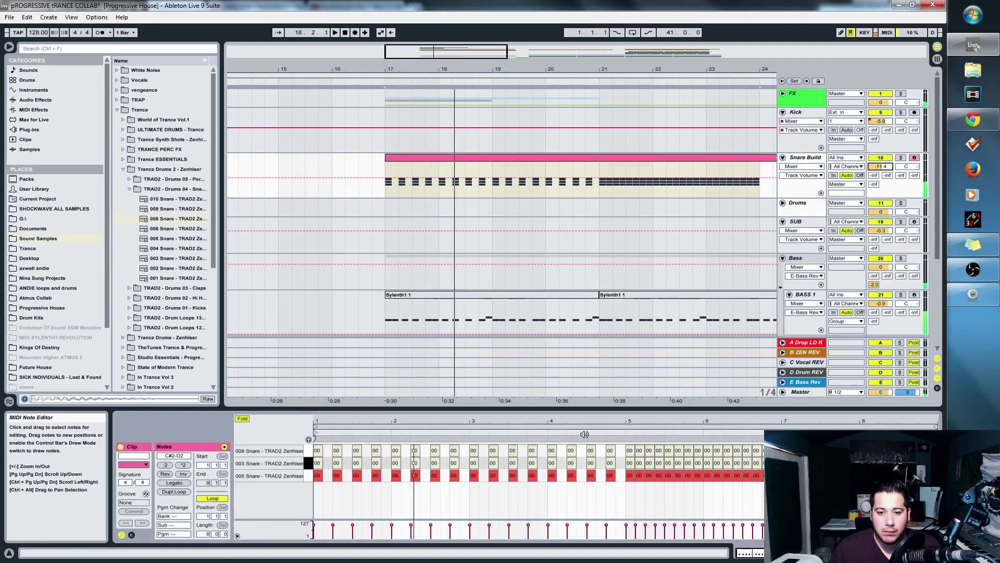
{"action": "left_click", "coordinate": [586, 202]}
{"action": "left_click", "coordinate": [819, 162]}
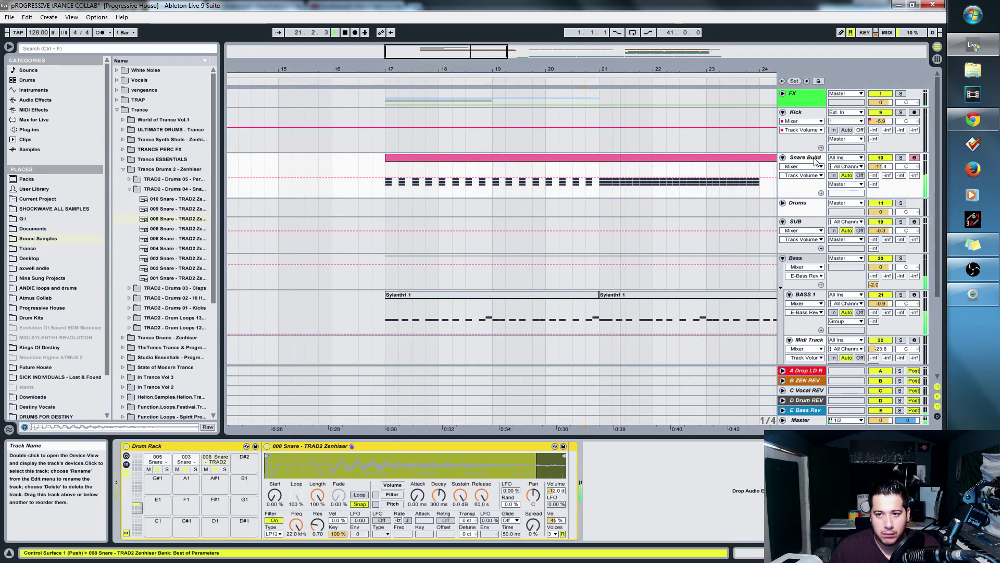
- Fill bar 7 of the clip with sixteenth-note hits of all three snares and play it back
{"action": "left_click", "coordinate": [716, 190]}
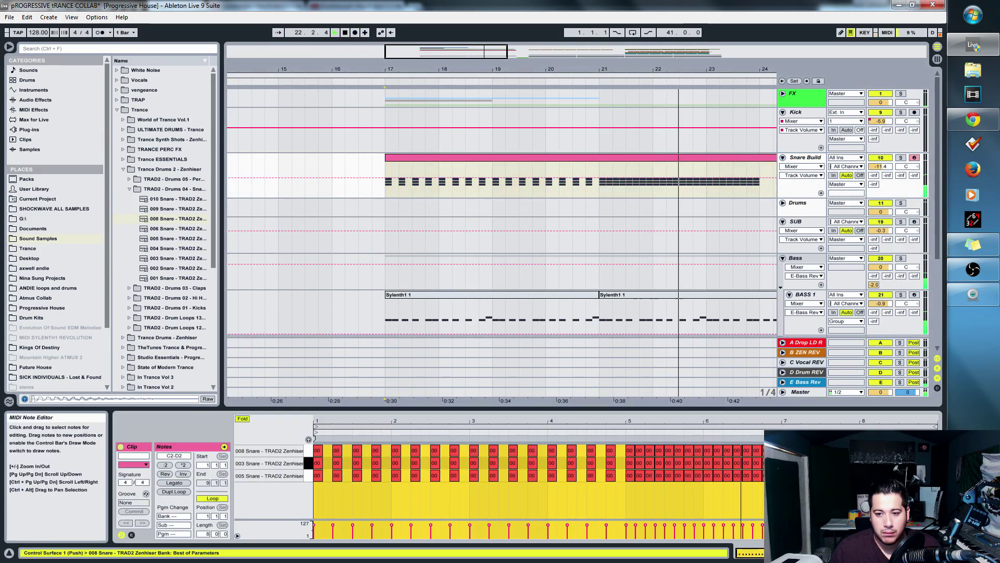
{"action": "left_click", "coordinate": [788, 495]}
{"action": "left_click_drag", "start_coordinate": [815, 421], "coordinate": [815, 453]}
{"action": "key", "text": "space"}
{"action": "left_click_drag", "start_coordinate": [760, 495], "coordinate": [760, 449]}
{"action": "key", "text": "ctrl+d"}
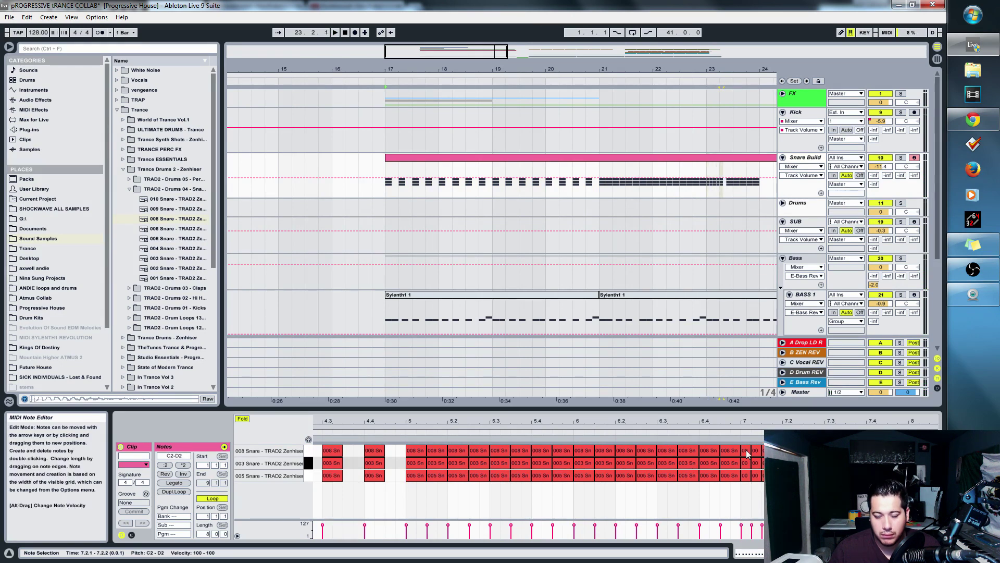
{"action": "key", "text": "ctrl+d"}
{"action": "key", "text": "ctrl+d"}
{"action": "key", "text": "ctrl+d"}
{"action": "key", "text": "ctrl+d"}
{"action": "key", "text": "ctrl+d"}
{"action": "key", "text": "ctrl+d"}
{"action": "key", "text": "ctrl+d"}
{"action": "key", "text": "ctrl+d"}
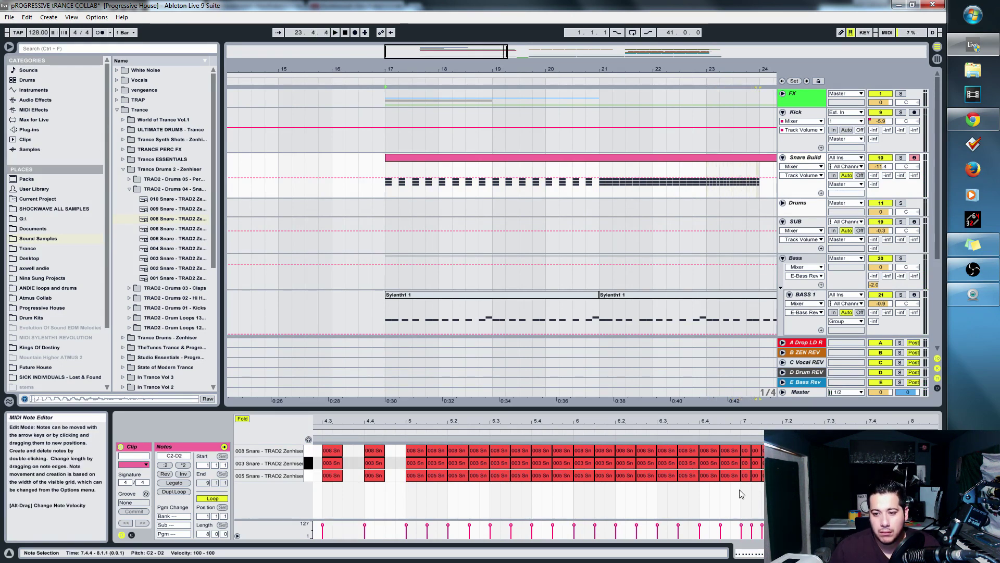
{"action": "key", "text": "space"}
{"action": "left_click", "coordinate": [625, 180]}
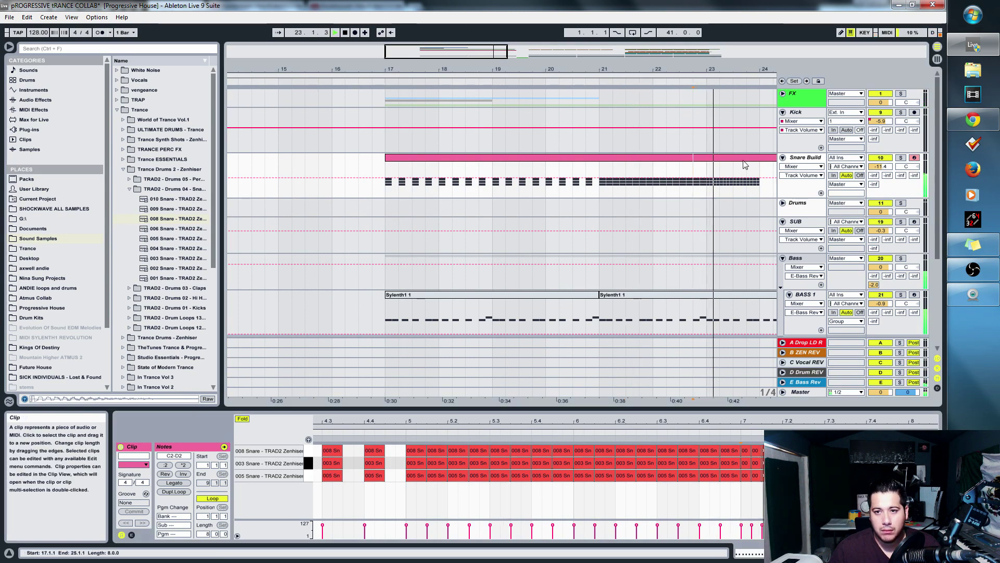
- Duplicate bar 7's sixteenth-note snare hits onto bar 8 of the Snare Build Up clip
{"action": "double_click", "coordinate": [743, 159]}
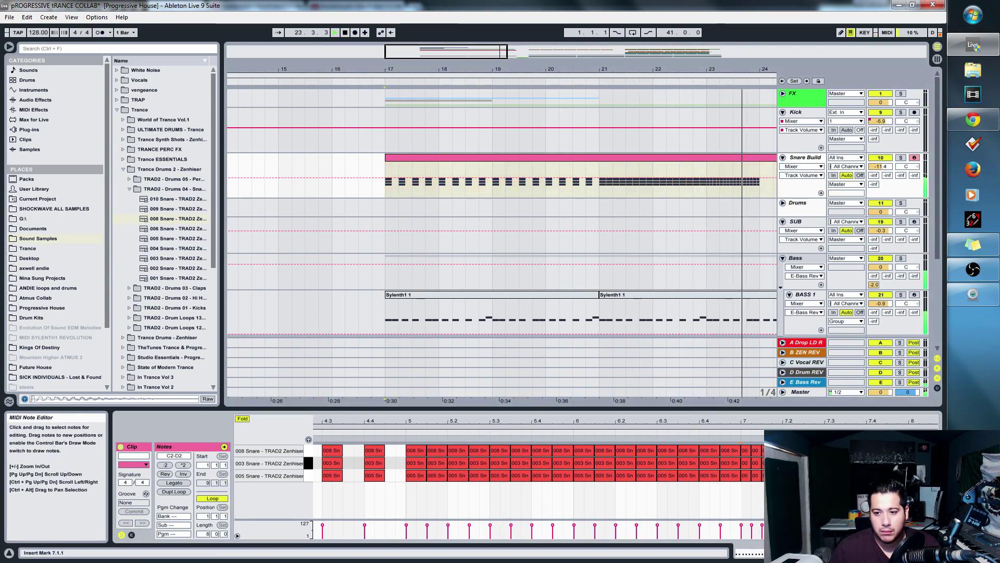
{"action": "double_click", "coordinate": [892, 417]}
{"action": "key", "text": "space"}
{"action": "left_click_drag", "start_coordinate": [819, 492], "coordinate": [860, 449]}
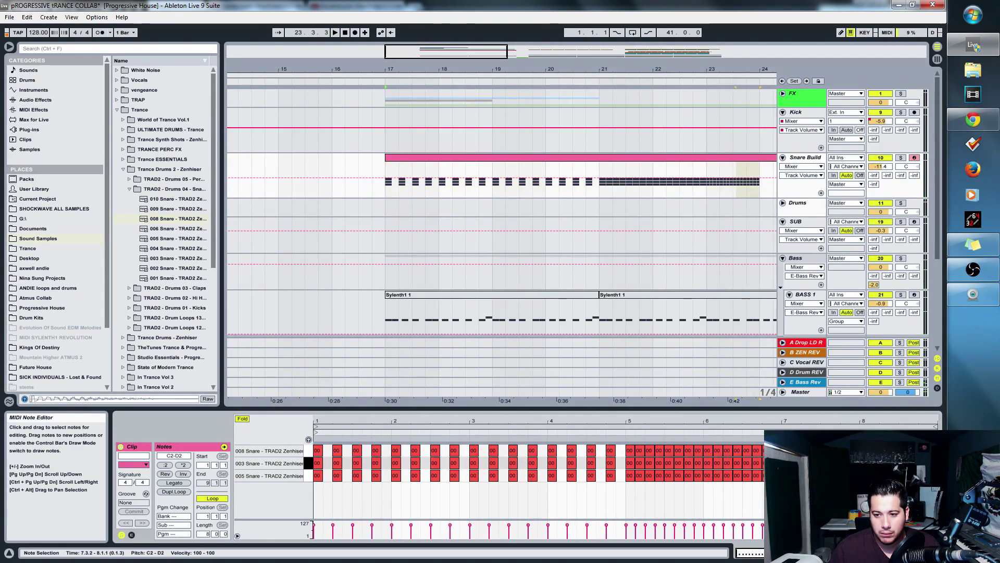
{"action": "key", "text": "ctrl+d"}
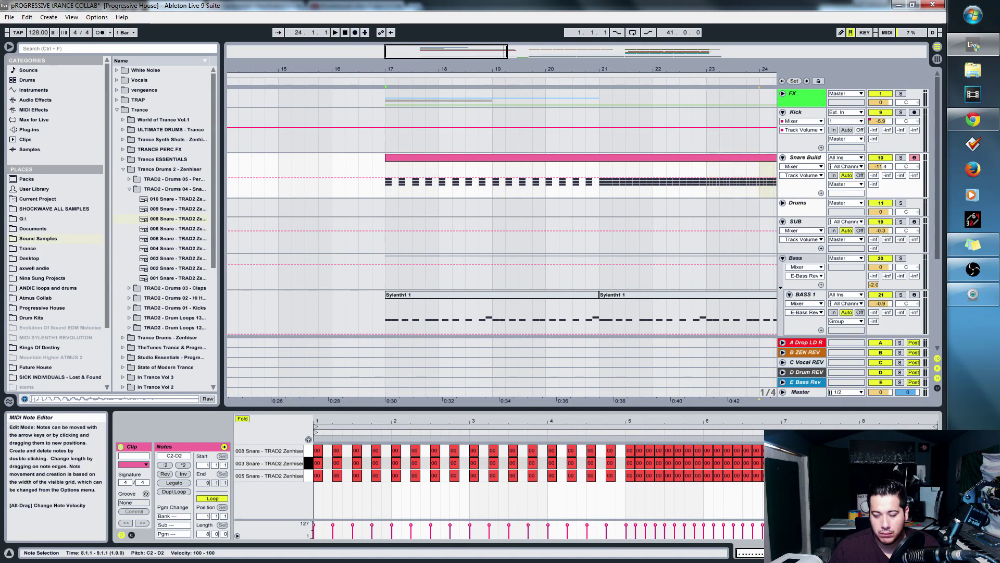
{"action": "key", "text": "plus"}
- Play the build-up from bar 17, then check its faster section from bar 23
{"action": "key", "text": "space"}
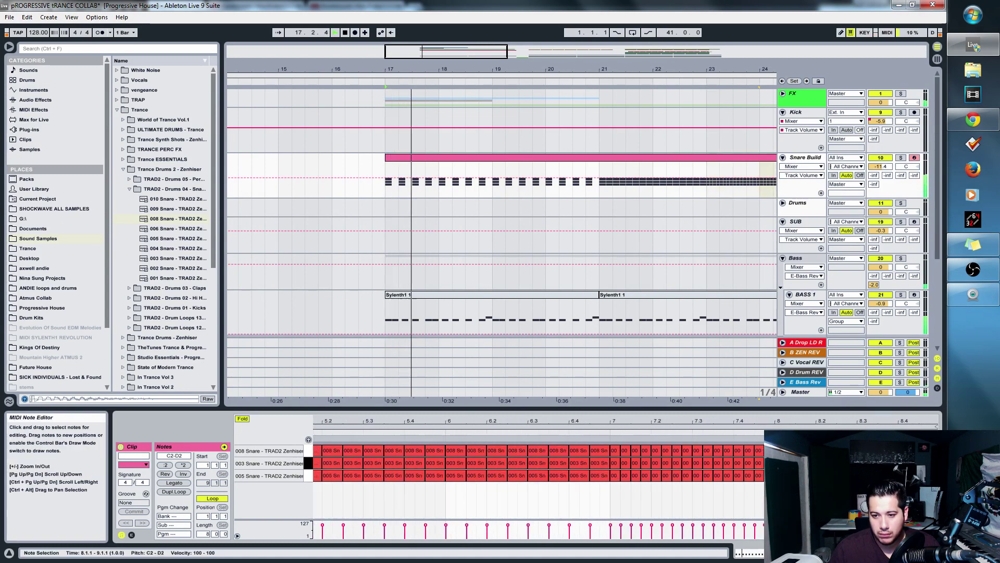
{"action": "key", "text": "space"}
{"action": "left_click", "coordinate": [708, 200]}
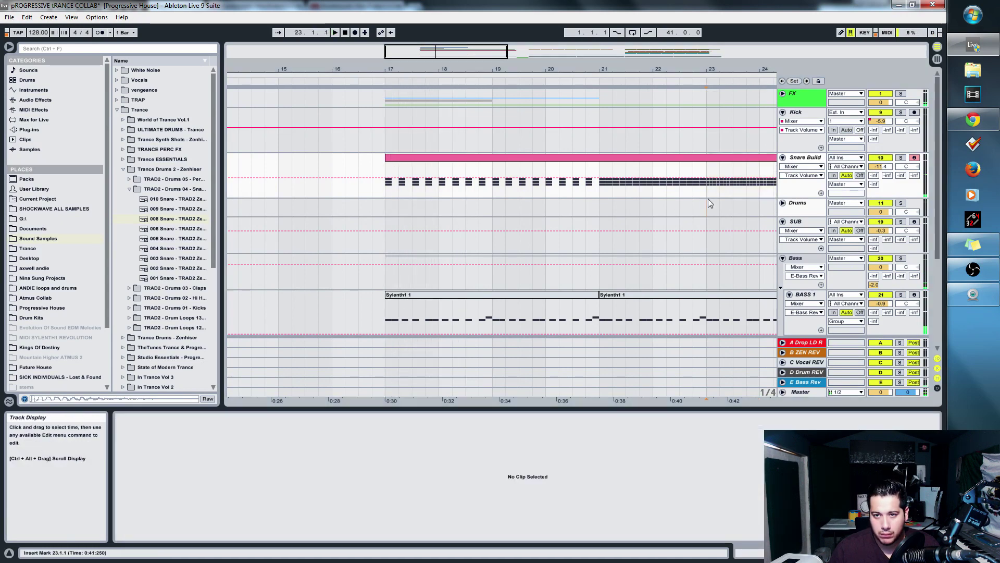
{"action": "left_click", "coordinate": [723, 157]}
{"action": "key", "text": "space"}
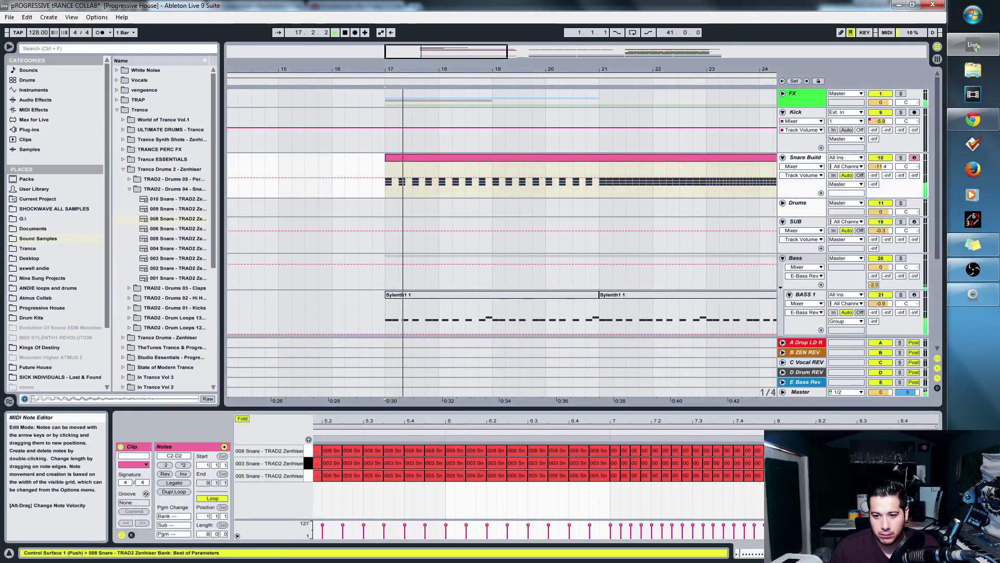
{"action": "left_click", "coordinate": [729, 158]}
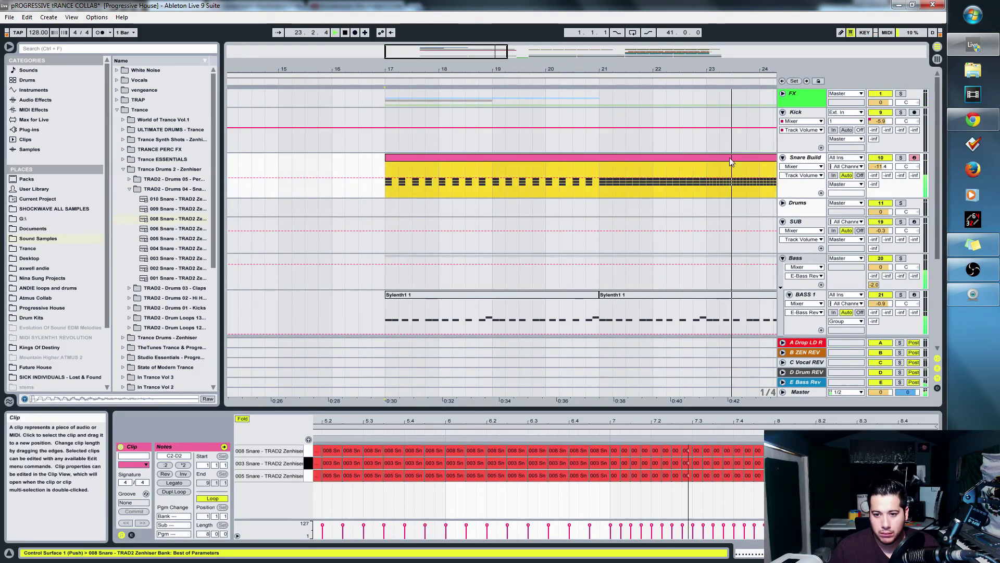
{"action": "key", "text": "space"}
- Turn the first half of clip bar 8 into 1/32-note hits of all three snares by duplicating a shortened hit
{"action": "left_click", "coordinate": [761, 179]}
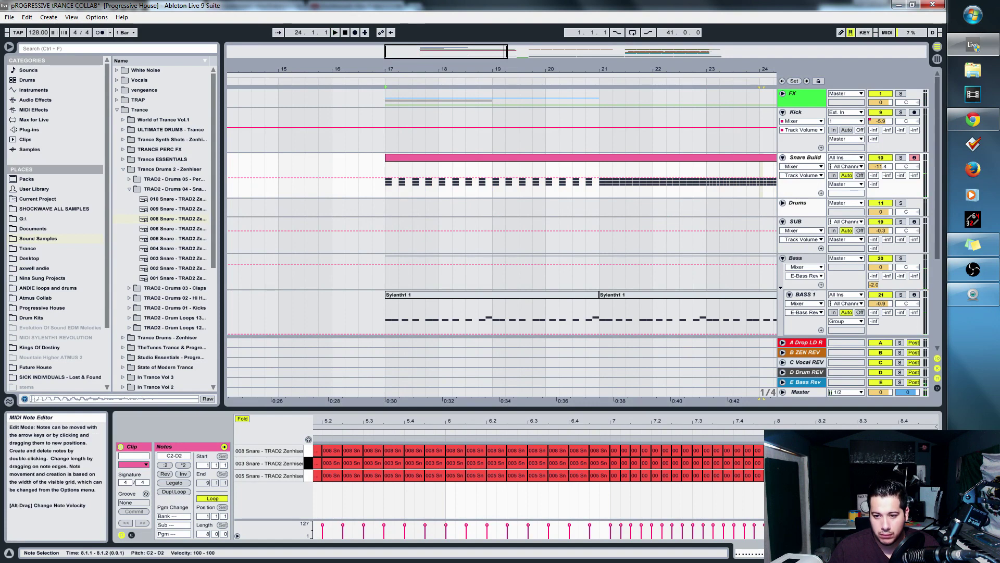
{"action": "left_click", "coordinate": [794, 427]}
{"action": "mouse_move", "coordinate": [807, 421]}
{"action": "left_mouse_down"}
{"action": "mouse_move", "coordinate": [738, 427]}
{"action": "mouse_move", "coordinate": [685, 451]}
{"action": "left_mouse_up"}
{"action": "left_click", "coordinate": [686, 489]}
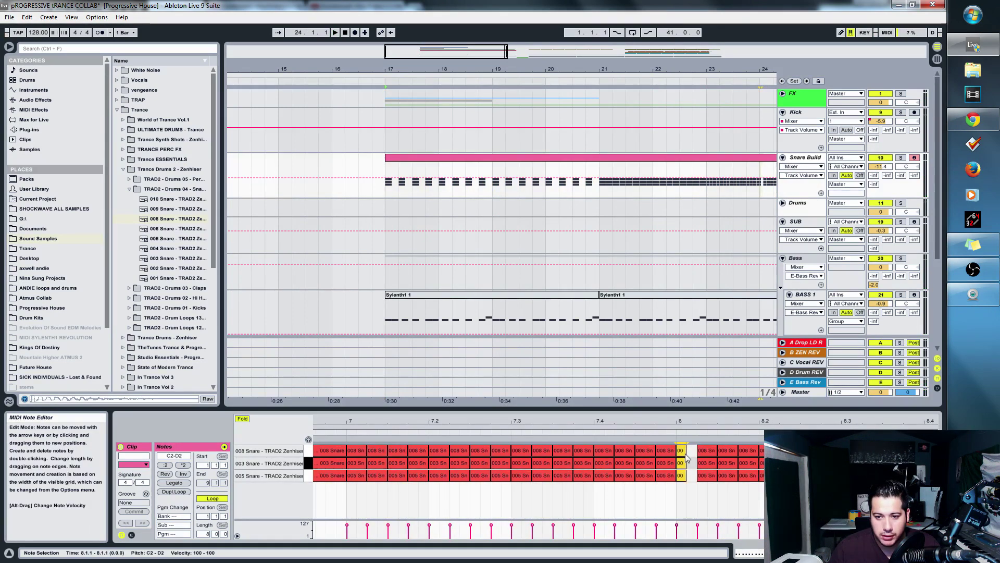
{"action": "key", "text": "ctrl+d"}
{"action": "key", "text": "ctrl+d"}
{"action": "key", "text": "ctrl+d"}
{"action": "key", "text": "ctrl+d"}
{"action": "key", "text": "ctrl+d"}
{"action": "key", "text": "ctrl+d"}
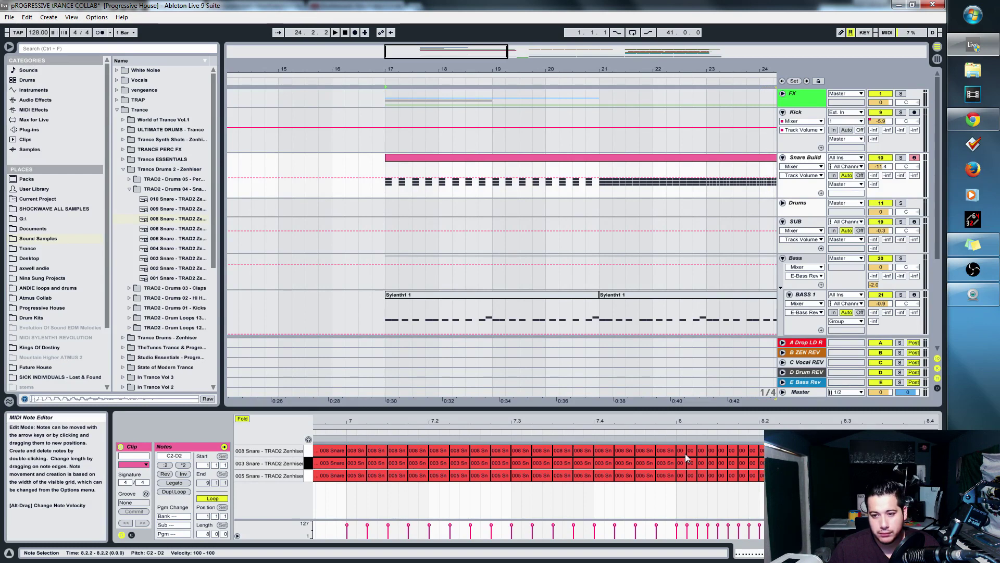
- Fill the second half of clip bar 8 with 1/64-note hits of all three snares
{"action": "left_click_drag", "start_coordinate": [868, 419], "coordinate": [713, 421]}
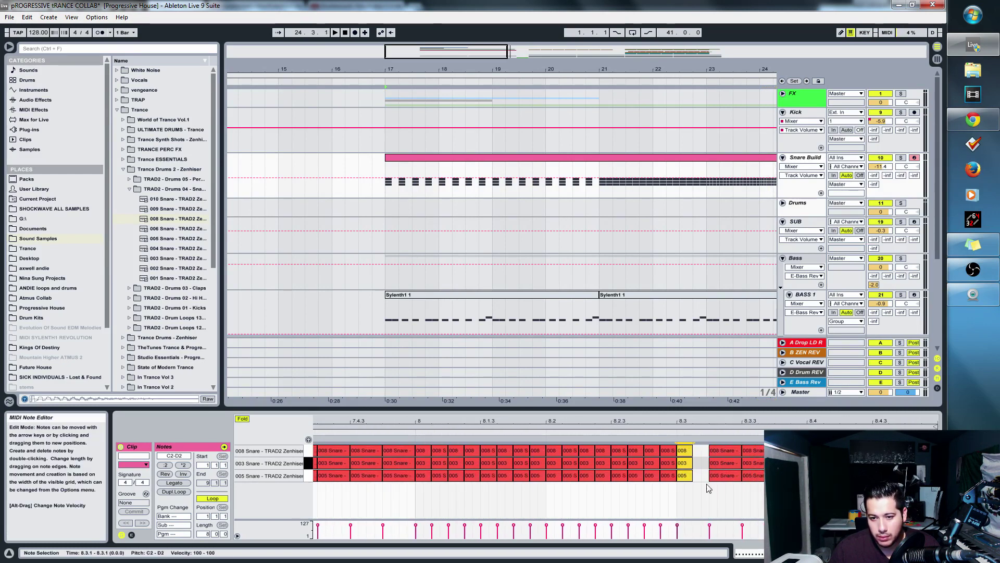
{"action": "left_click_drag", "start_coordinate": [701, 490], "coordinate": [684, 451]}
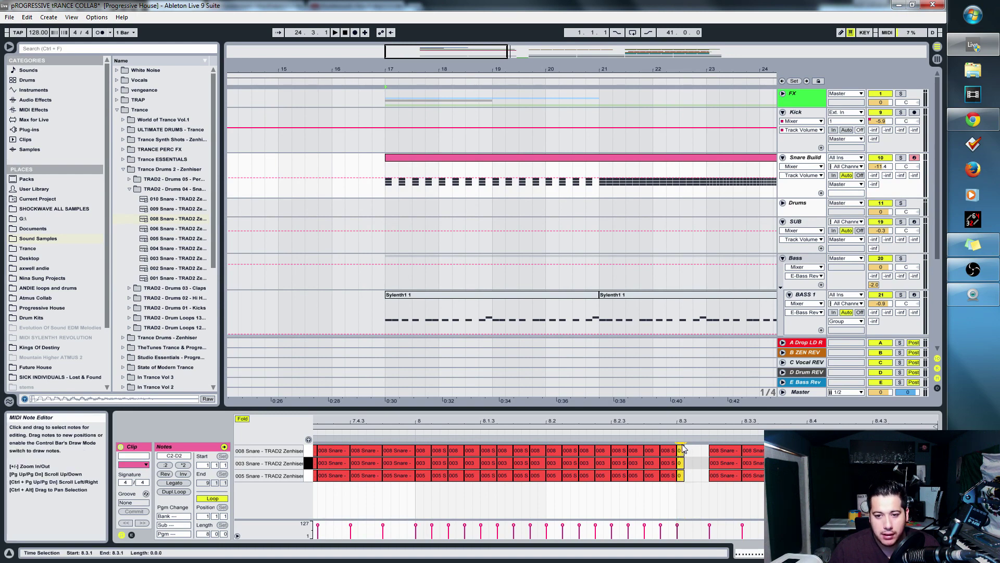
{"action": "key", "text": "ctrl+d"}
{"action": "key", "text": "ctrl+d"}
{"action": "key", "text": "ctrl+d"}
{"action": "key", "text": "ctrl+d"}
{"action": "key", "text": "ctrl+d"}
{"action": "key", "text": "ctrl+d"}
{"action": "key", "text": "ctrl+d"}
{"action": "key", "text": "ctrl+d"}
{"action": "key", "text": "ctrl+d"}
{"action": "key", "text": "ctrl+d"}
{"action": "key", "text": "ctrl+d"}
{"action": "key", "text": "ctrl+d"}
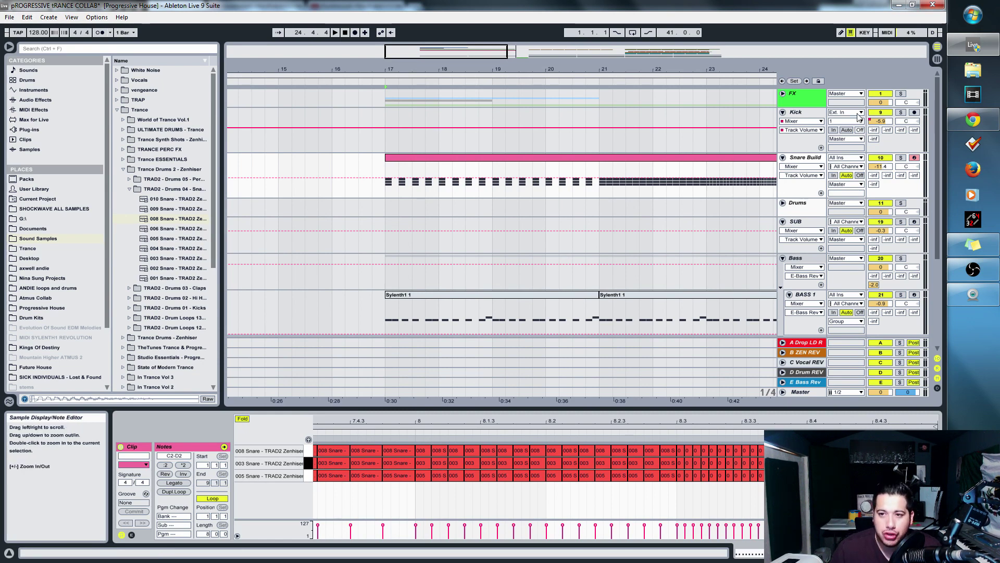
- Play the finished snare roll from bar 23
{"action": "key", "text": "space"}
{"action": "left_click", "coordinate": [706, 182]}
{"action": "key", "text": "space"}
{"action": "key", "text": "space"}
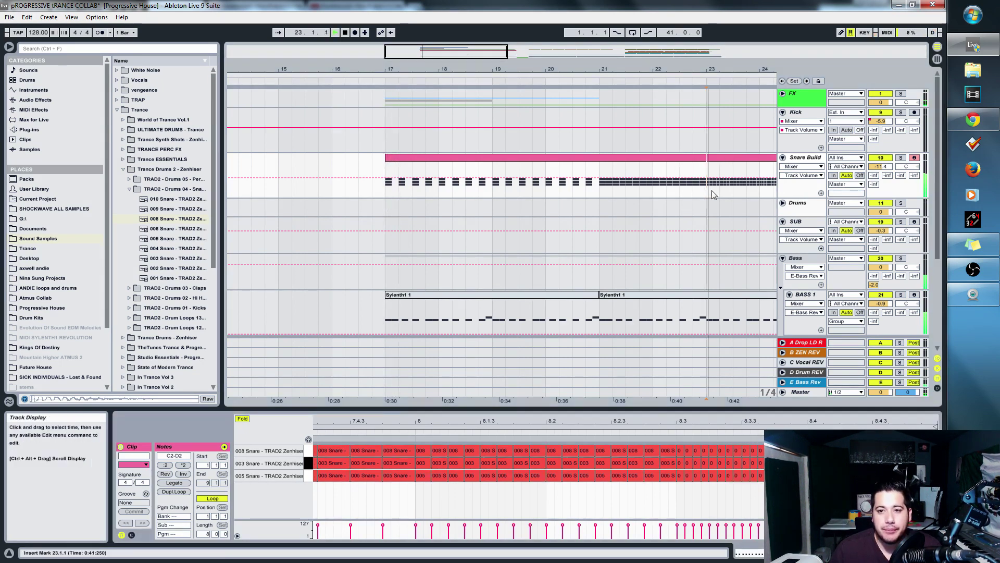
- Open the Snare Build Up clip's pitch bend envelope
{"action": "left_click", "coordinate": [730, 157]}
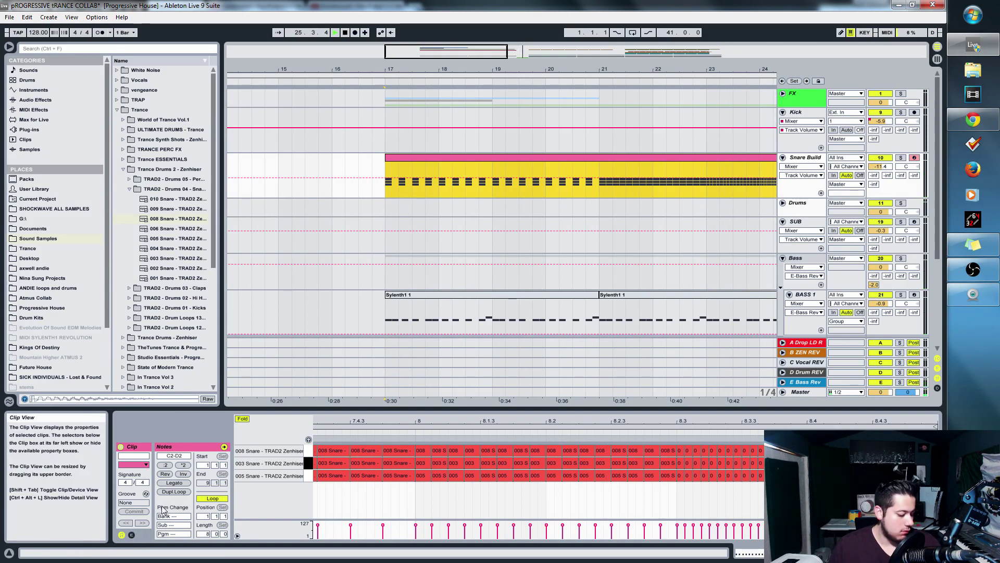
{"action": "left_click", "coordinate": [131, 535]}
{"action": "left_click", "coordinate": [328, 493]}
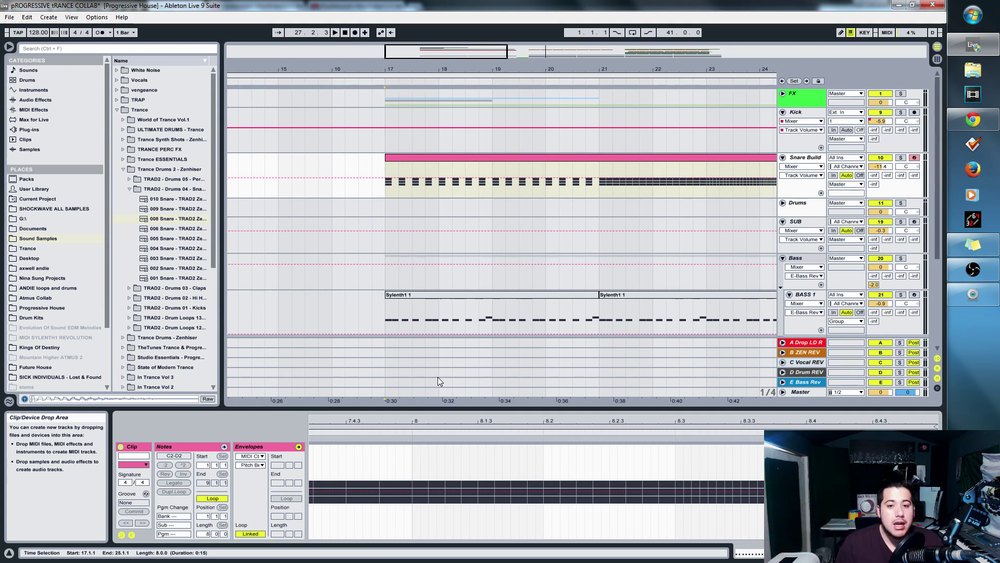
{"action": "left_click", "coordinate": [463, 193]}
{"action": "scroll", "coordinate": [352, 321], "scroll_direction": "down", "scroll_amount": 5}
{"action": "scroll", "coordinate": [536, 101], "scroll_direction": "up", "scroll_amount": 4}
{"action": "left_click_drag", "start_coordinate": [503, 69], "coordinate": [567, 52]}
{"action": "scroll", "coordinate": [474, 254], "scroll_direction": "up", "scroll_amount": 2}
{"action": "left_click", "coordinate": [441, 245]}
{"action": "scroll", "coordinate": [491, 269], "scroll_direction": "down", "scroll_amount": 3}
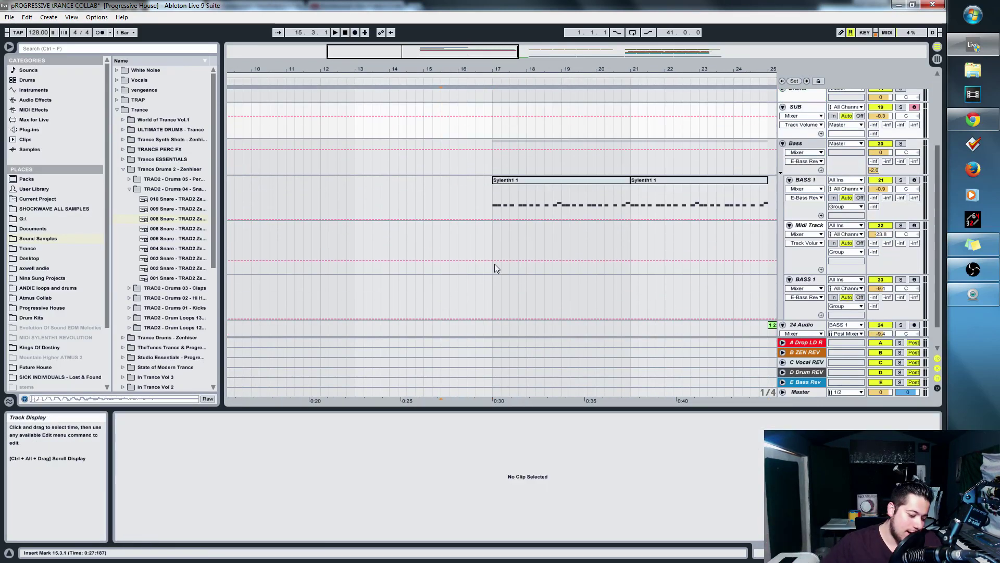
- Reopen the Snare Build clip from bar 17 and show its pitch bend envelope across the clip
{"action": "scroll", "coordinate": [542, 221], "scroll_direction": "up", "scroll_amount": 4}
{"action": "double_click", "coordinate": [551, 411]}
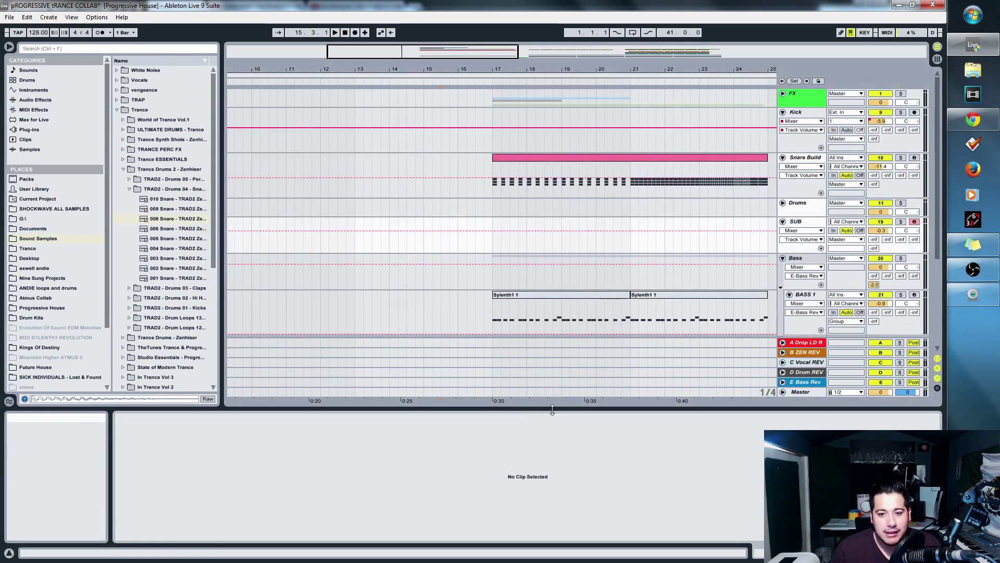
{"action": "left_click", "coordinate": [491, 195]}
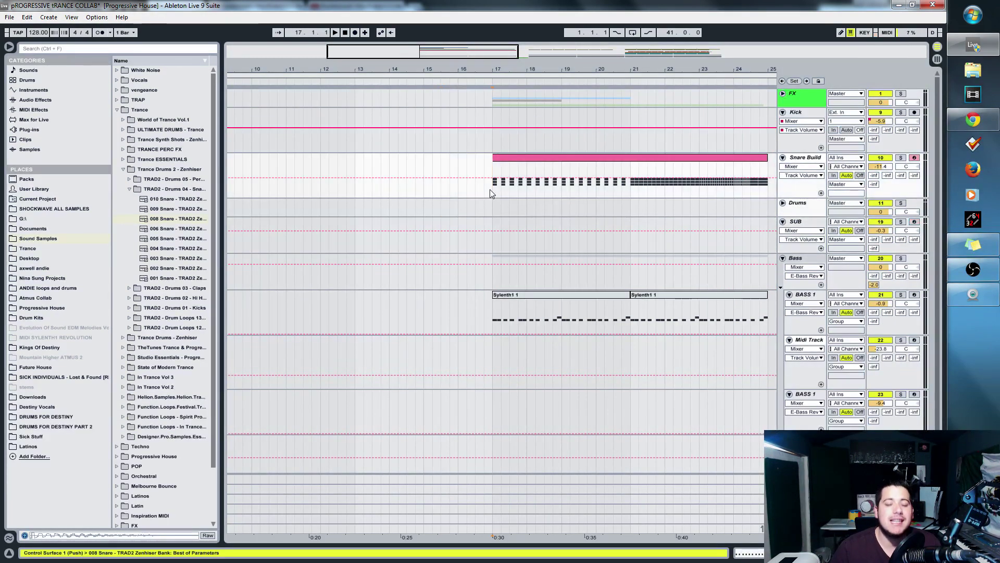
{"action": "left_click_drag", "start_coordinate": [439, 53], "coordinate": [463, 52]}
{"action": "double_click", "coordinate": [640, 156]}
{"action": "left_click", "coordinate": [131, 535]}
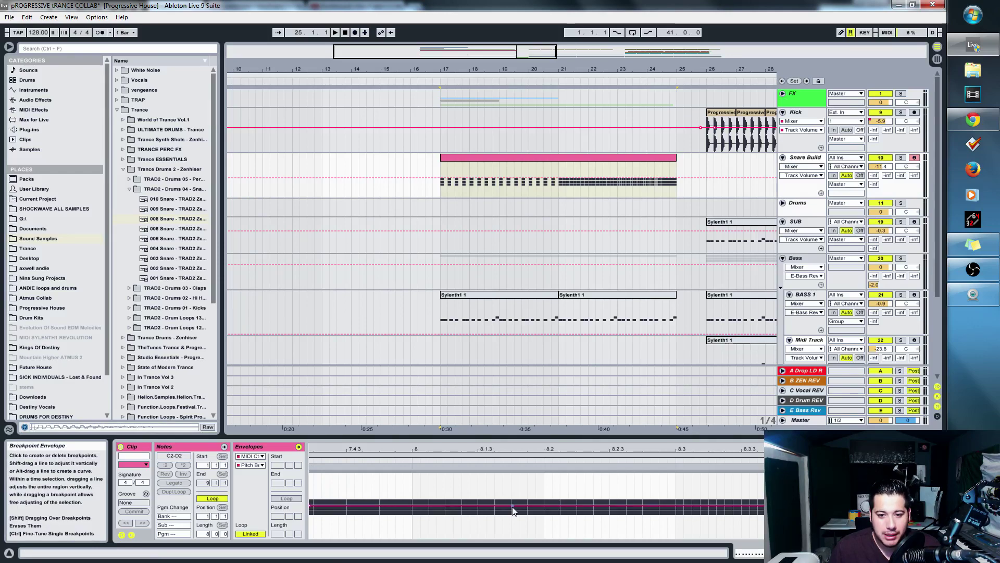
{"action": "double_click", "coordinate": [572, 156]}
{"action": "left_click_drag", "start_coordinate": [407, 447], "coordinate": [406, 396]}
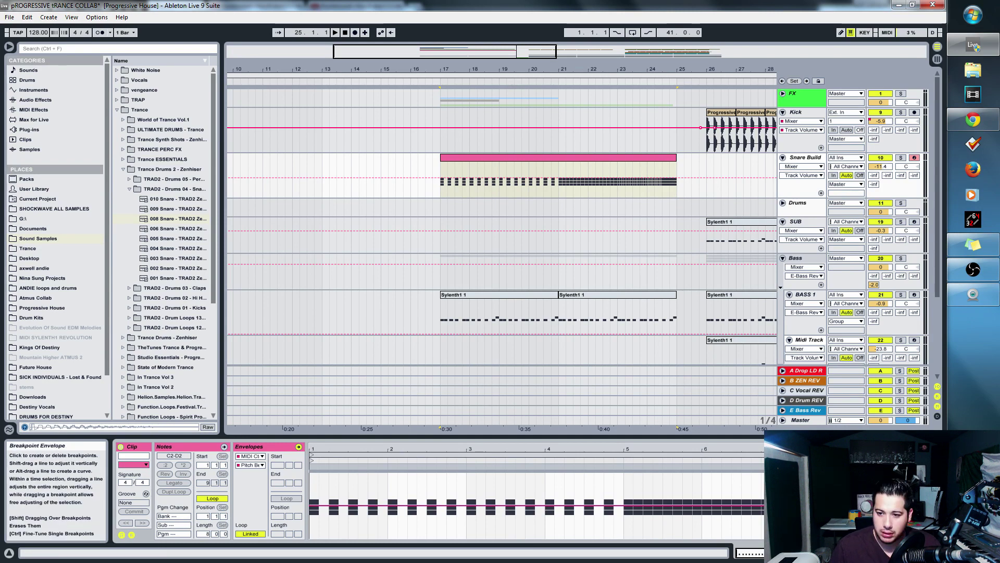
- Play the end of the snare roll from around bar 24 into the drop
{"action": "key", "text": "space"}
{"action": "left_click", "coordinate": [656, 196]}
{"action": "left_click", "coordinate": [662, 193]}
{"action": "key", "text": "space"}
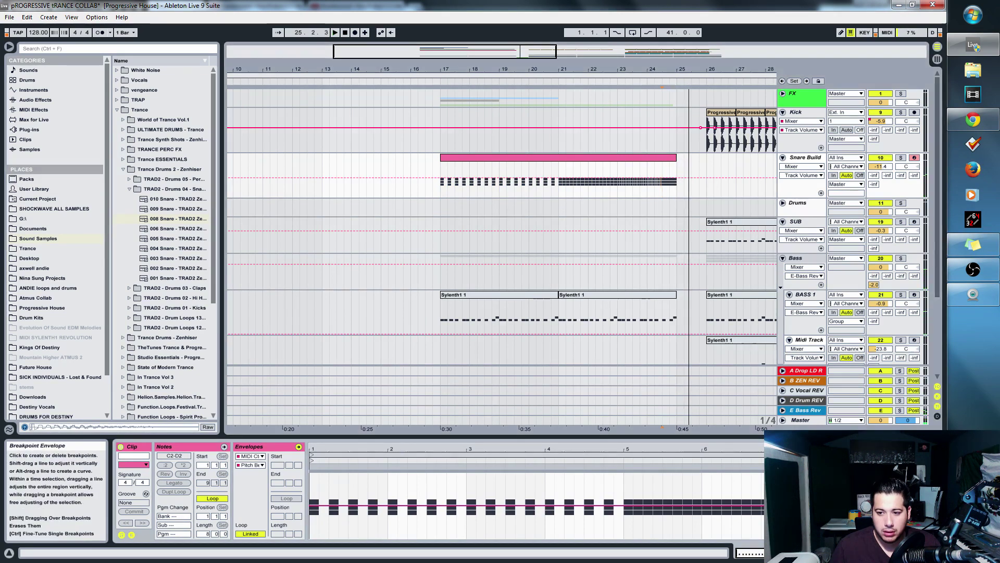
{"action": "key", "text": "space"}
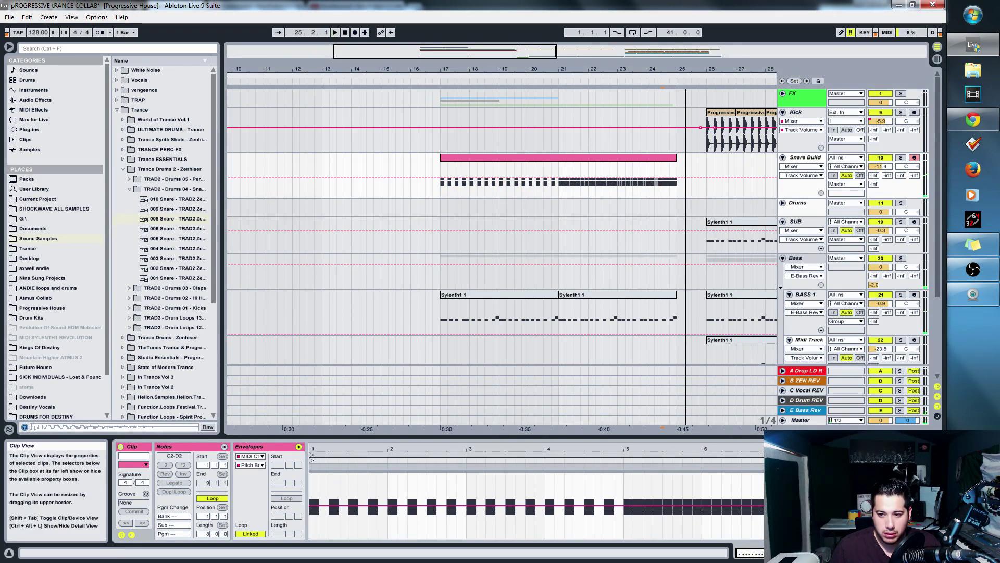
{"action": "key", "text": "space"}
{"action": "key", "text": "space"}
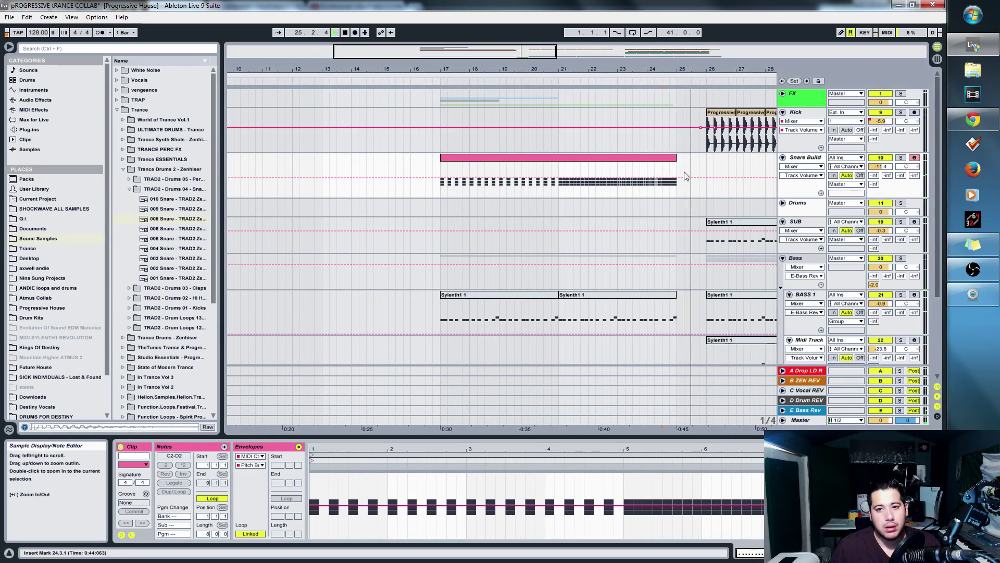
- Find EQ Eight among the audio effects and add it after the Drum Rack on the Snare Build track
{"action": "left_click", "coordinate": [810, 159]}
{"action": "key", "text": "space"}
{"action": "left_click", "coordinate": [36, 100]}
{"action": "left_click", "coordinate": [111, 48]}
{"action": "type", "text": "eq"}
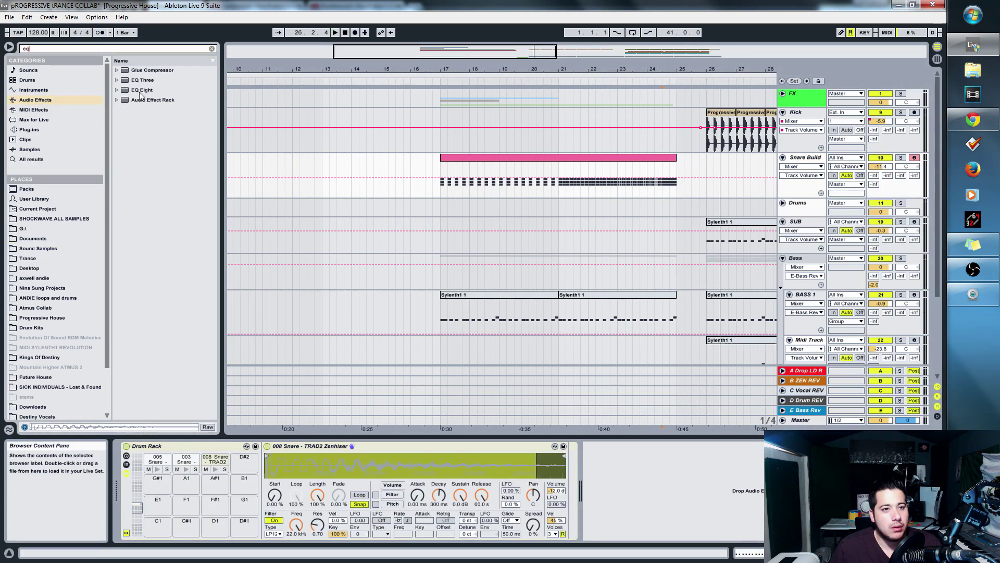
{"action": "left_click_drag", "start_coordinate": [148, 90], "coordinate": [680, 534]}
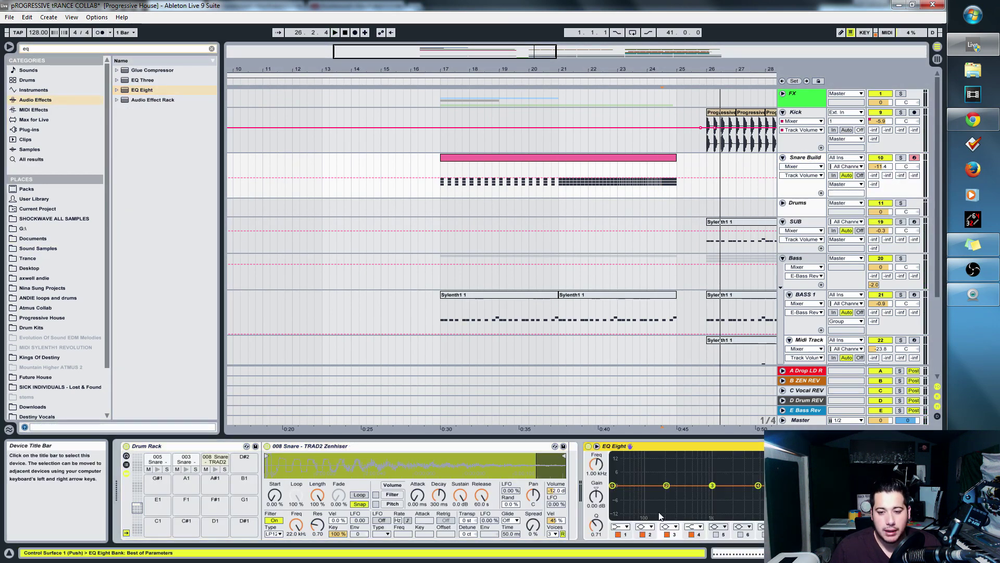
- Set EQ Eight's first band to a low-cut filter at 30 Hz with a Q of 0.63
{"action": "left_click", "coordinate": [626, 527]}
{"action": "left_click", "coordinate": [621, 470]}
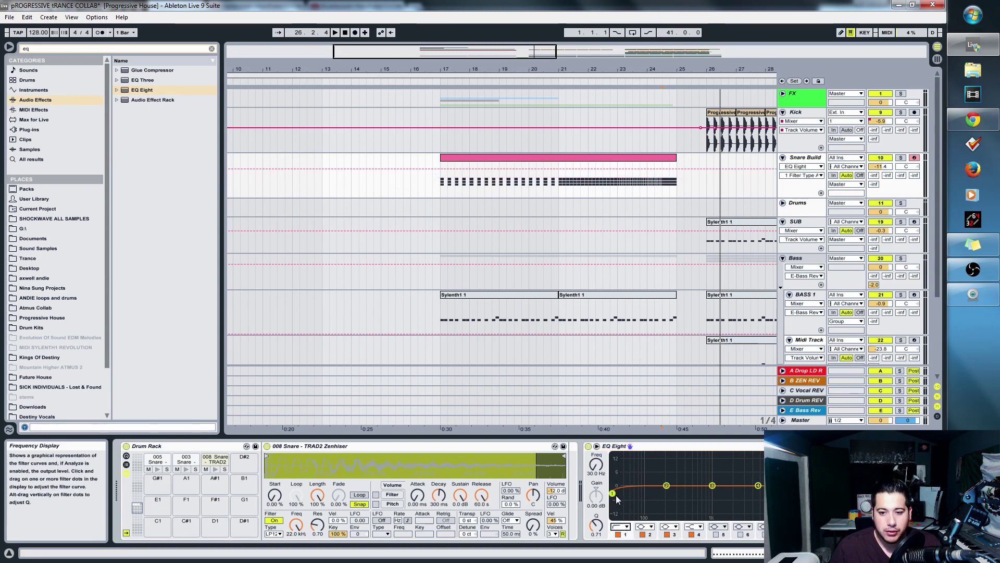
{"action": "mouse_move", "coordinate": [613, 490]}
{"action": "left_mouse_down"}
{"action": "mouse_move", "coordinate": [703, 498]}
{"action": "mouse_move", "coordinate": [612, 494]}
{"action": "left_mouse_up"}
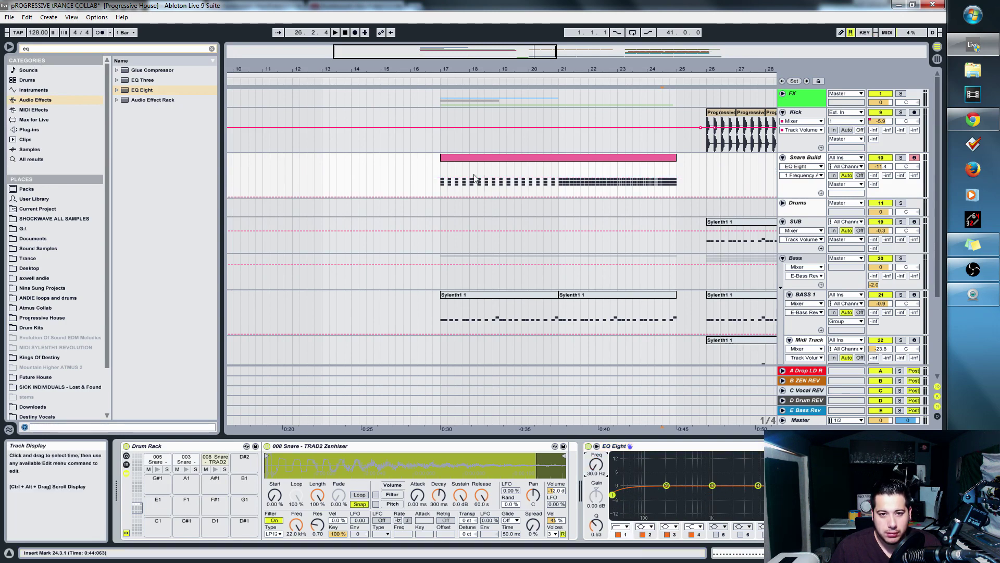
- Automate the first band's frequency from 30 Hz at bar 21 up to about 5.43 kHz at bar 25, and play it from bar 22.3
{"action": "left_click", "coordinate": [557, 196]}
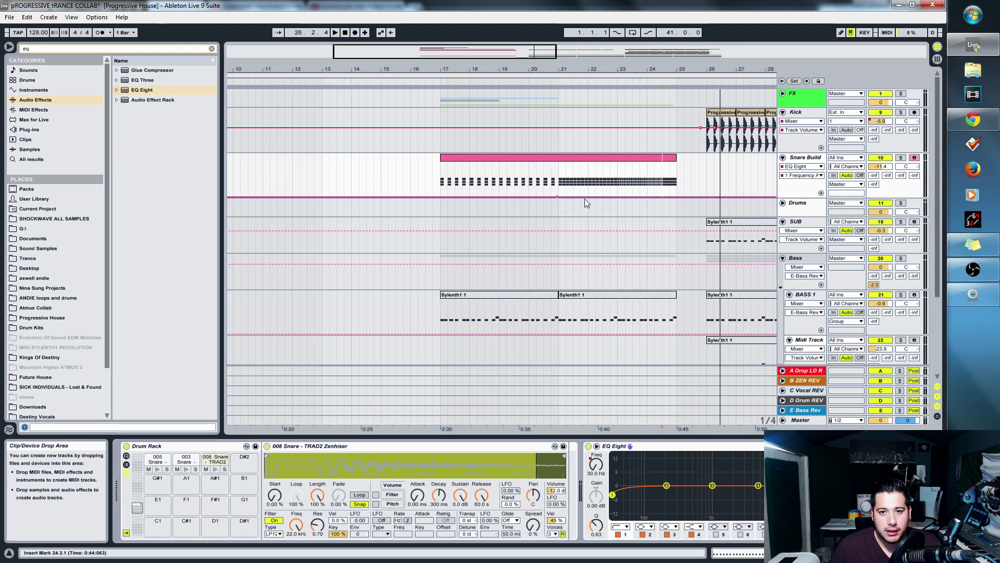
{"action": "left_click_drag", "start_coordinate": [627, 197], "coordinate": [674, 170]}
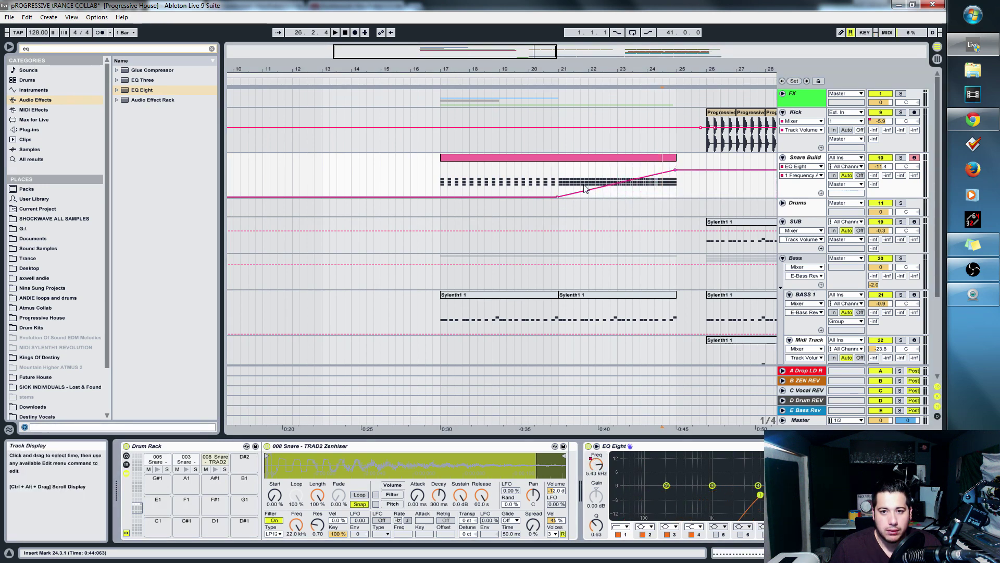
{"action": "left_click", "coordinate": [606, 180]}
{"action": "key", "text": "space"}
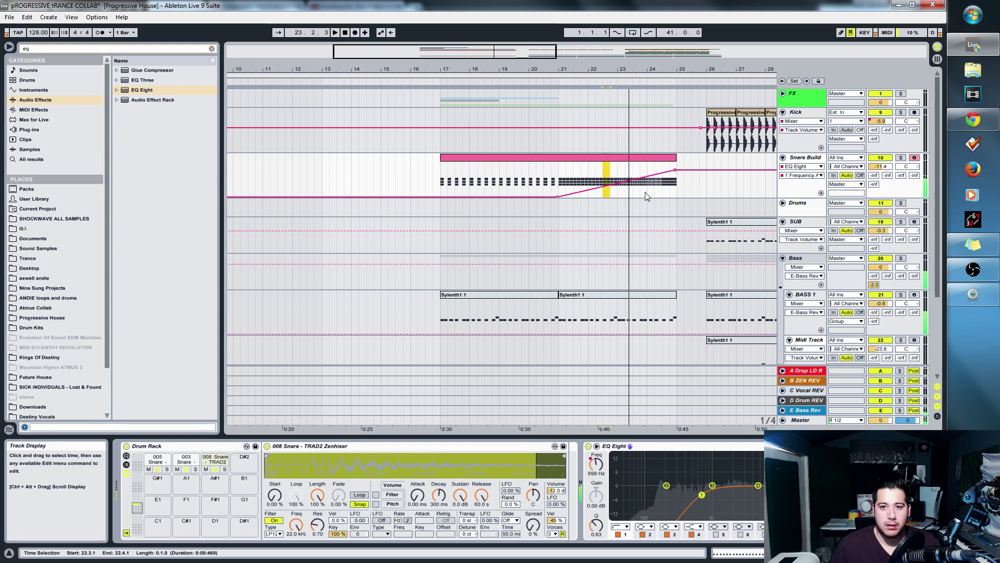
- Raise the end of the frequency ramp to 22 kHz and bend it into a curve that steepens towards bar 25
{"action": "left_click", "coordinate": [647, 183]}
{"action": "left_click_drag", "start_coordinate": [676, 174], "coordinate": [639, 186]}
{"action": "left_click", "coordinate": [651, 180]}
{"action": "key", "text": "alt+space"}
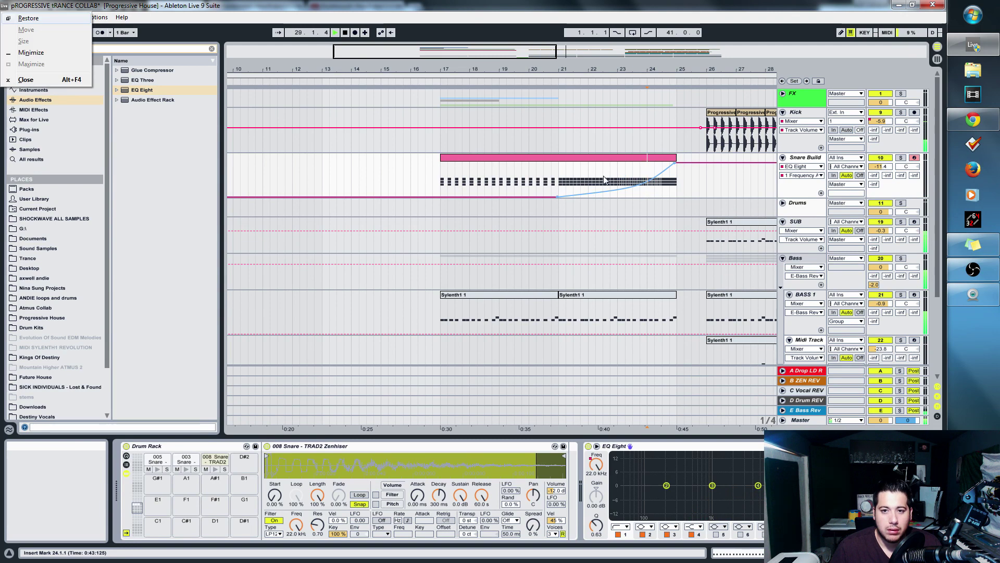
- Play the filtered snare build from bar 22.3 and shift the ramp's end point slightly ahead of bar 25
{"action": "left_click", "coordinate": [604, 181]}
{"action": "key", "text": "space"}
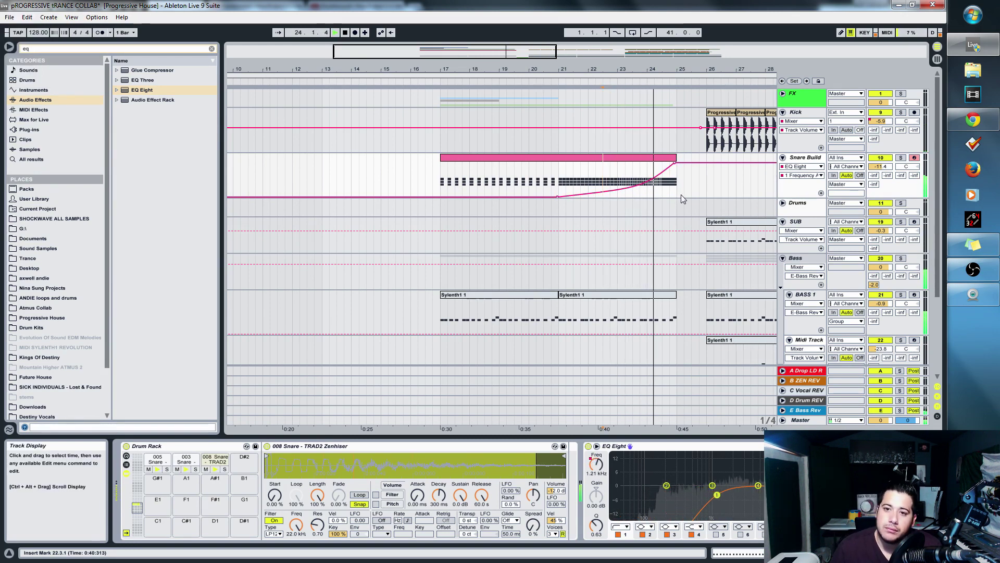
{"action": "left_click_drag", "start_coordinate": [674, 163], "coordinate": [682, 163]}
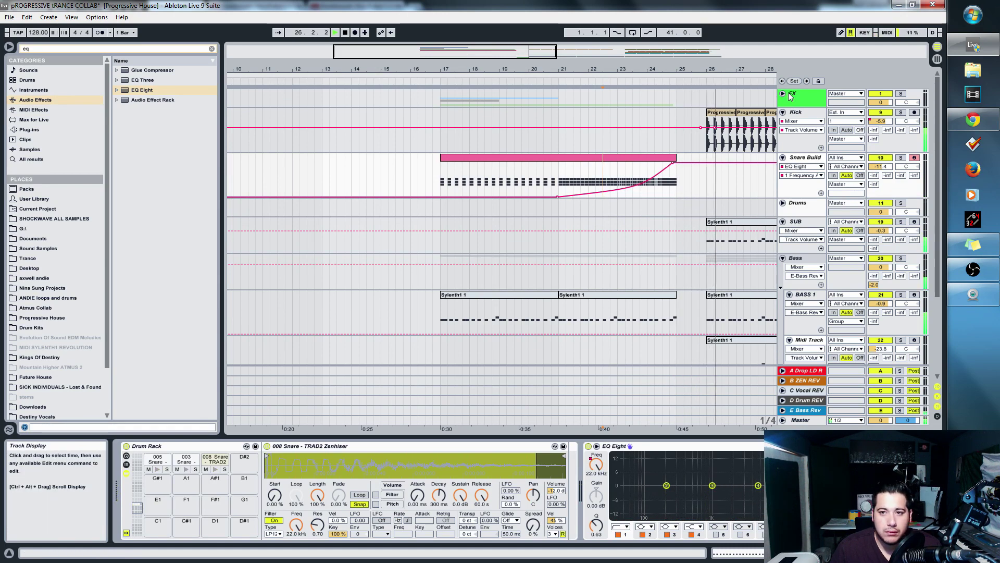
- Stop playback and look over the whole arrangement from the FX tracks down to the SUB and bass clips
{"action": "scroll", "coordinate": [665, 258], "scroll_direction": "up", "scroll_amount": 10}
{"action": "scroll", "coordinate": [614, 232], "scroll_direction": "down", "scroll_amount": 5}
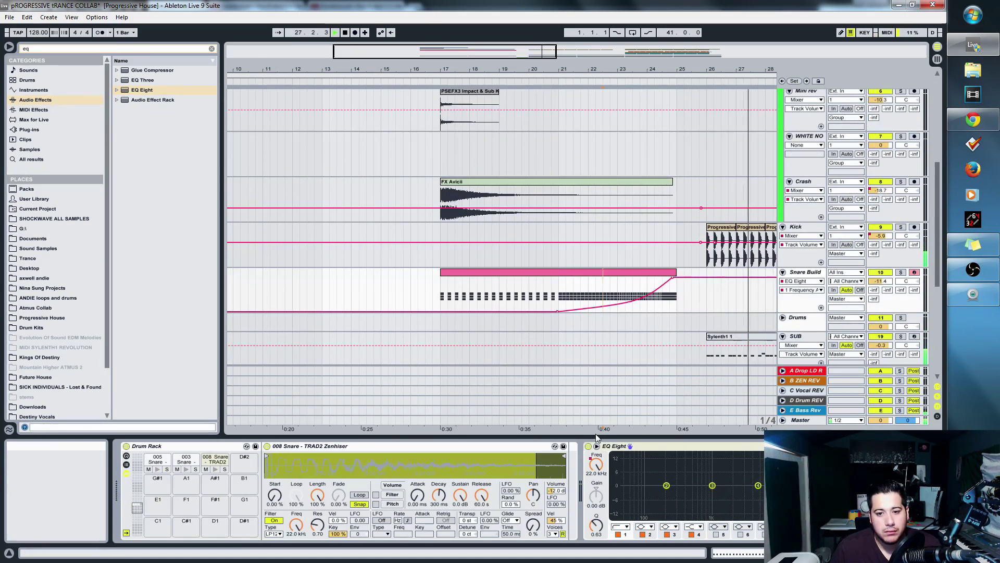
{"action": "key", "text": "ctrl+alt+l"}
{"action": "scroll", "coordinate": [654, 188], "scroll_direction": "up", "scroll_amount": 3}
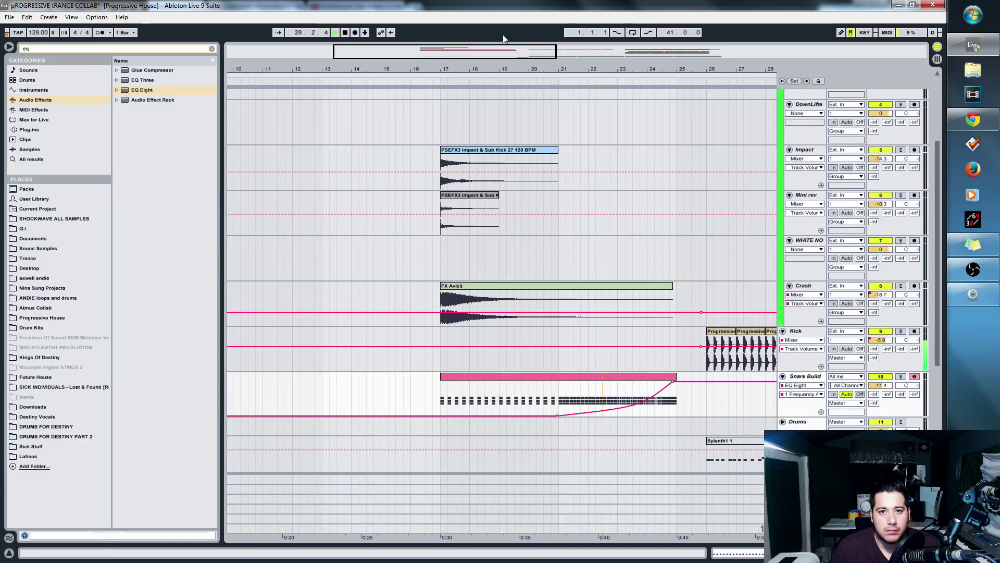
{"action": "key", "text": "space"}
{"action": "left_click_drag", "start_coordinate": [504, 49], "coordinate": [504, 6]}
{"action": "scroll", "coordinate": [679, 226], "scroll_direction": "up", "scroll_amount": 5}
{"action": "scroll", "coordinate": [680, 255], "scroll_direction": "down", "scroll_amount": 6}
{"action": "scroll", "coordinate": [416, 333], "scroll_direction": "down", "scroll_amount": 5}
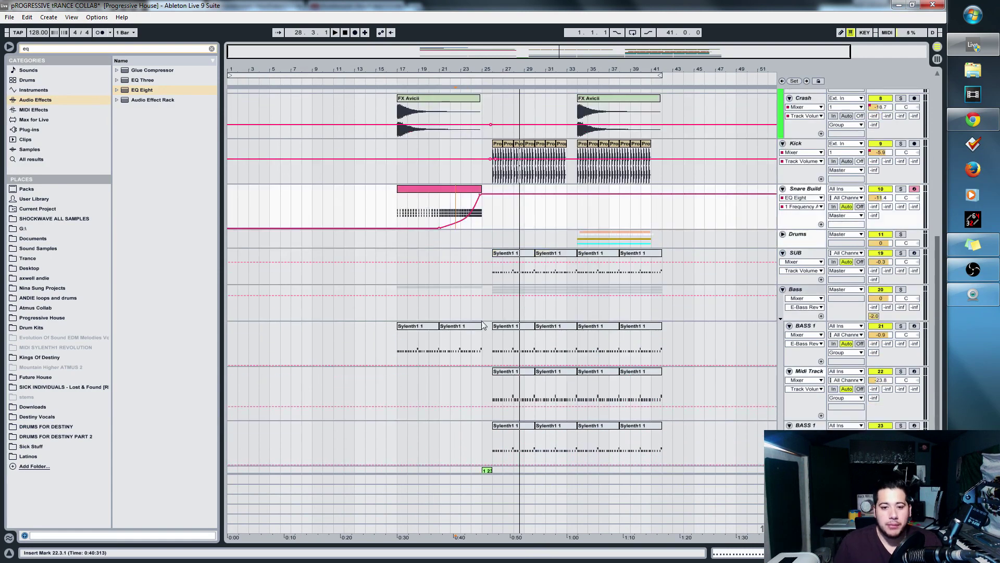
{"action": "left_click", "coordinate": [554, 409]}
{"action": "left_click", "coordinate": [616, 232]}
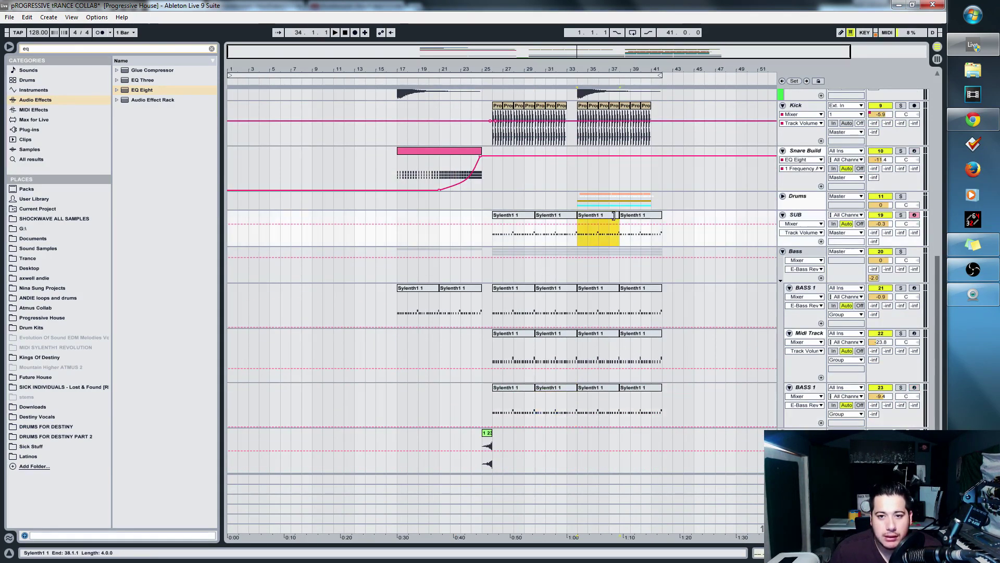
{"action": "left_click", "coordinate": [640, 219]}
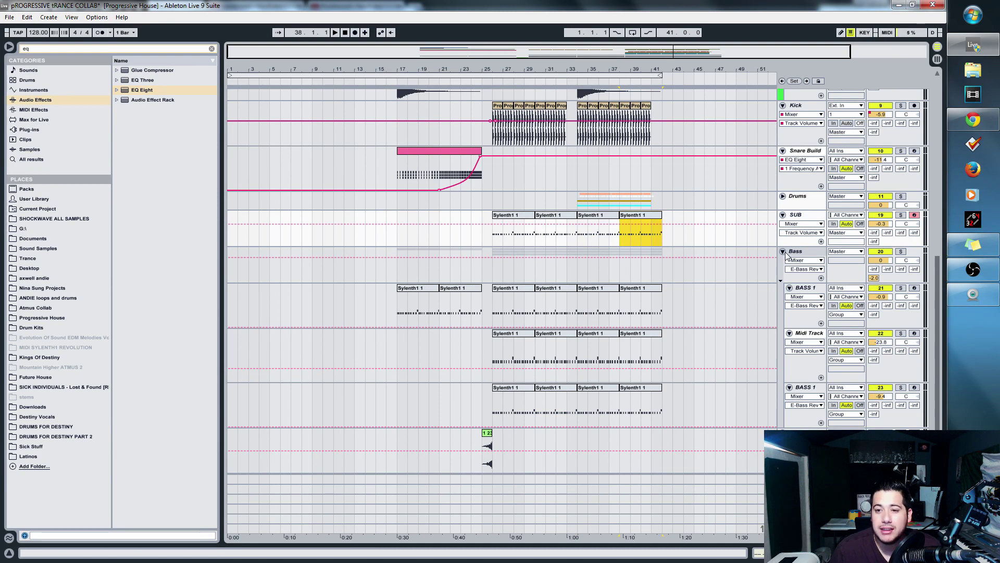
- Insert a new MIDI track below the 24 Audio track
{"action": "left_click_drag", "start_coordinate": [528, 53], "coordinate": [604, 130]}
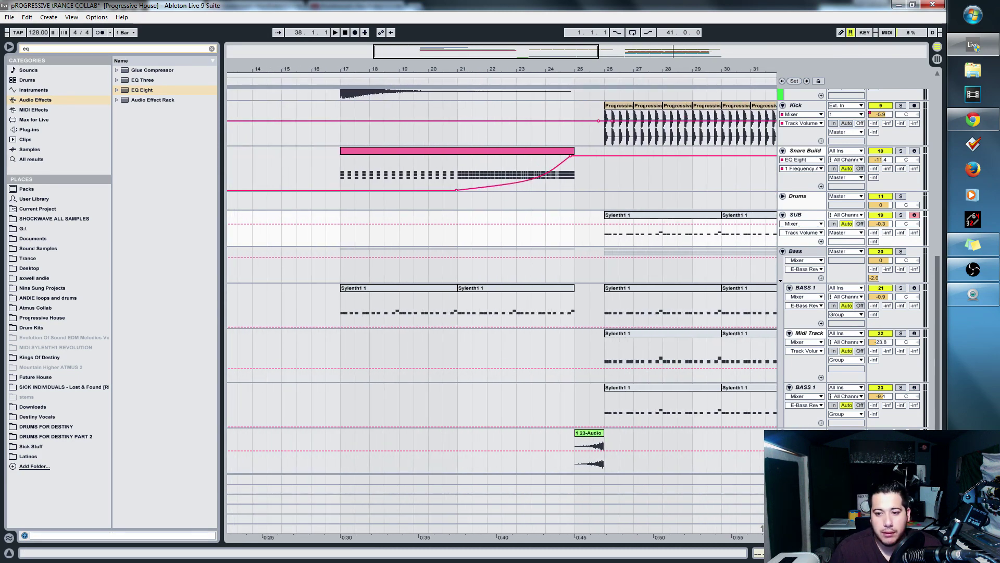
{"action": "left_click", "coordinate": [804, 432]}
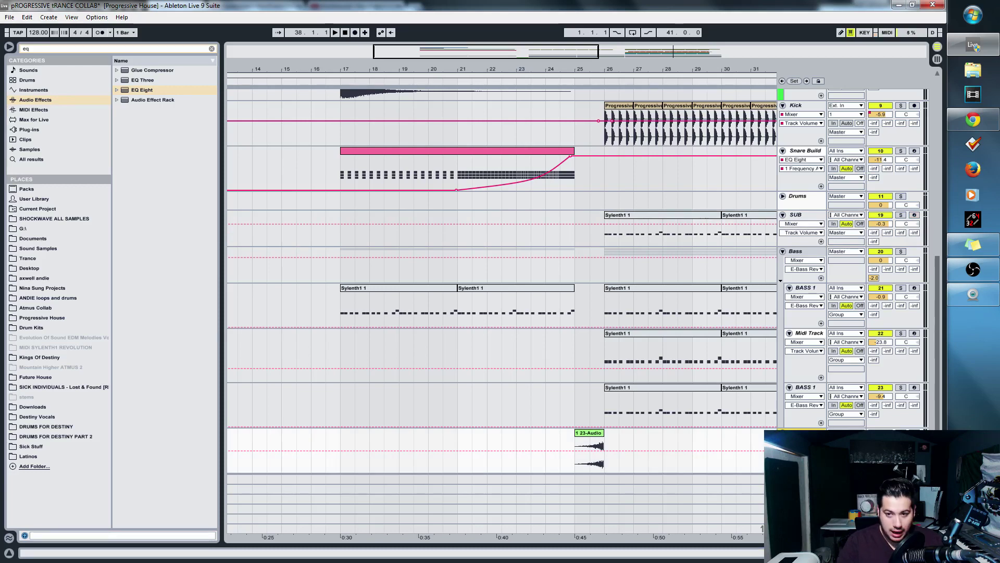
{"action": "key", "text": "ctrl+t"}
{"action": "scroll", "coordinate": [500, 276], "scroll_direction": "down", "scroll_amount": 3}
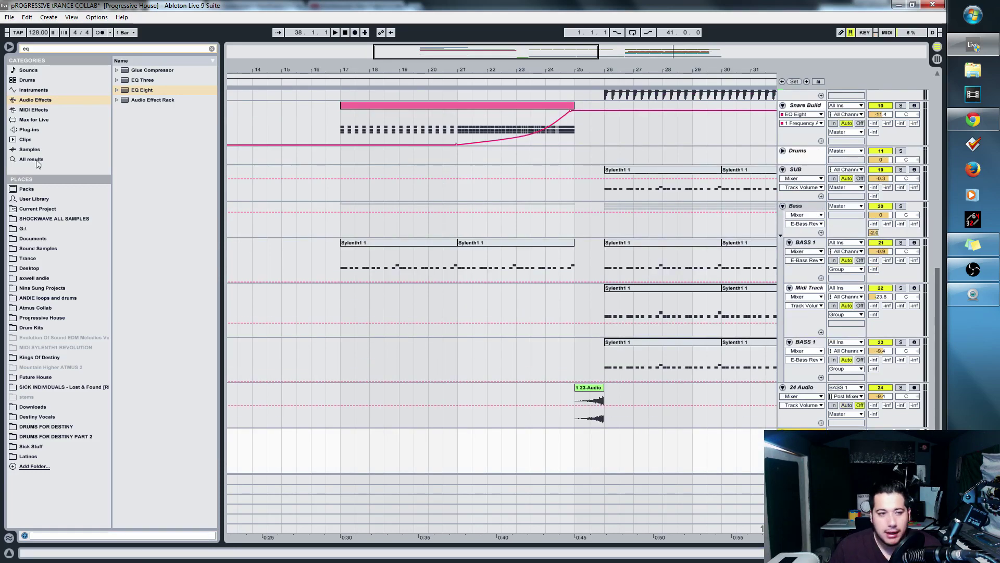
- Search the plug-ins for Sylenth and load Sylenth1 on the new MIDI track
{"action": "left_click", "coordinate": [29, 130]}
{"action": "left_click", "coordinate": [211, 49]}
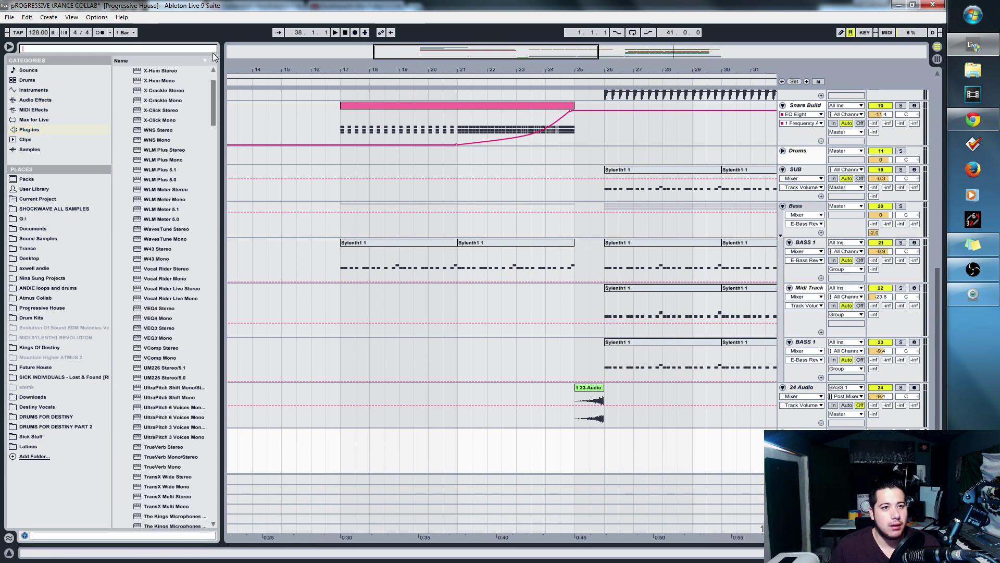
{"action": "type", "text": "SYLENTH"}
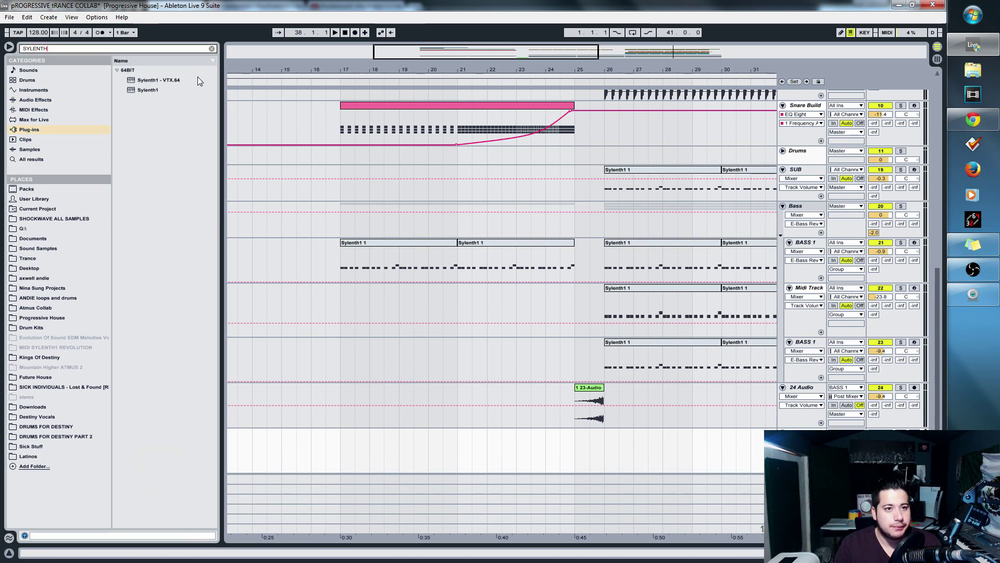
{"action": "double_click", "coordinate": [133, 92]}
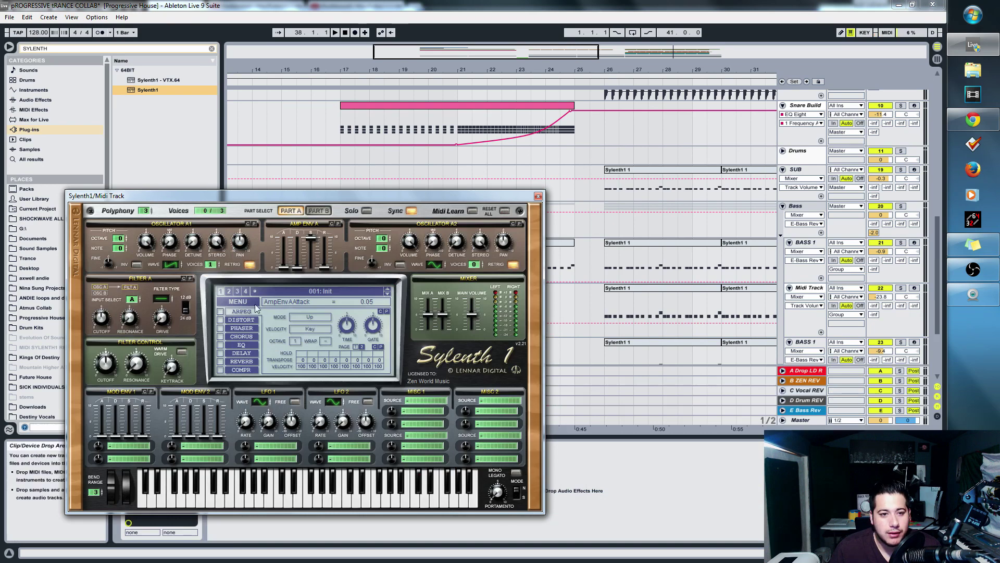
- Load a preset bank into Sylenth1 from the Zen World folder
{"action": "left_click", "coordinate": [256, 307]}
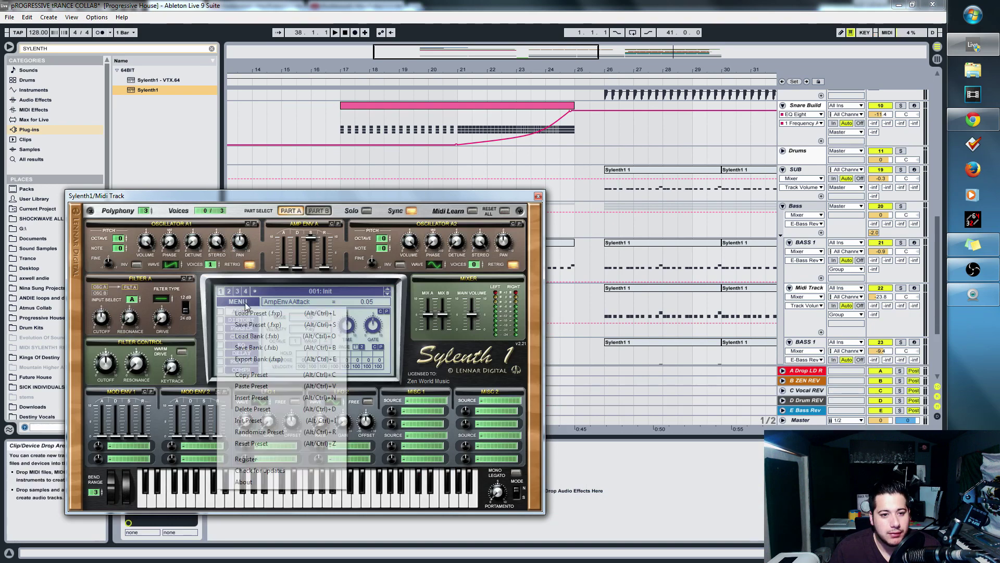
{"action": "left_click", "coordinate": [264, 334]}
{"action": "double_click", "coordinate": [123, 211]}
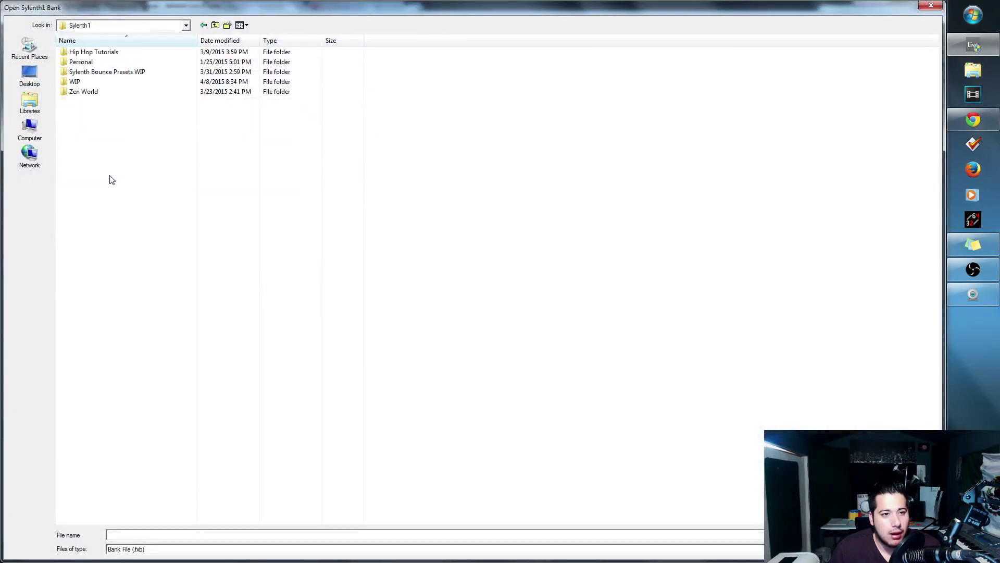
{"action": "double_click", "coordinate": [96, 93]}
{"action": "double_click", "coordinate": [121, 72]}
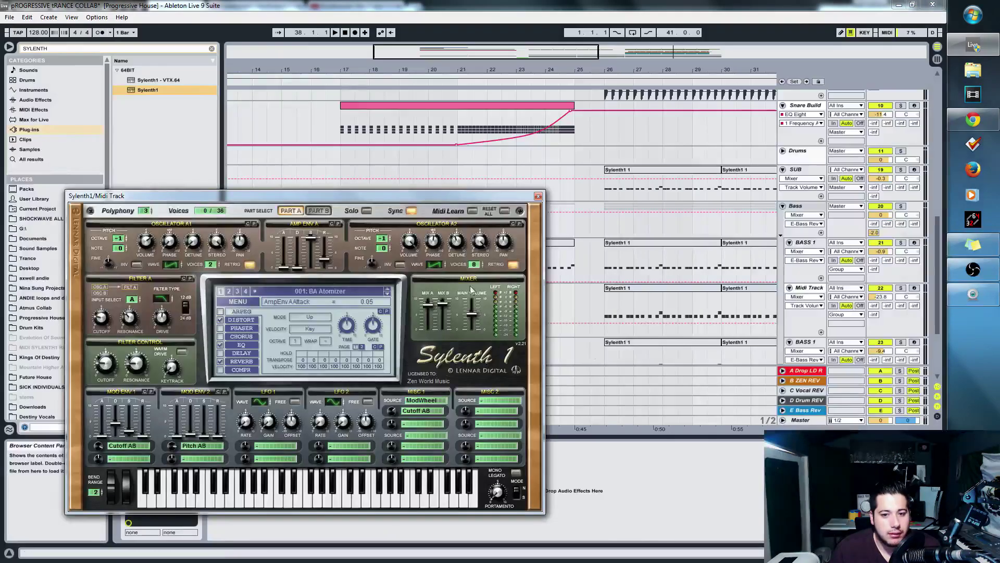
- Choose the preset 108: PAD Legend Of Zelda Temple and close the Sylenth1 window
{"action": "left_click", "coordinate": [348, 301]}
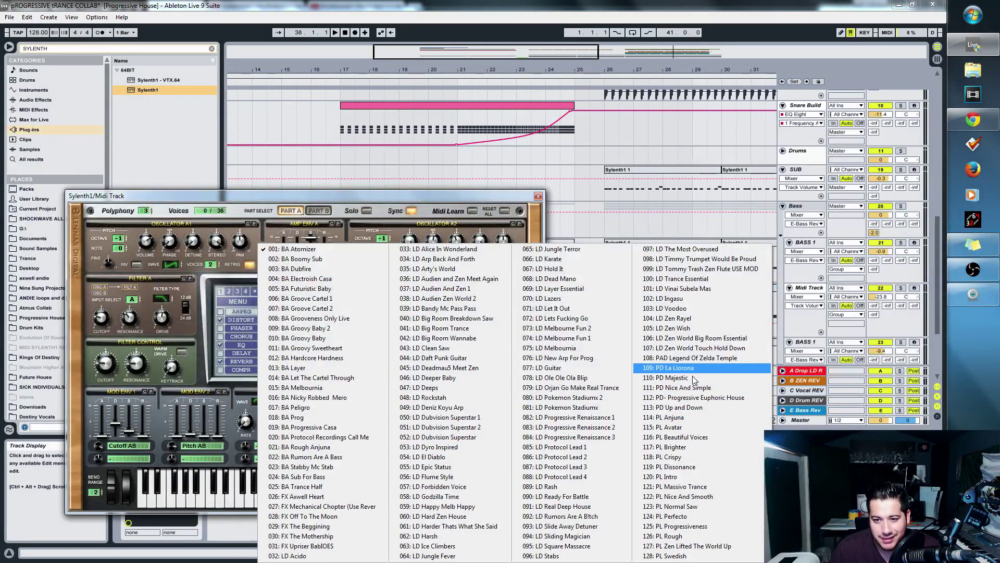
{"action": "left_click", "coordinate": [672, 358]}
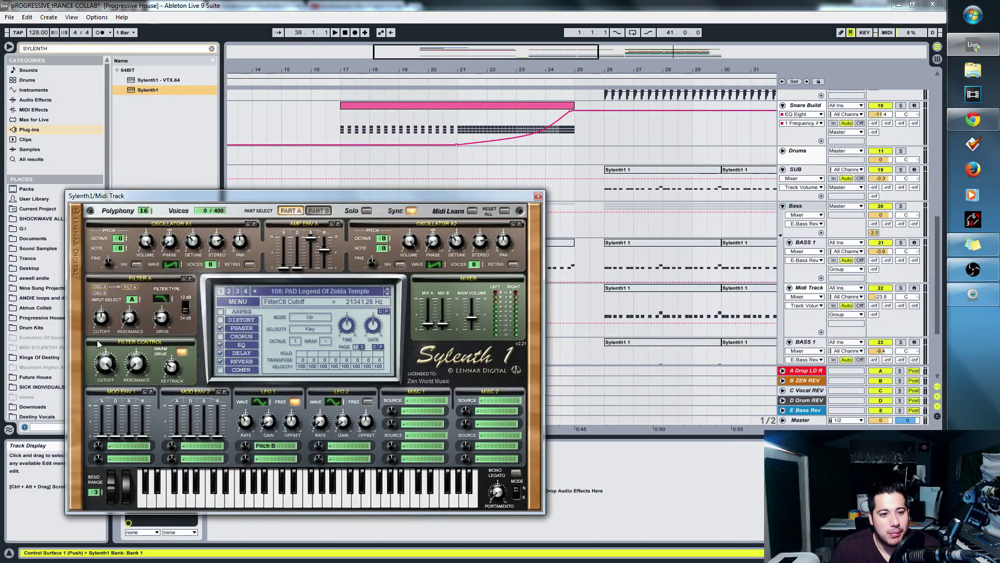
{"action": "left_click", "coordinate": [538, 196]}
- Create an empty eight-bar MIDI clip from bar 17 to bar 25 on the Sylenth1 track
{"action": "scroll", "coordinate": [432, 308], "scroll_direction": "down", "scroll_amount": 2}
{"action": "scroll", "coordinate": [606, 310], "scroll_direction": "up", "scroll_amount": 1}
{"action": "scroll", "coordinate": [462, 351], "scroll_direction": "down", "scroll_amount": 1}
{"action": "left_click_drag", "start_coordinate": [338, 355], "coordinate": [561, 356]}
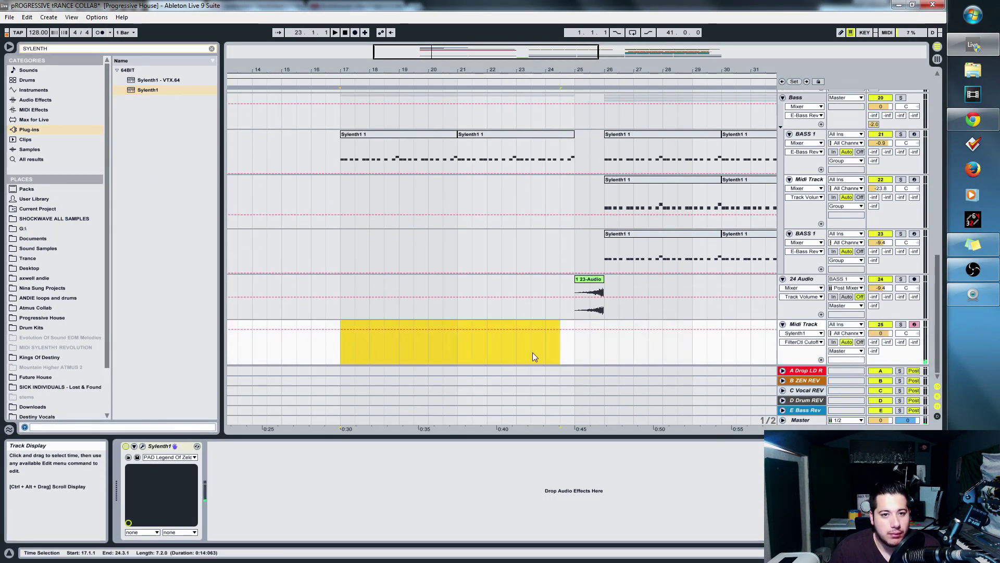
{"action": "key", "text": "ctrl+shift+m"}
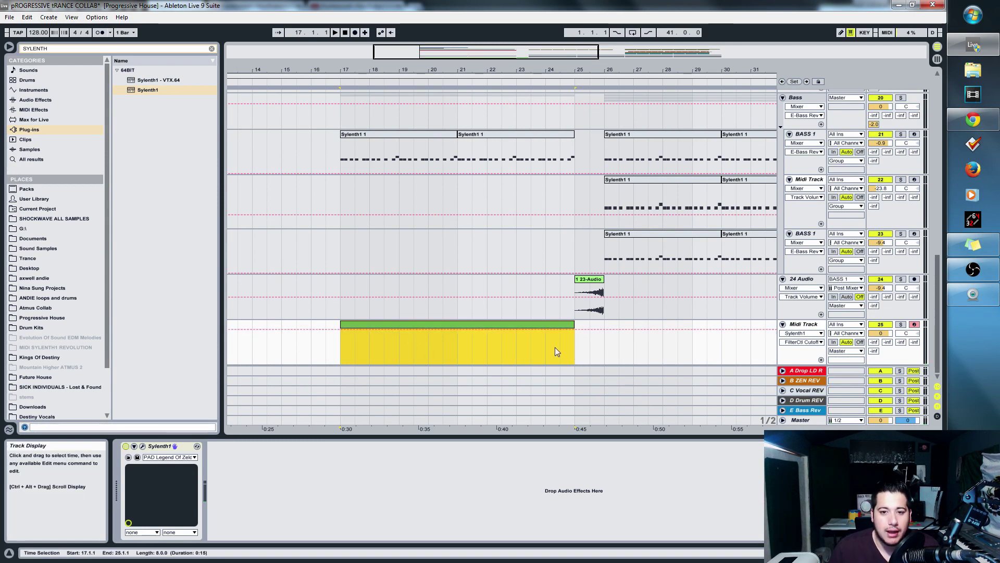
- Draw a single G2 note spanning all eight bars of the pad clip
{"action": "left_click", "coordinate": [375, 324]}
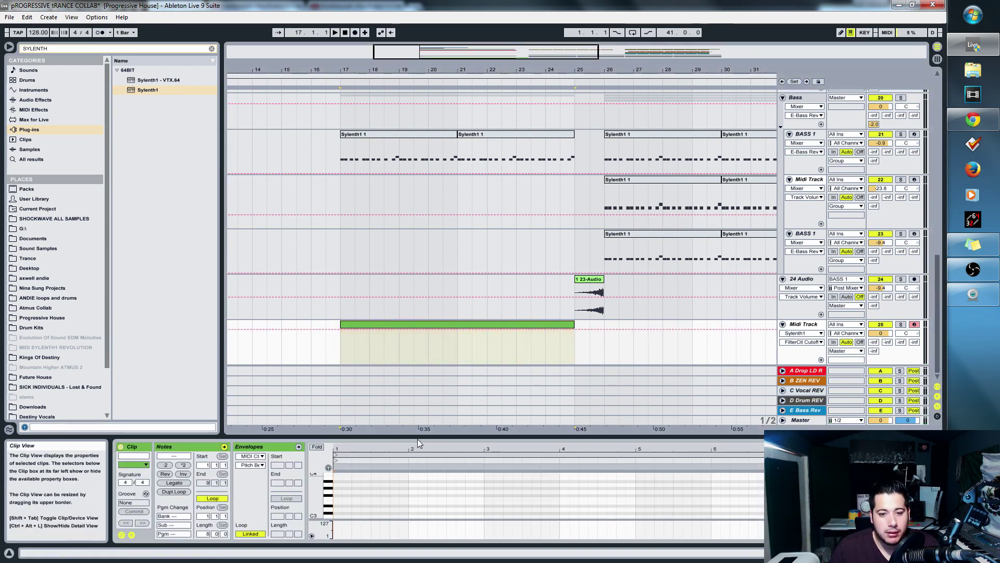
{"action": "left_click_drag", "start_coordinate": [418, 438], "coordinate": [418, 269]}
{"action": "left_click_drag", "start_coordinate": [318, 404], "coordinate": [333, 427]}
{"action": "scroll", "coordinate": [336, 422], "scroll_direction": "up", "scroll_amount": 5}
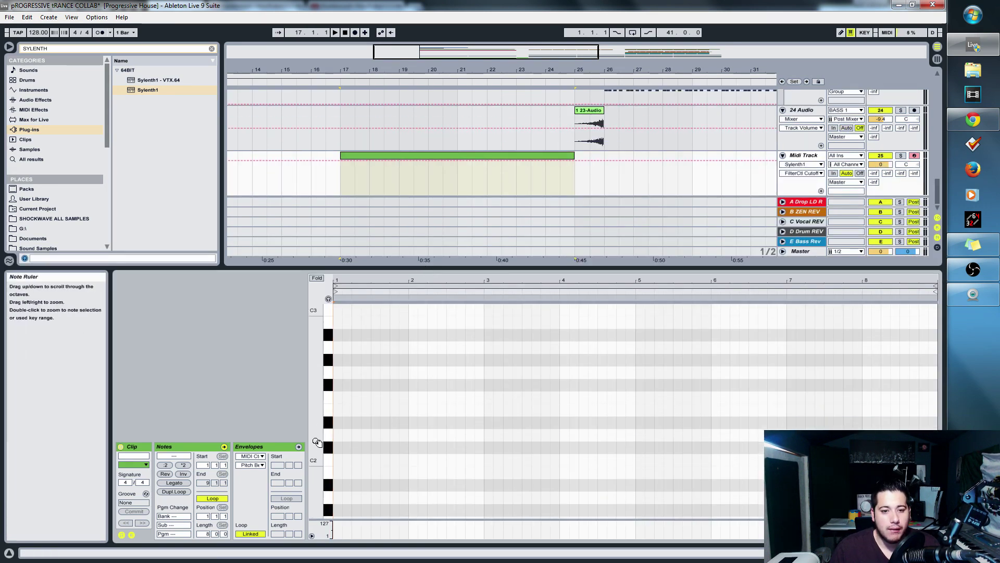
{"action": "left_click", "coordinate": [340, 374]}
{"action": "mouse_move", "coordinate": [340, 374]}
{"action": "left_mouse_down"}
{"action": "mouse_move", "coordinate": [927, 389]}
{"action": "mouse_move", "coordinate": [919, 393]}
{"action": "left_mouse_up"}
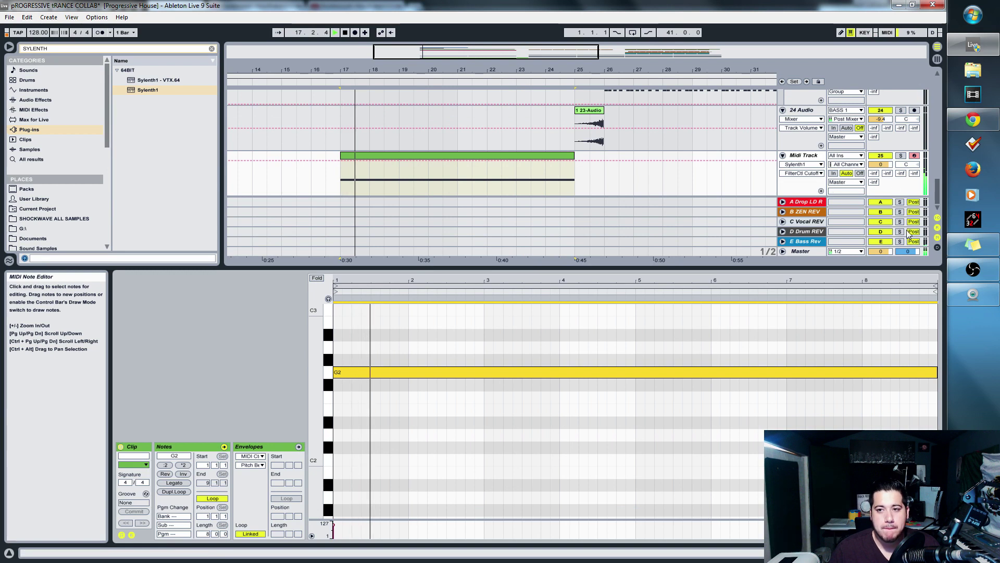
- Raise the long pad note by one octave to G3 and play it back
{"action": "key", "text": "space"}
{"action": "key", "text": "shift+Up"}
{"action": "key", "text": "space"}
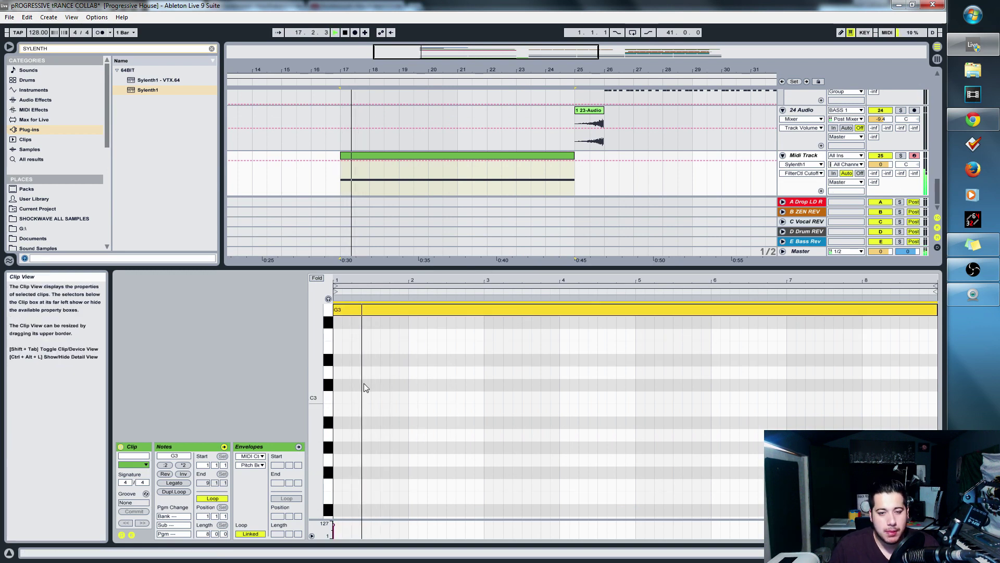
- Draw a Pitch Bend envelope in the pad clip rising from zero at its start to the maximum at its end
{"action": "left_click", "coordinate": [132, 535]}
{"action": "left_click", "coordinate": [132, 535]}
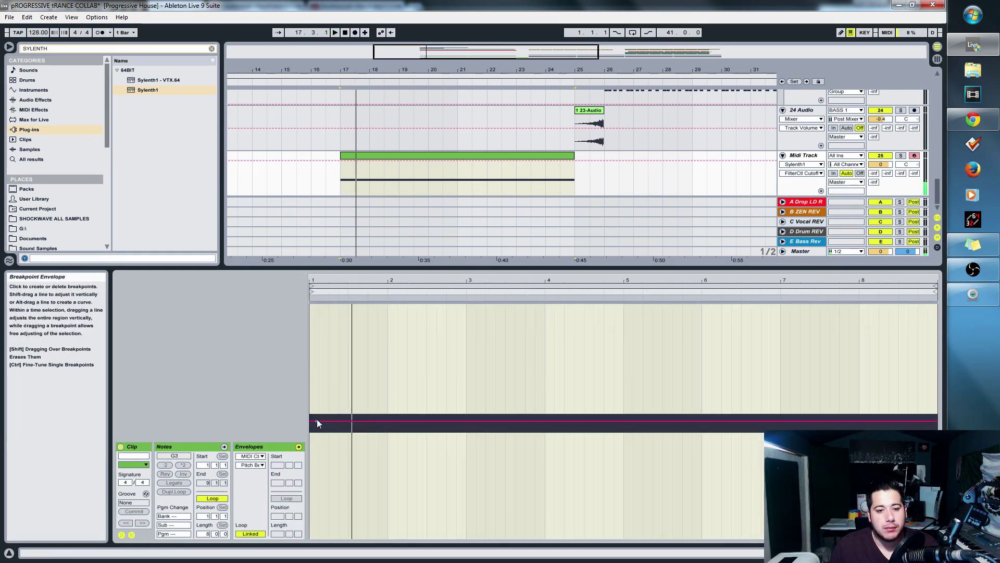
{"action": "left_click", "coordinate": [634, 365]}
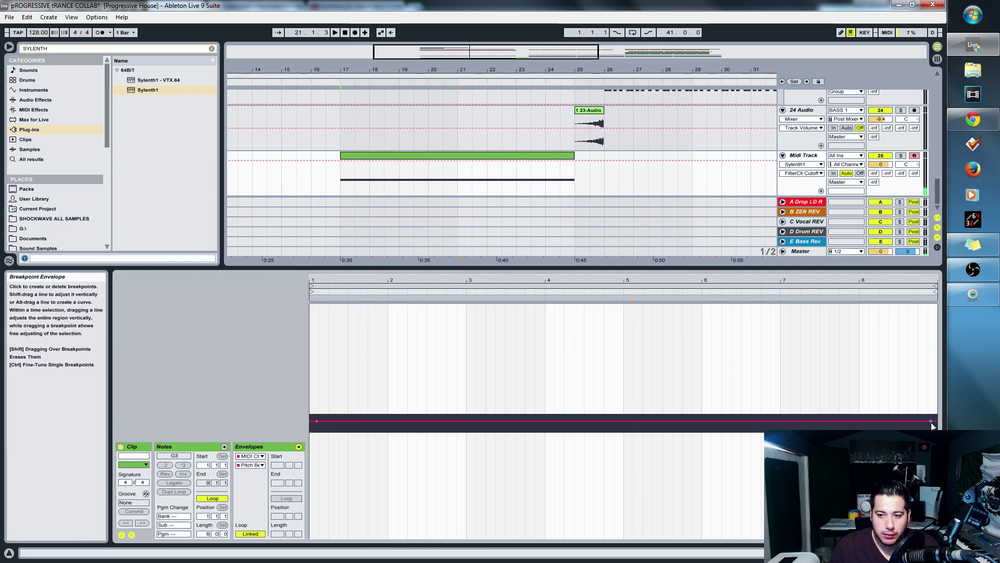
{"action": "left_click_drag", "start_coordinate": [906, 421], "coordinate": [938, 421]}
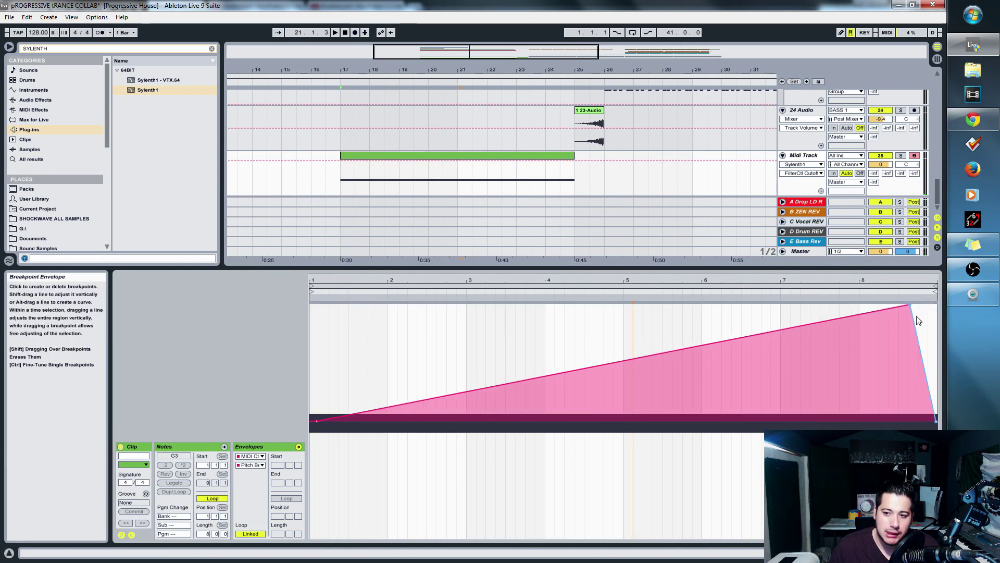
{"action": "left_click_drag", "start_coordinate": [909, 305], "coordinate": [935, 305]}
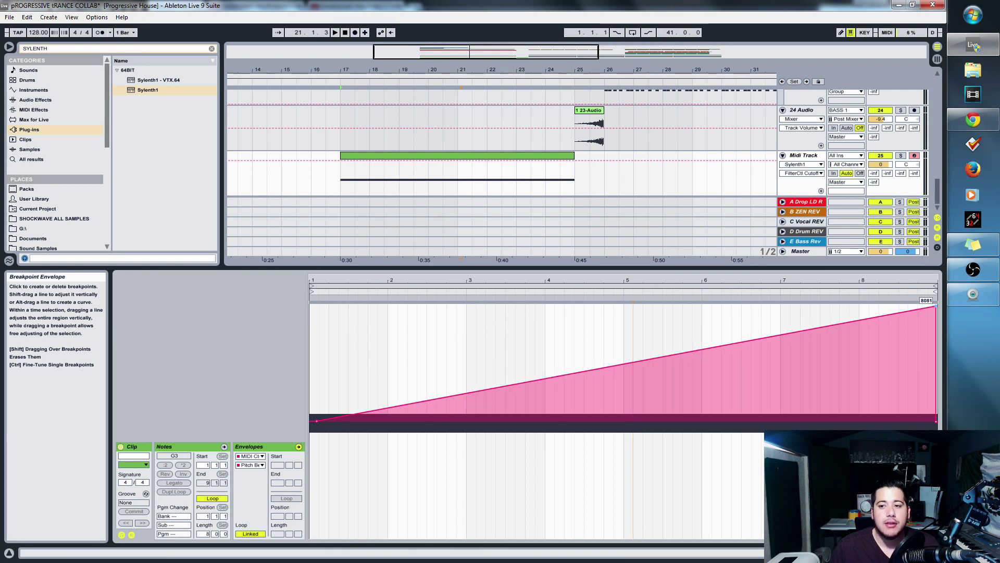
- Lower the pad track's volume to -7.1 dB during playback from bar 17 and show the track's devices
{"action": "left_click", "coordinate": [340, 180]}
{"action": "key", "text": "space"}
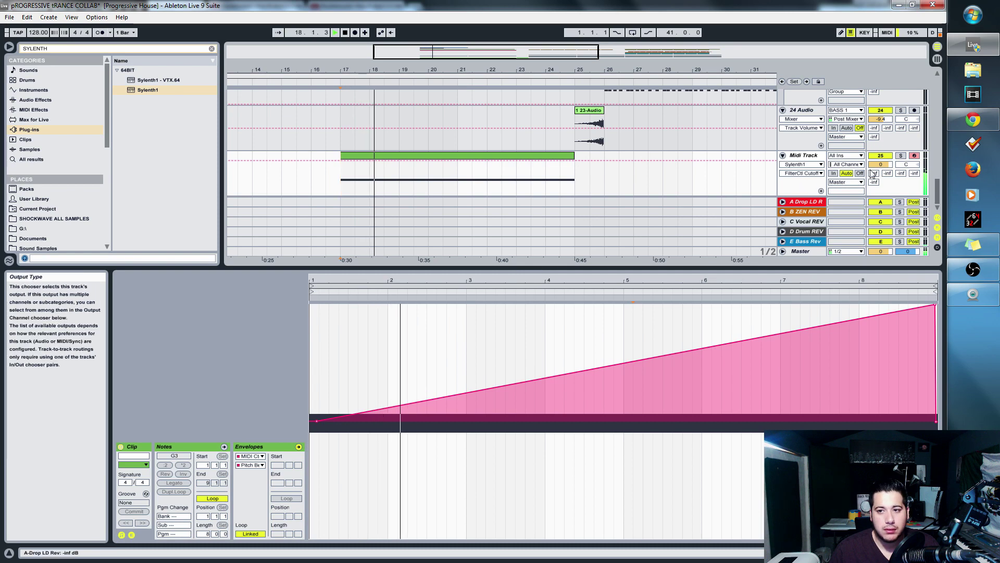
{"action": "mouse_move", "coordinate": [880, 164]}
{"action": "left_mouse_down"}
{"action": "mouse_move", "coordinate": [880, 193]}
{"action": "mouse_move", "coordinate": [880, 161]}
{"action": "left_mouse_up"}
{"action": "double_click", "coordinate": [803, 155]}
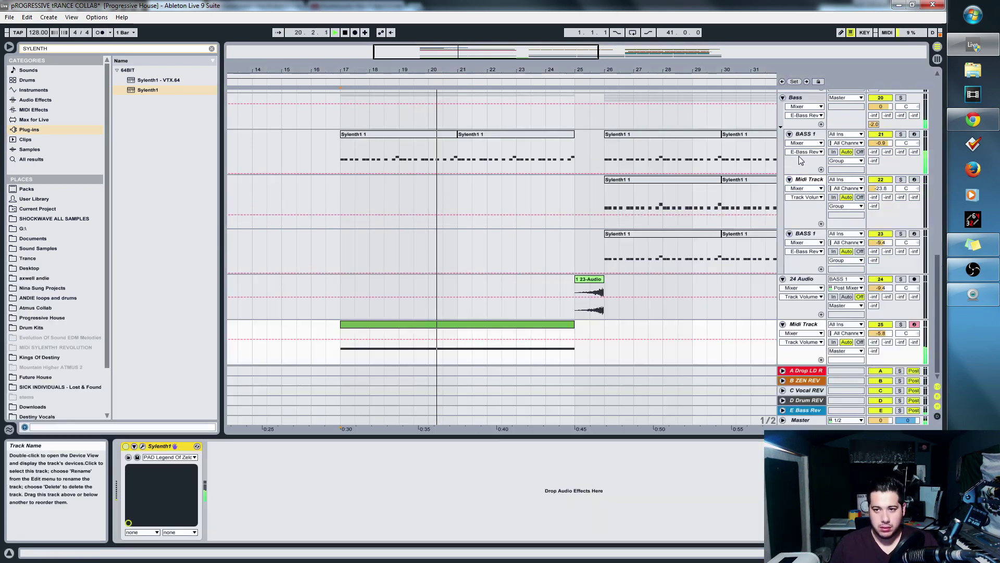
{"action": "left_click", "coordinate": [45, 101]}
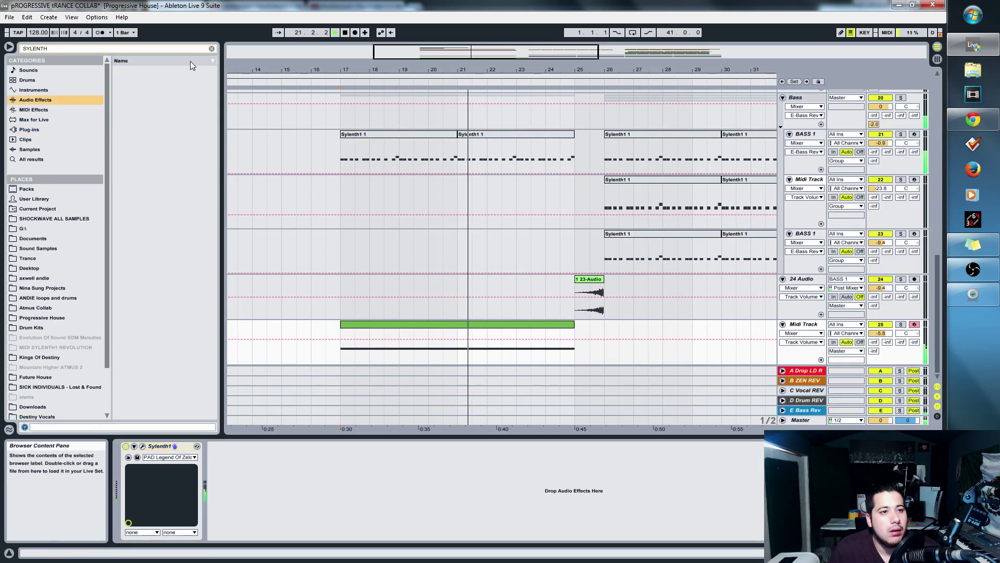
{"action": "left_click", "coordinate": [212, 49]}
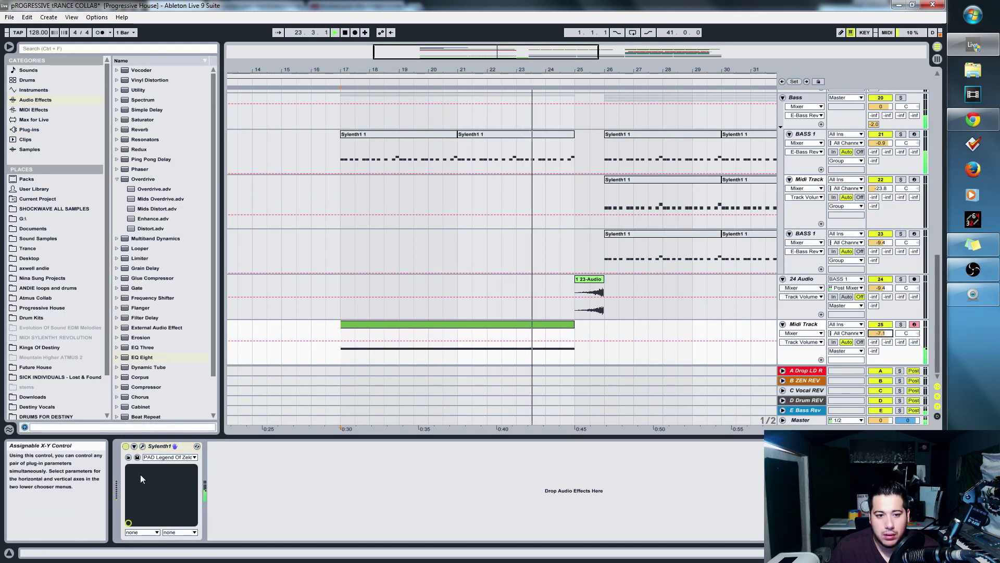
- Set Sylenth1's pitch bend range to 12 and switch on its compressor, closing the plug-in window
{"action": "left_click", "coordinate": [142, 446]}
{"action": "left_click_drag", "start_coordinate": [95, 492], "coordinate": [104, 476]}
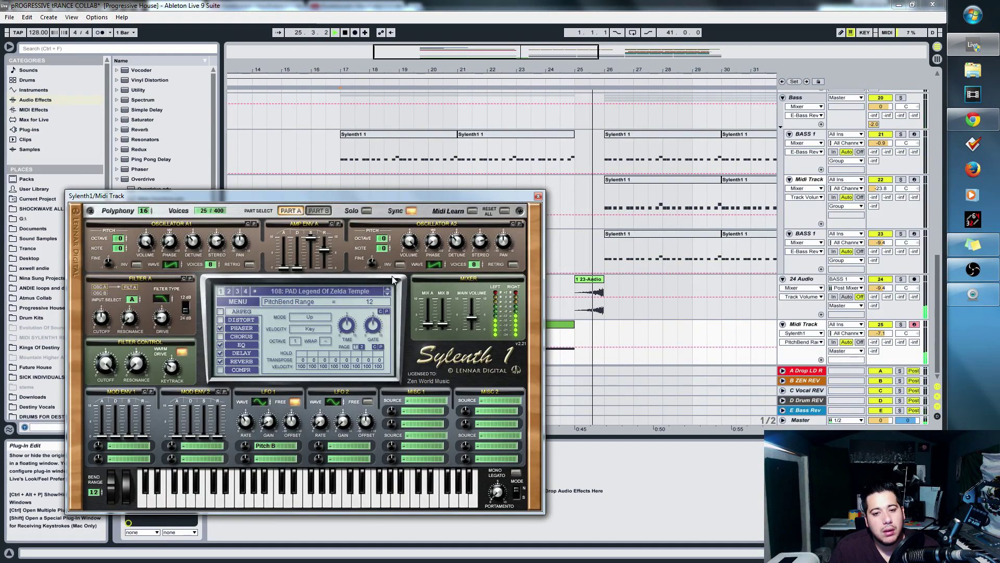
{"action": "left_click", "coordinate": [221, 353]}
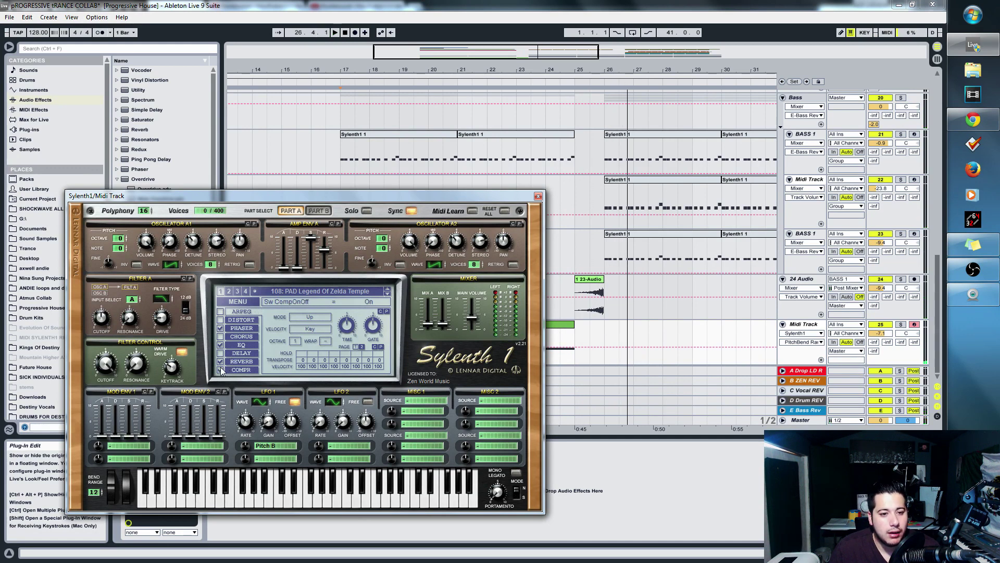
{"action": "left_click", "coordinate": [538, 196]}
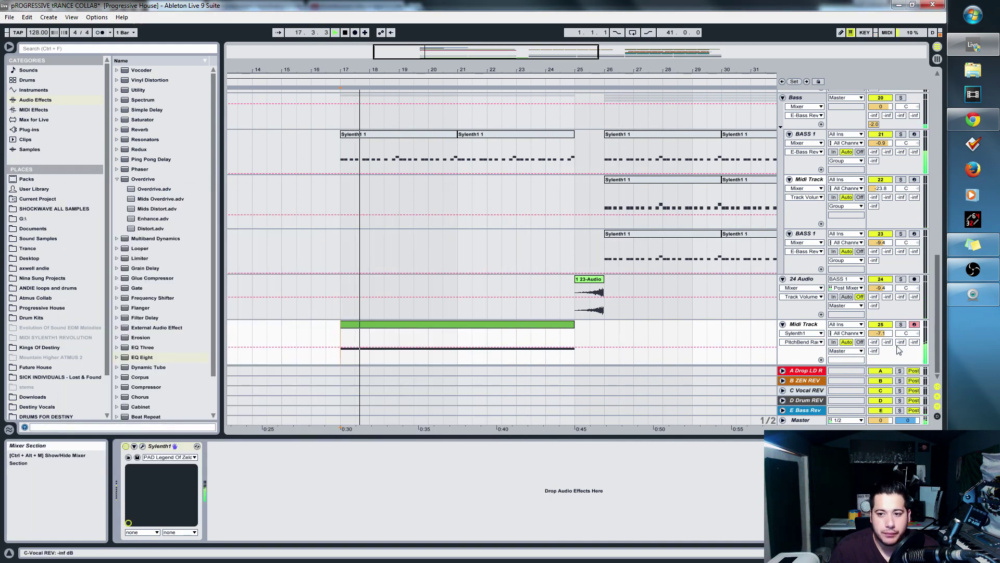
- Lower the pad track's volume to -10.5 dB and load EQ Eight after Sylenth1
{"action": "left_click_drag", "start_coordinate": [880, 333], "coordinate": [880, 344]}
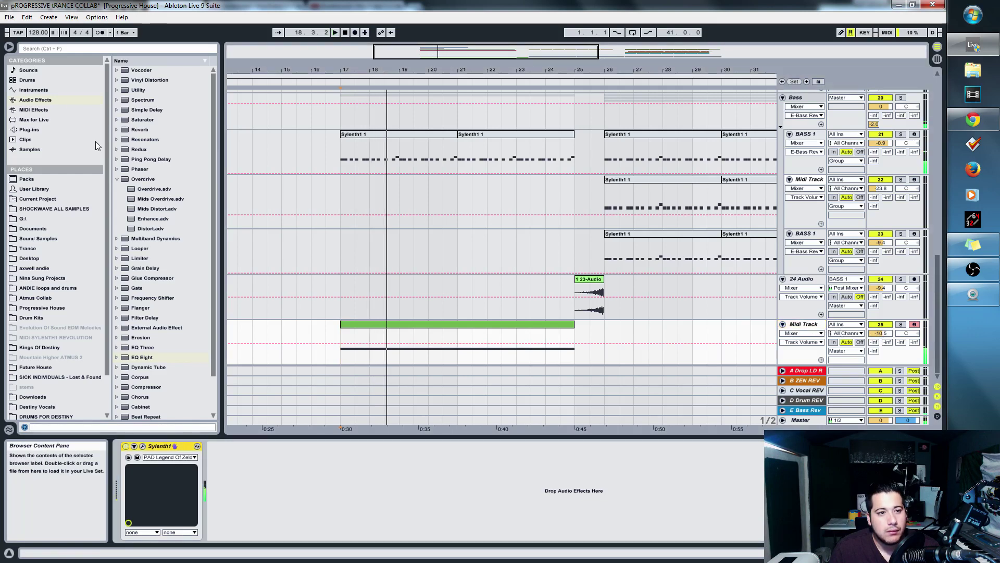
{"action": "left_click", "coordinate": [83, 89]}
{"action": "left_click", "coordinate": [53, 99]}
{"action": "left_click", "coordinate": [67, 48]}
{"action": "type", "text": "eq"}
{"action": "left_click_drag", "start_coordinate": [141, 89], "coordinate": [172, 297]}
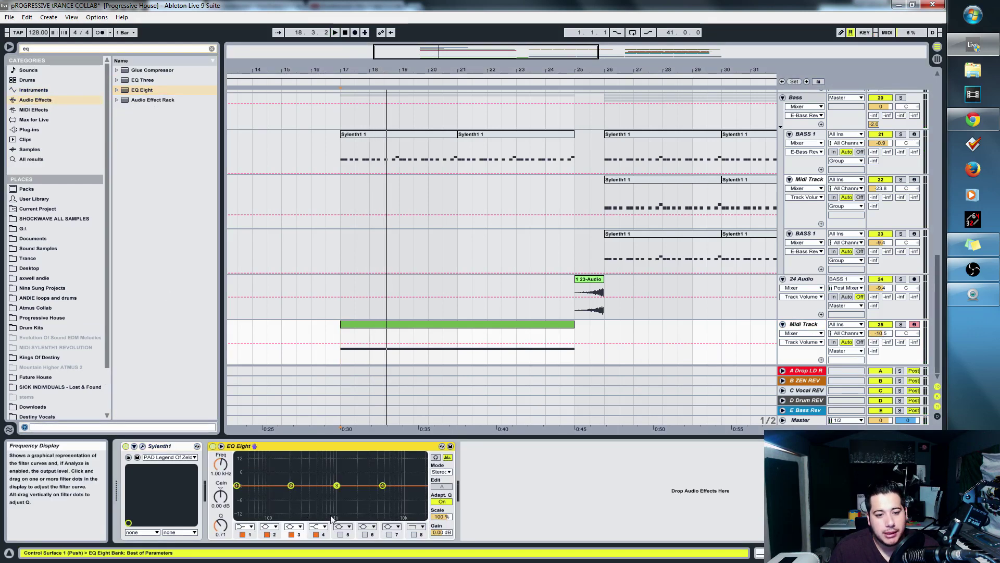
- Enable EQ Eight's filter 8 as a low-pass and automate its frequency from about 280 Hz at bar 17 up to 22 kHz at bar 25
{"action": "left_click", "coordinate": [414, 534]}
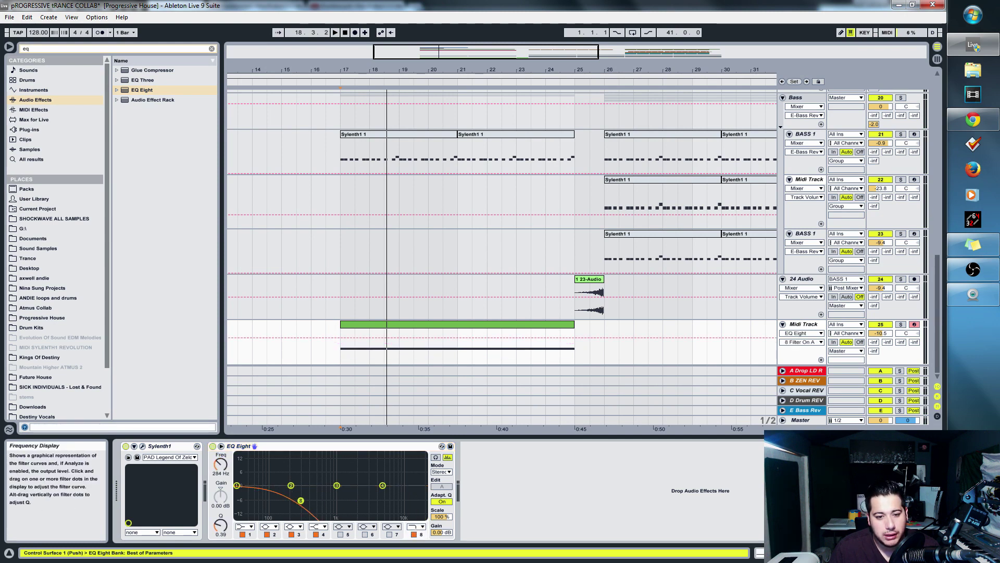
{"action": "key", "text": "space"}
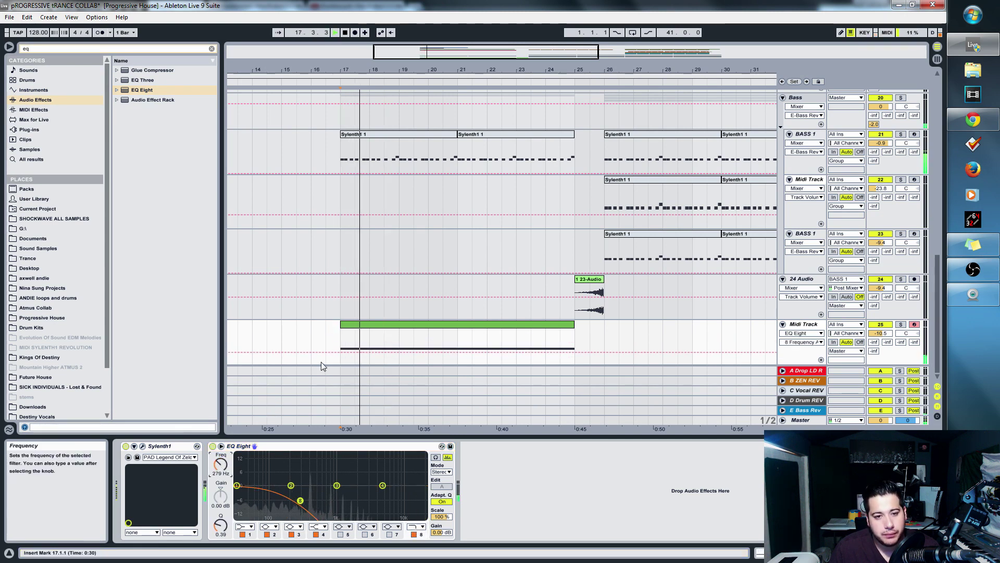
{"action": "left_click", "coordinate": [340, 351]}
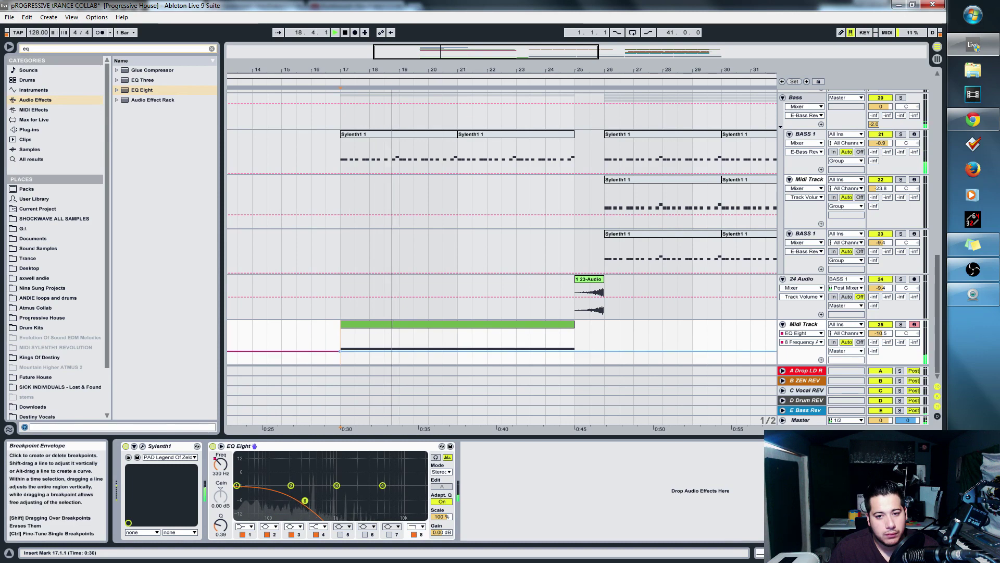
{"action": "left_click_drag", "start_coordinate": [575, 351], "coordinate": [574, 329]}
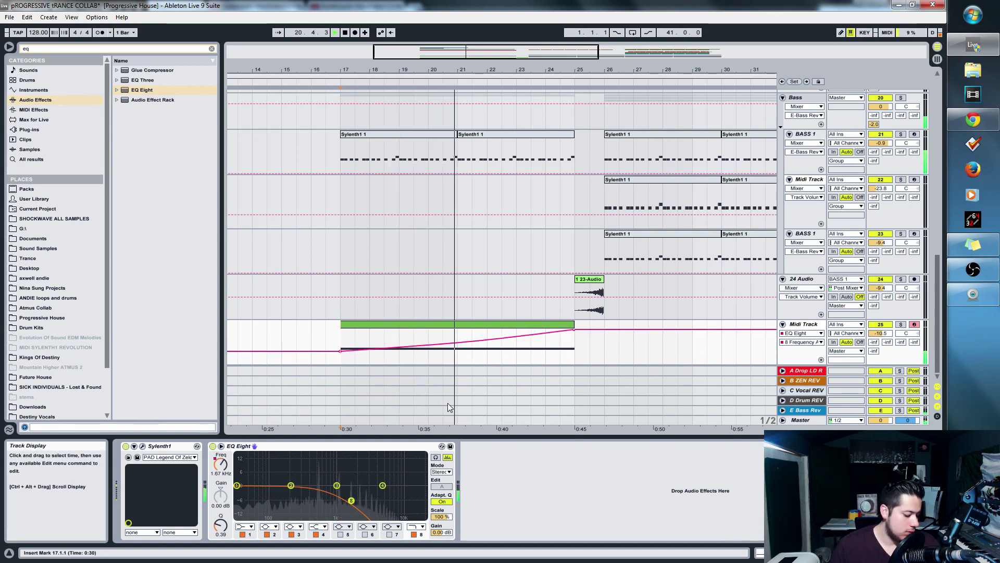
{"action": "scroll", "coordinate": [449, 407], "scroll_direction": "up", "scroll_amount": 2}
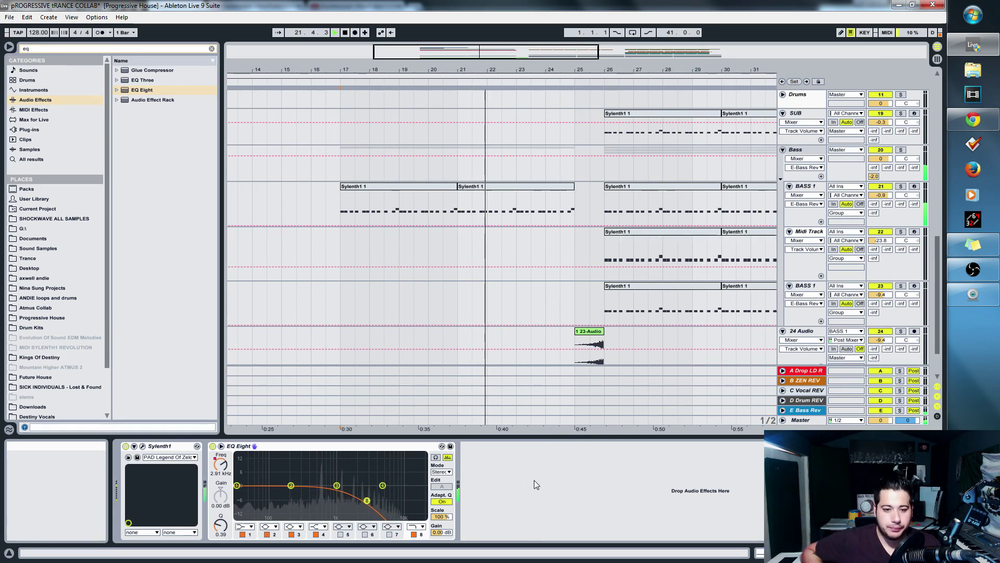
- Search the plug-ins for Ozone and load iZotope Ozone 5 on the Master track
{"action": "key", "text": "Tab"}
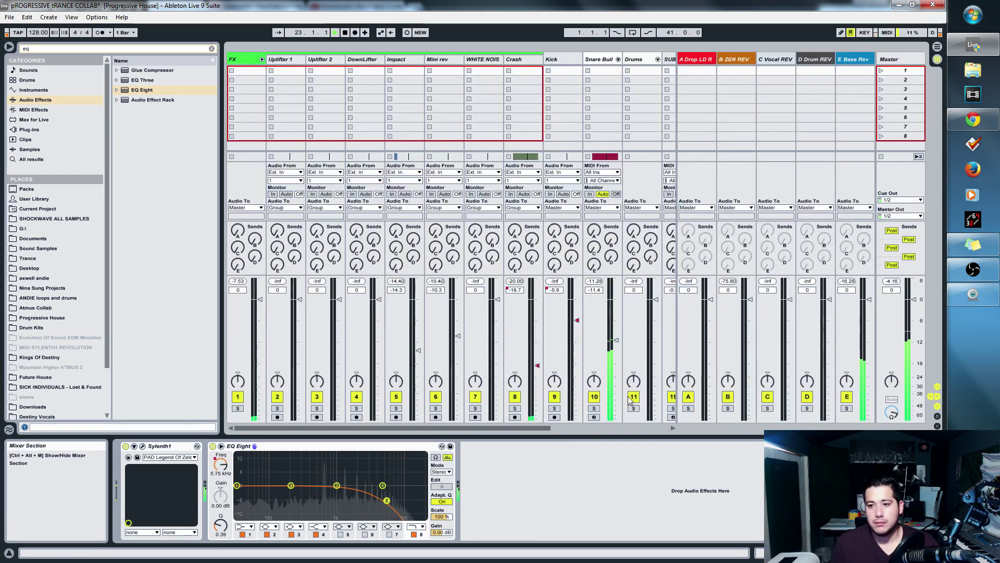
{"action": "left_click", "coordinate": [900, 59]}
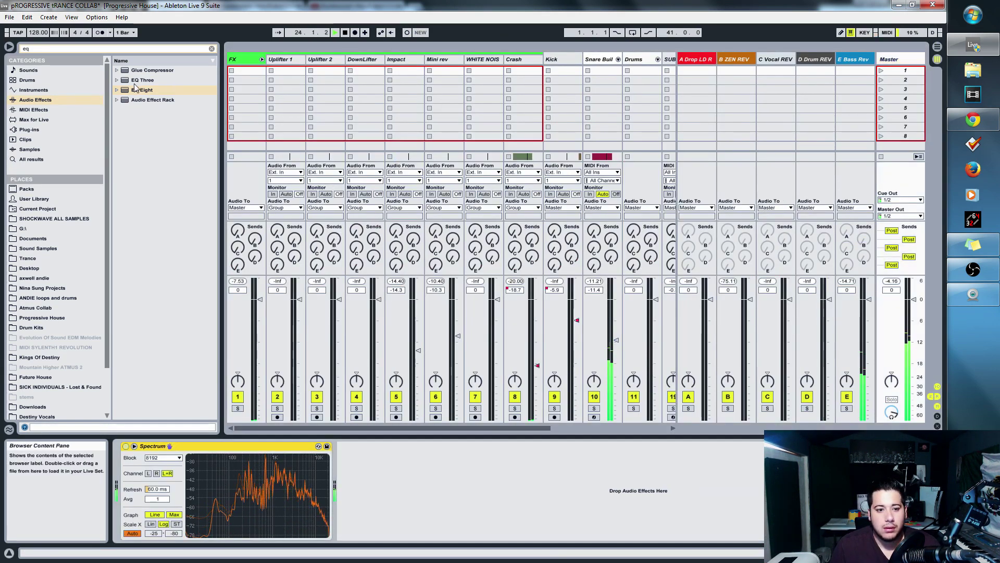
{"action": "left_click", "coordinate": [34, 119]}
{"action": "left_click", "coordinate": [29, 129]}
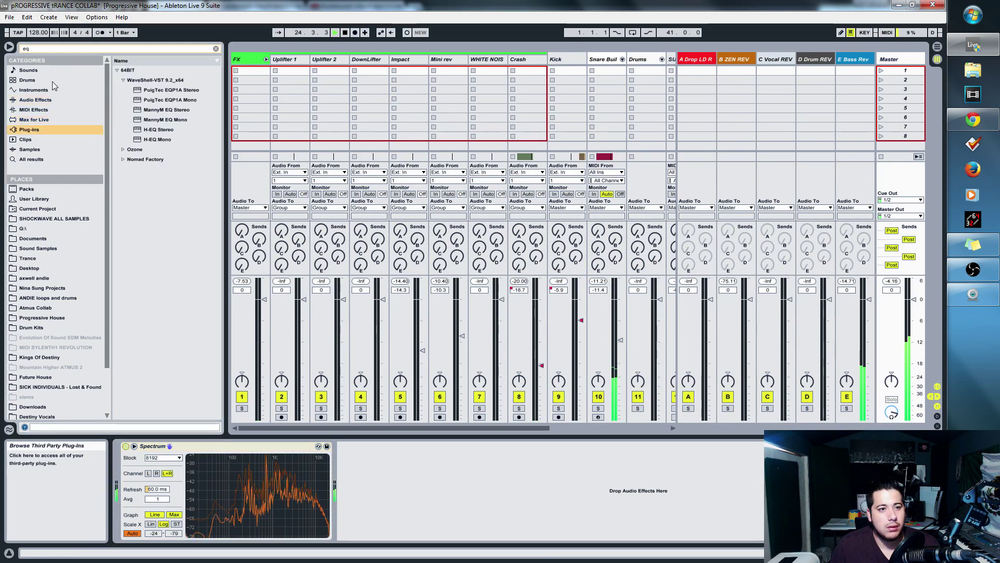
{"action": "left_click", "coordinate": [215, 49]}
{"action": "type", "text": "OZONE"}
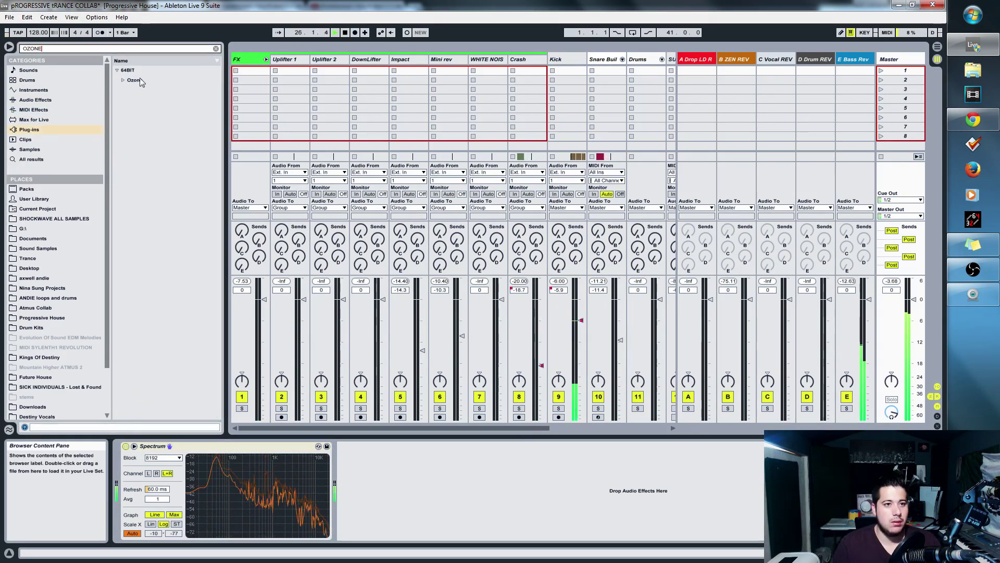
{"action": "left_click", "coordinate": [129, 90]}
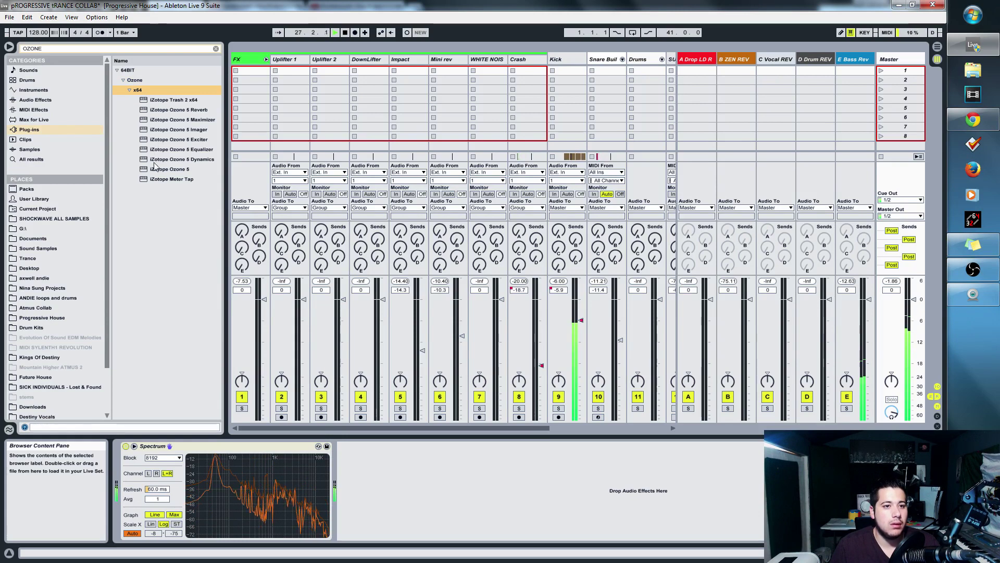
{"action": "left_click_drag", "start_coordinate": [170, 169], "coordinate": [894, 61]}
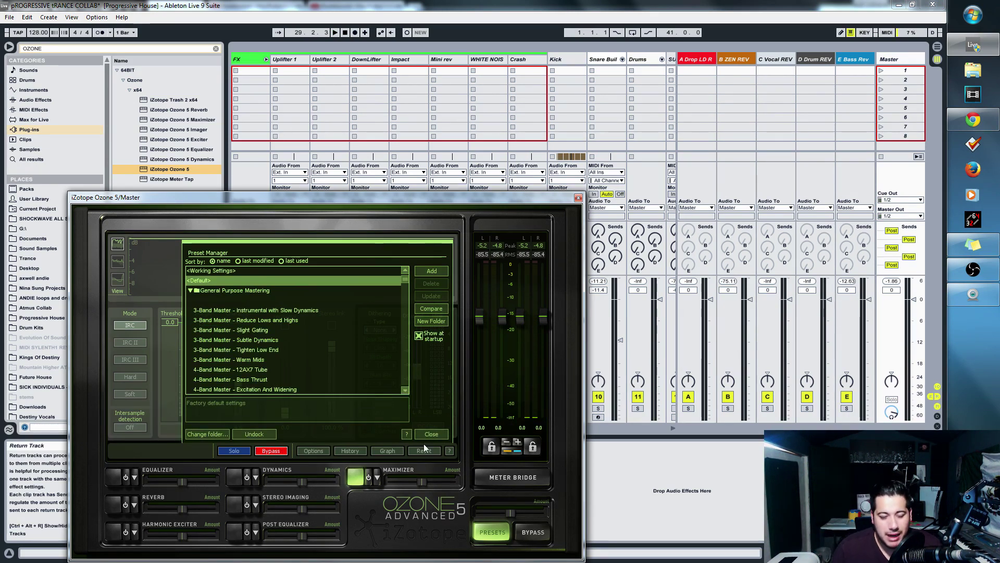
- Apply the first General Purpose Mastering preset in Ozone 5, close its window and return to the arrangement
{"action": "left_click", "coordinate": [226, 303]}
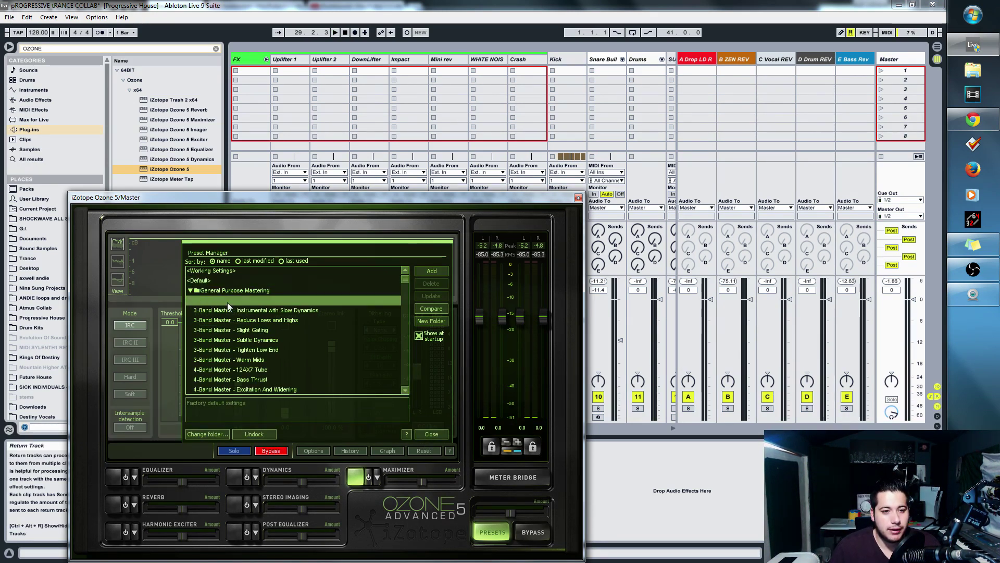
{"action": "left_click", "coordinate": [431, 434]}
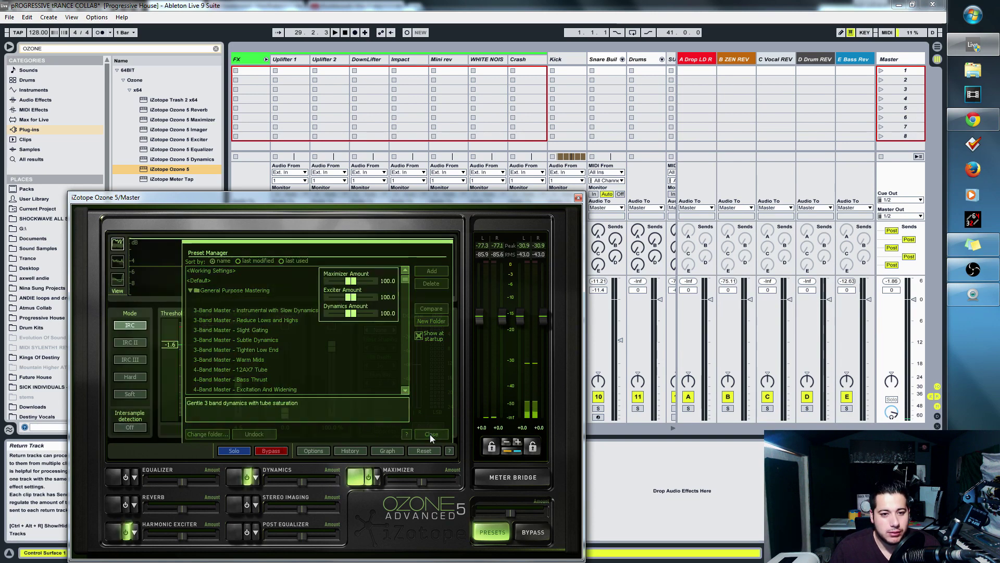
{"action": "left_click", "coordinate": [578, 198]}
{"action": "key", "text": "Tab"}
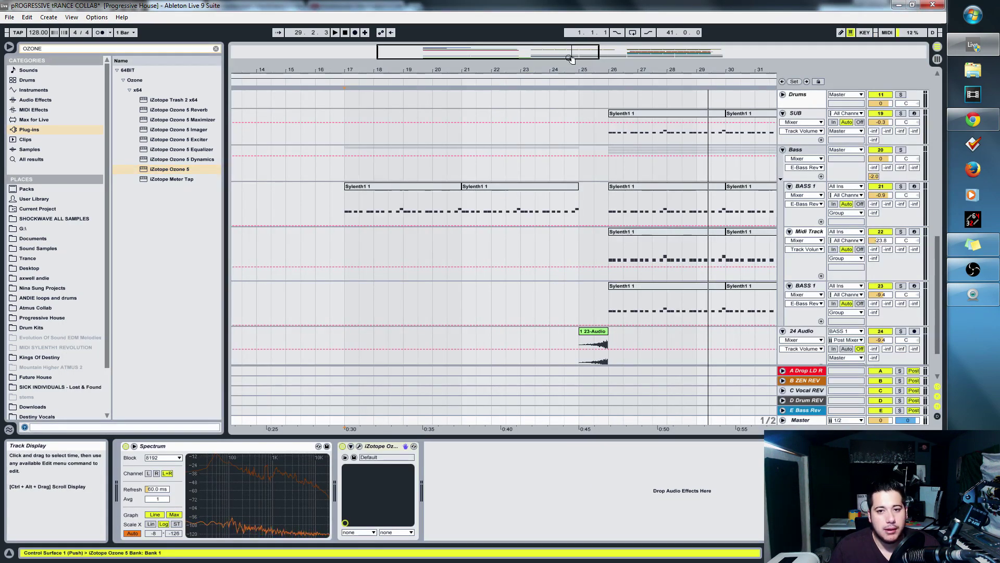
- Play the build-up from bar 17 and its transition into the drop, and examine the pad's filter automation around bar 25
{"action": "left_click_drag", "start_coordinate": [571, 56], "coordinate": [571, 36]}
{"action": "scroll", "coordinate": [501, 224], "scroll_direction": "up", "scroll_amount": 2}
{"action": "left_click", "coordinate": [472, 191]}
{"action": "scroll", "coordinate": [510, 220], "scroll_direction": "up", "scroll_amount": 1}
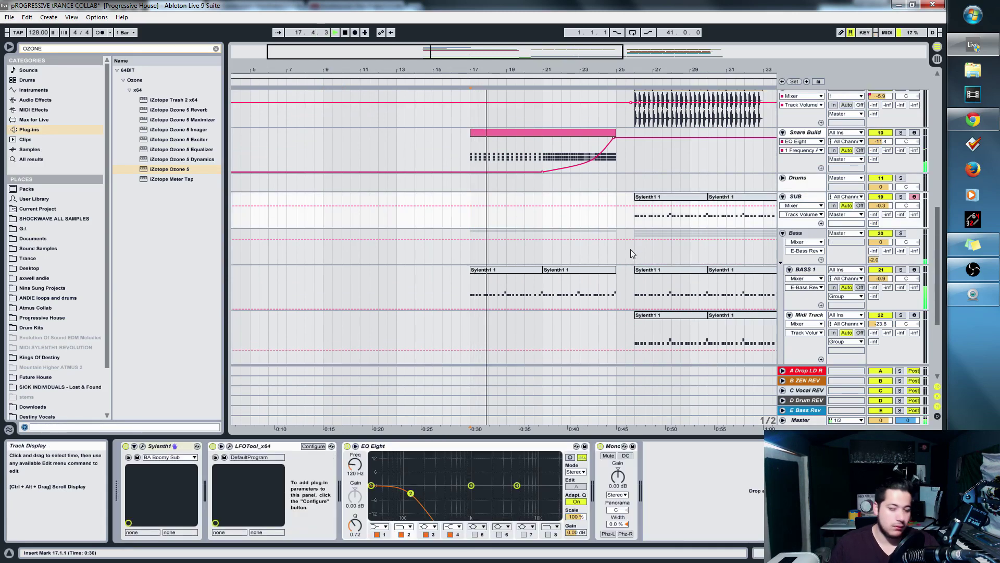
{"action": "left_click", "coordinate": [607, 246]}
{"action": "scroll", "coordinate": [608, 270], "scroll_direction": "down", "scroll_amount": 6}
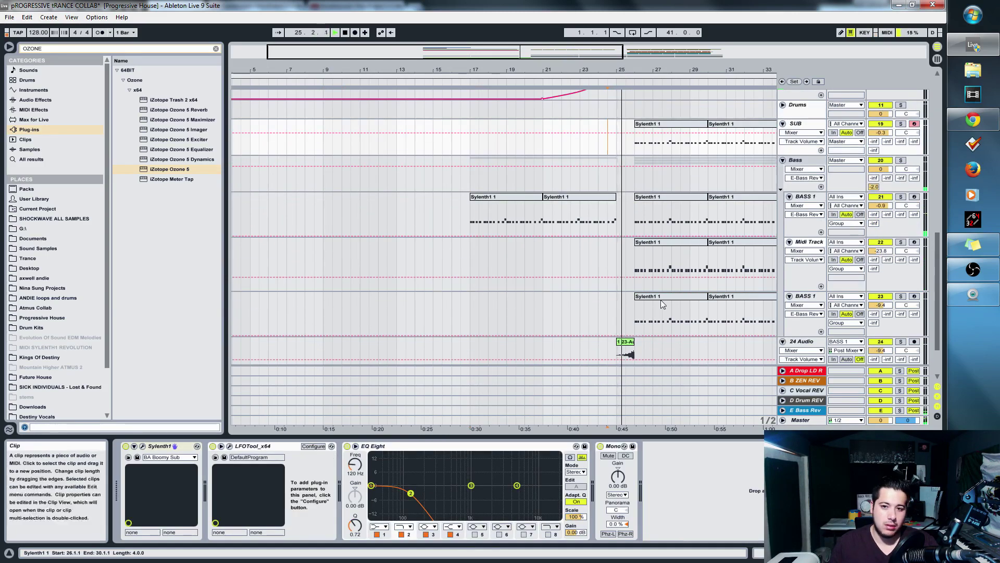
{"action": "left_click", "coordinate": [620, 329]}
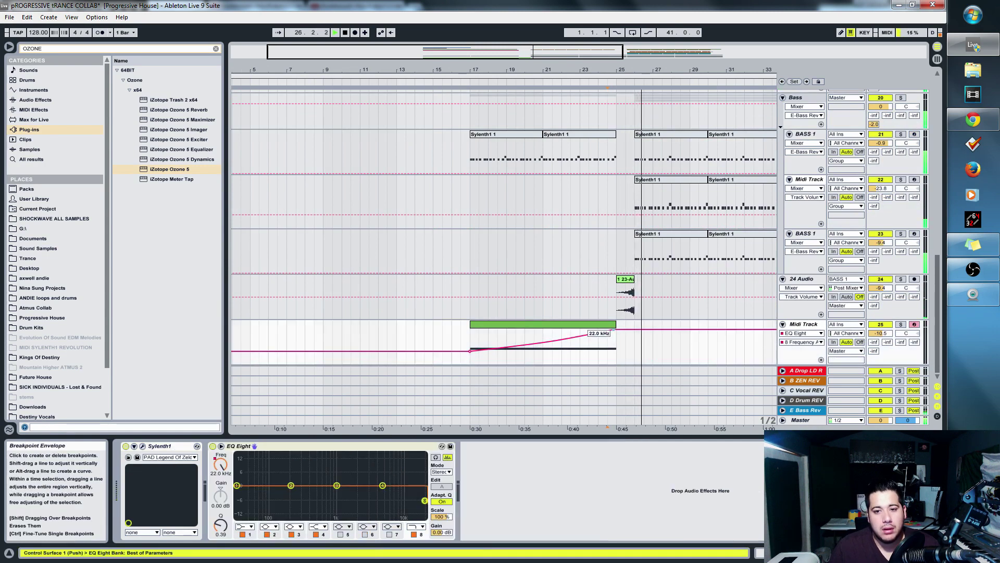
{"action": "left_click_drag", "start_coordinate": [557, 48], "coordinate": [557, 83]}
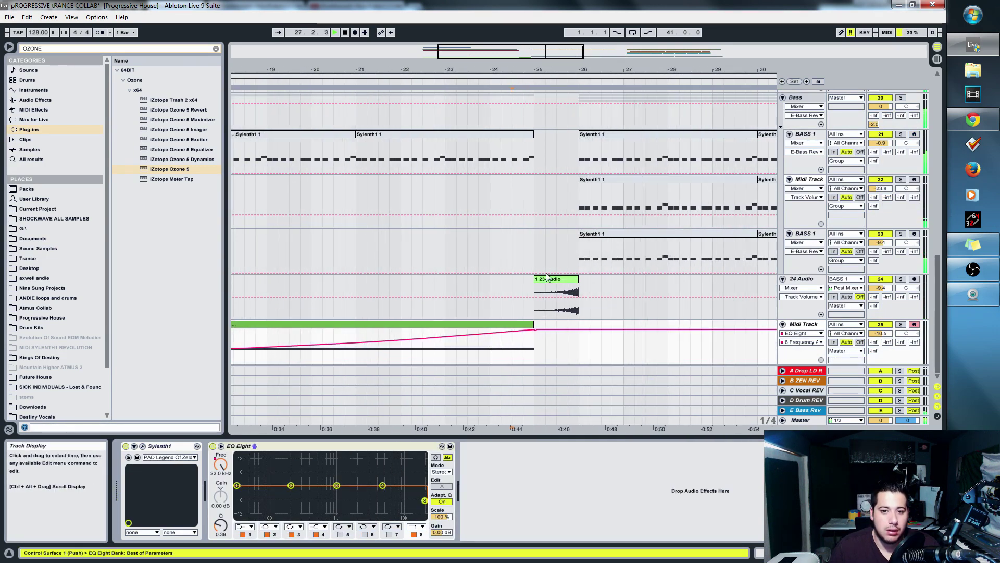
- Drop the pad's EQ Eight filter 8 frequency automation to its minimum immediately after bar 25, with a sharp fall at the clip's end
{"action": "left_click", "coordinate": [547, 337]}
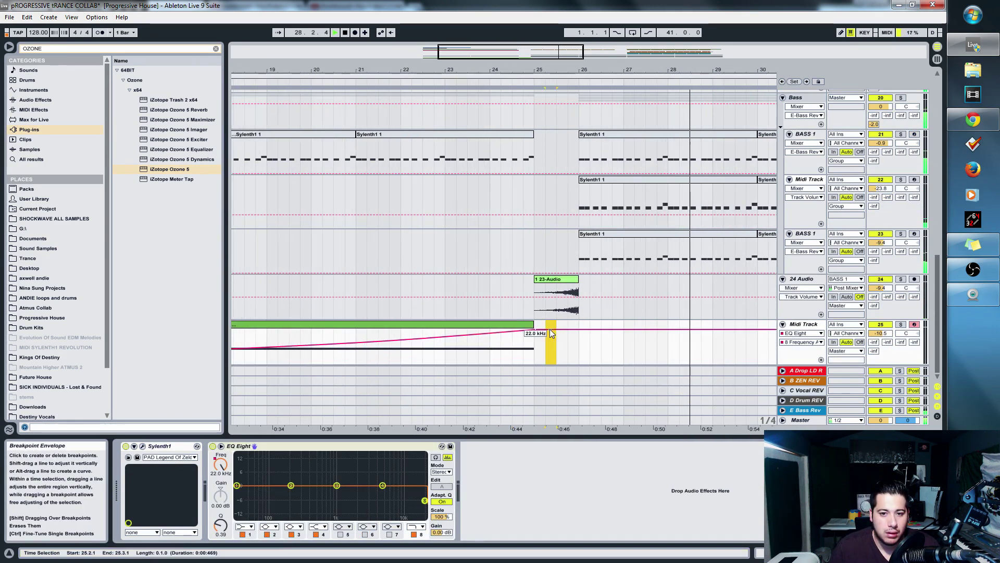
{"action": "left_click_drag", "start_coordinate": [549, 329], "coordinate": [549, 363]}
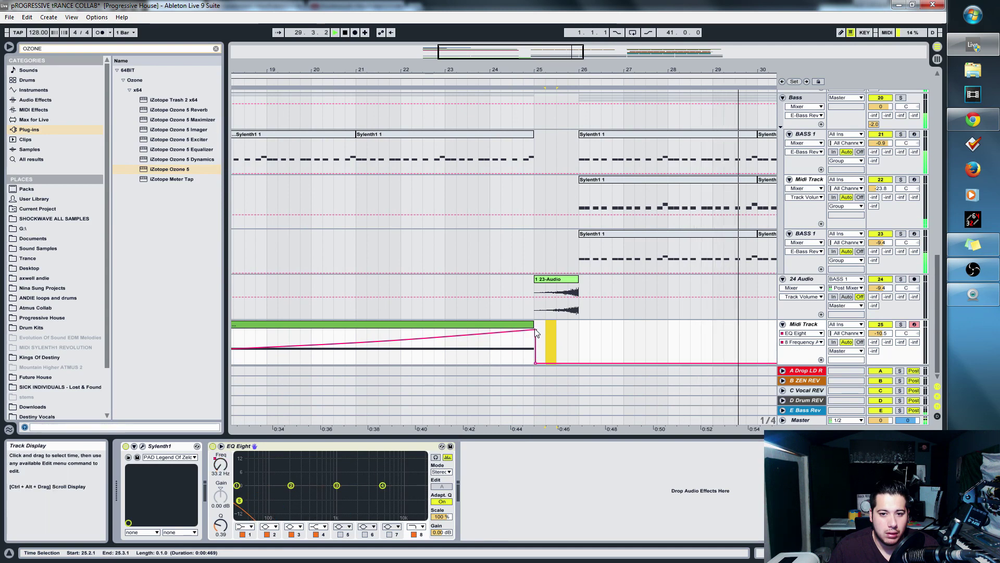
{"action": "mouse_move", "coordinate": [538, 334]}
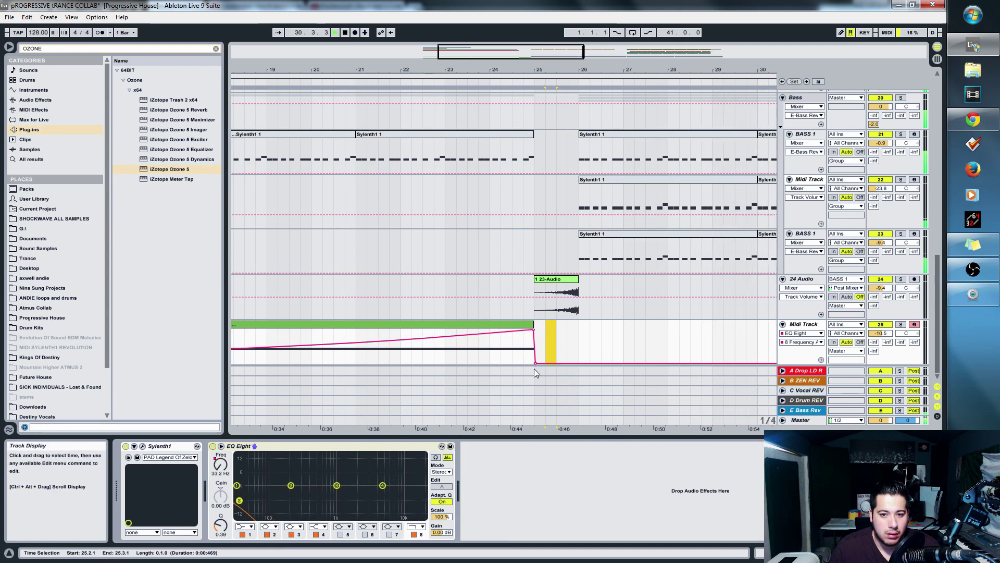
- Remove iZotope Ozone 5 from the Master track and return to the arrangement
{"action": "key", "text": "Tab"}
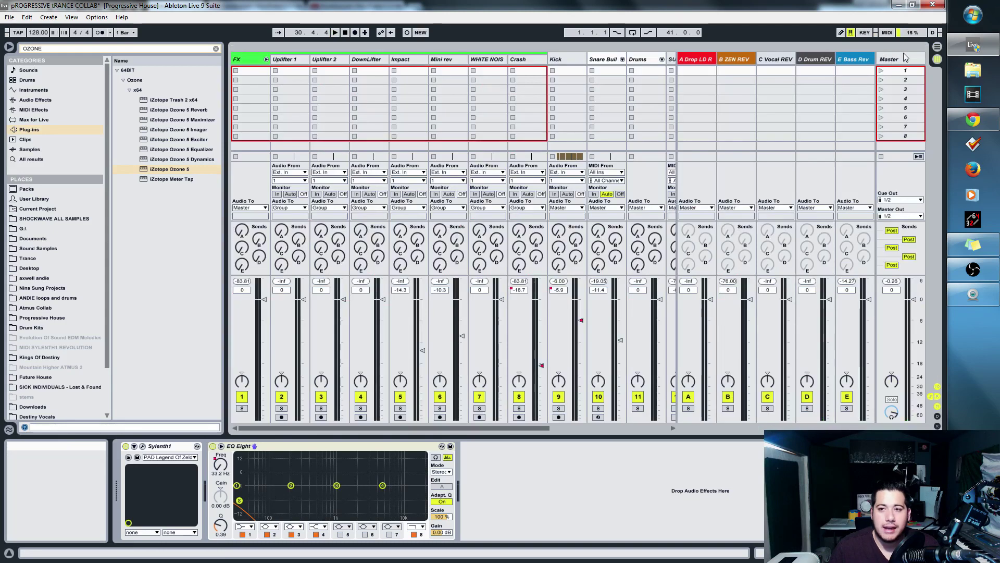
{"action": "left_click", "coordinate": [901, 58]}
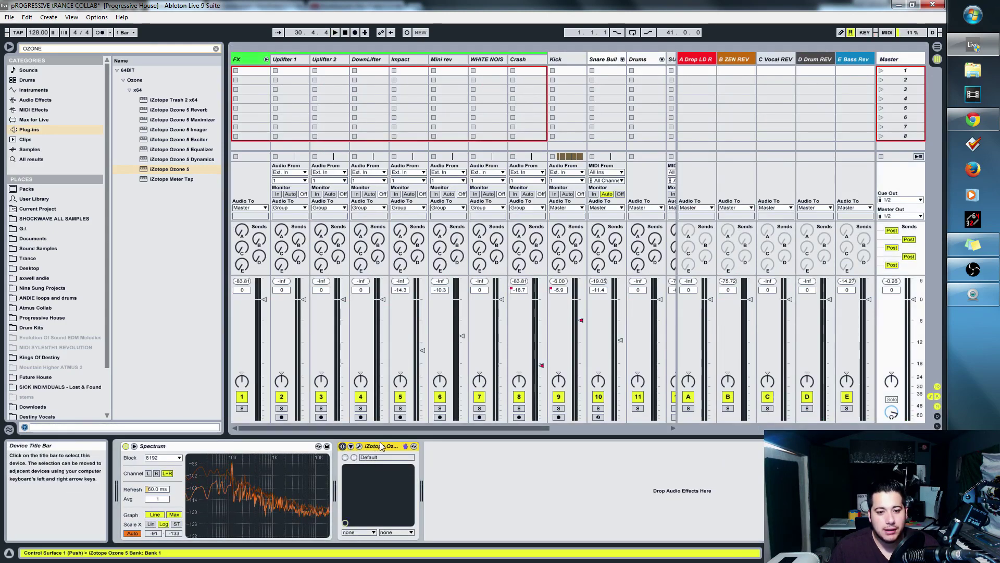
{"action": "key", "text": "Delete"}
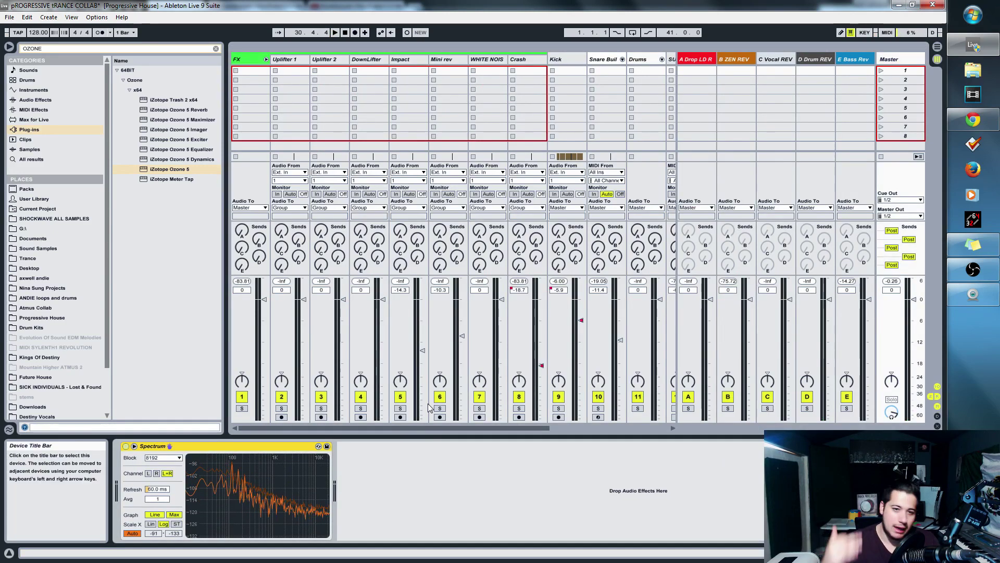
{"action": "key", "text": "Tab"}
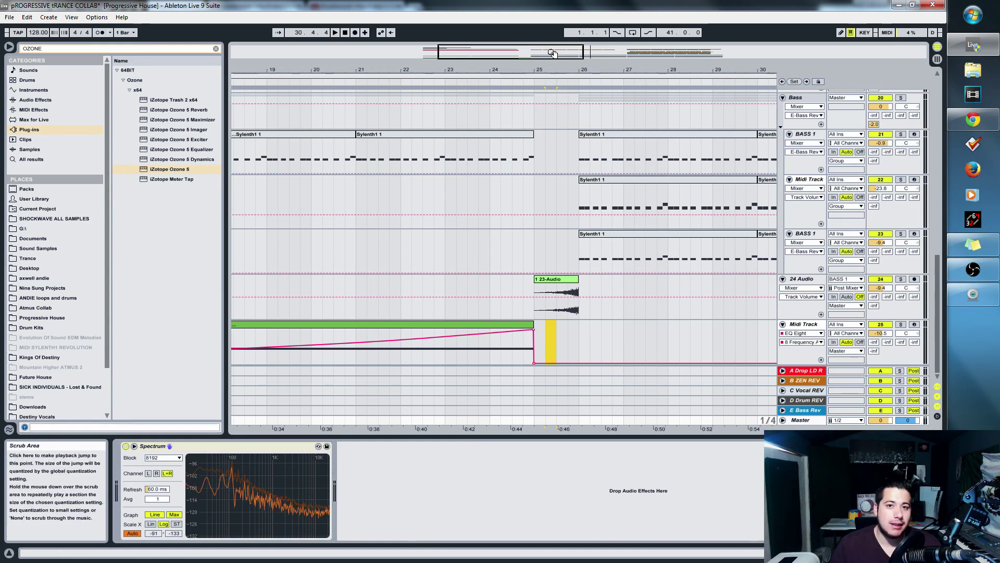
- Play the arrangement around the build-up and restart it from bar 17, listening to the snare roll with its crash and effects
{"action": "left_click_drag", "start_coordinate": [551, 52], "coordinate": [551, 23]}
{"action": "scroll", "coordinate": [735, 207], "scroll_direction": "up", "scroll_amount": 3}
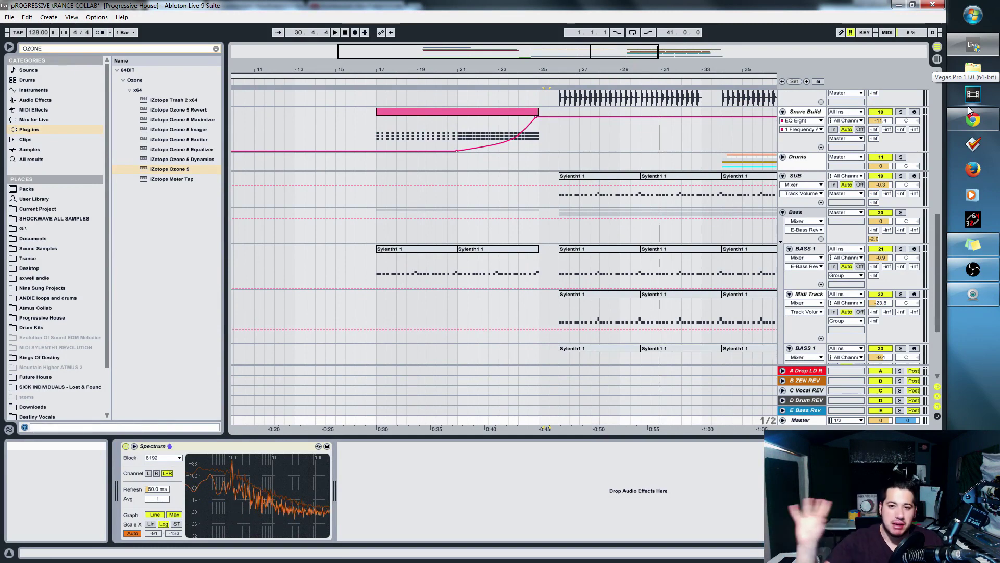
{"action": "left_click_drag", "start_coordinate": [491, 46], "coordinate": [518, 37]}
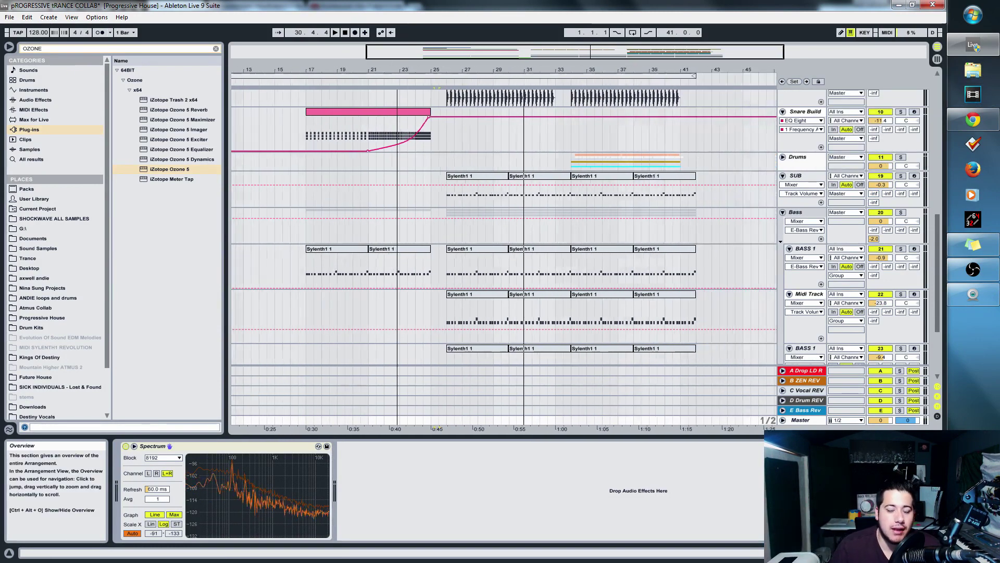
{"action": "scroll", "coordinate": [523, 169], "scroll_direction": "up", "scroll_amount": 3}
{"action": "key", "text": "space"}
{"action": "scroll", "coordinate": [417, 258], "scroll_direction": "down", "scroll_amount": 5}
{"action": "scroll", "coordinate": [299, 225], "scroll_direction": "up", "scroll_amount": 3}
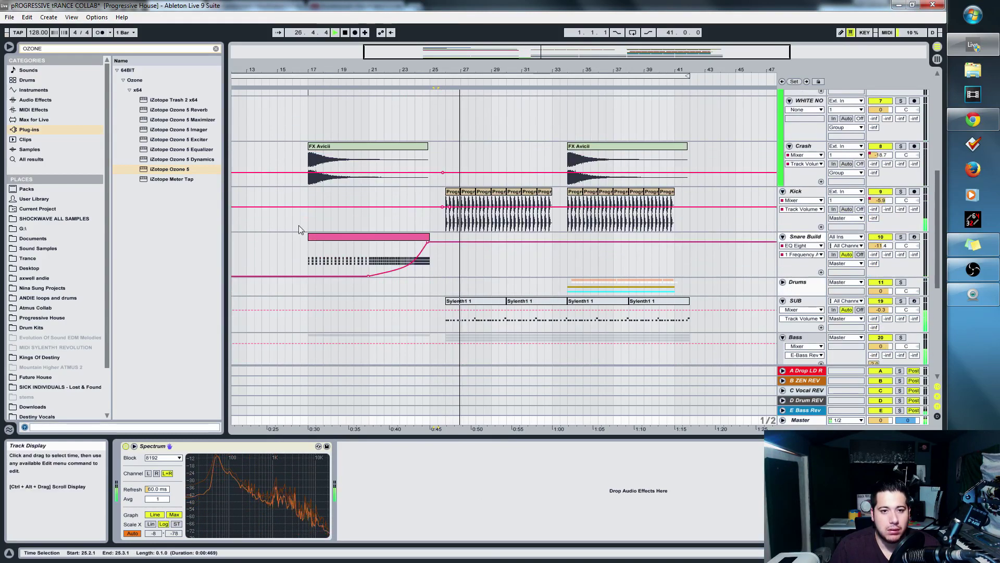
{"action": "key", "text": "space"}
{"action": "left_click", "coordinate": [312, 194]}
{"action": "key", "text": "space"}
{"action": "left_click_drag", "start_coordinate": [453, 71], "coordinate": [591, 74]}
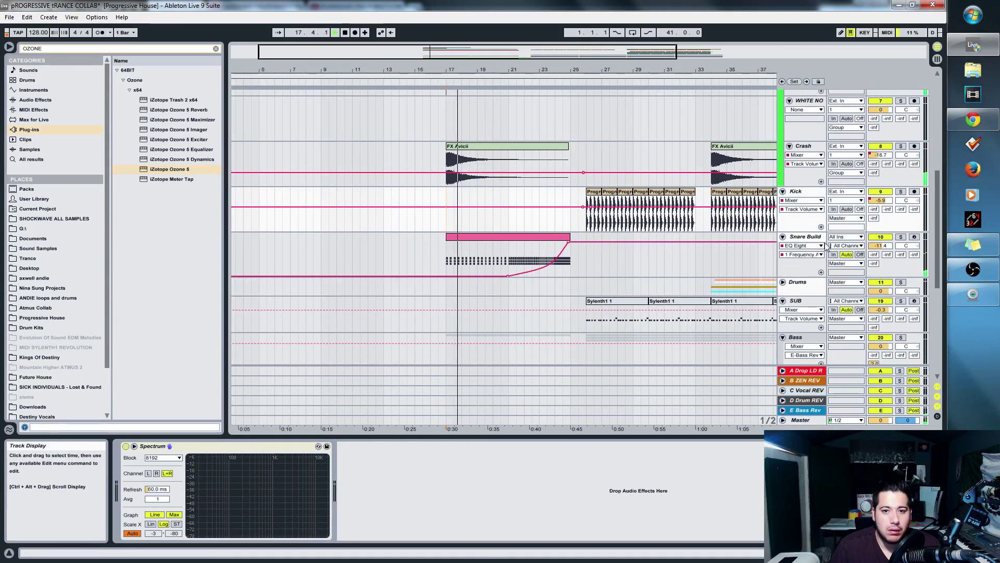
- Search the audio effects for EQ, add a second EQ Eight to the Snare Build track and make its filter 1 a low cut
{"action": "left_click", "coordinate": [437, 263]}
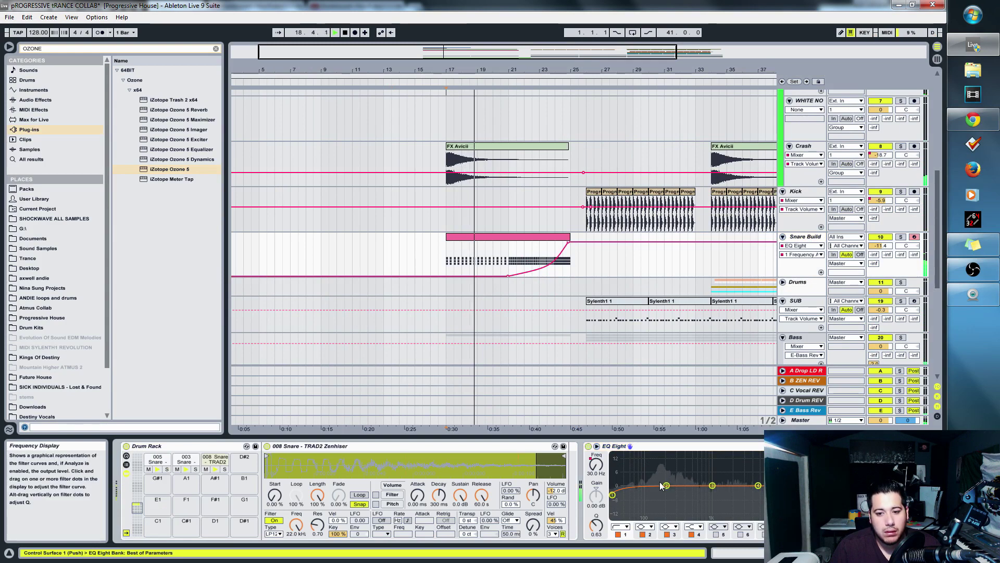
{"action": "left_click", "coordinate": [35, 100]}
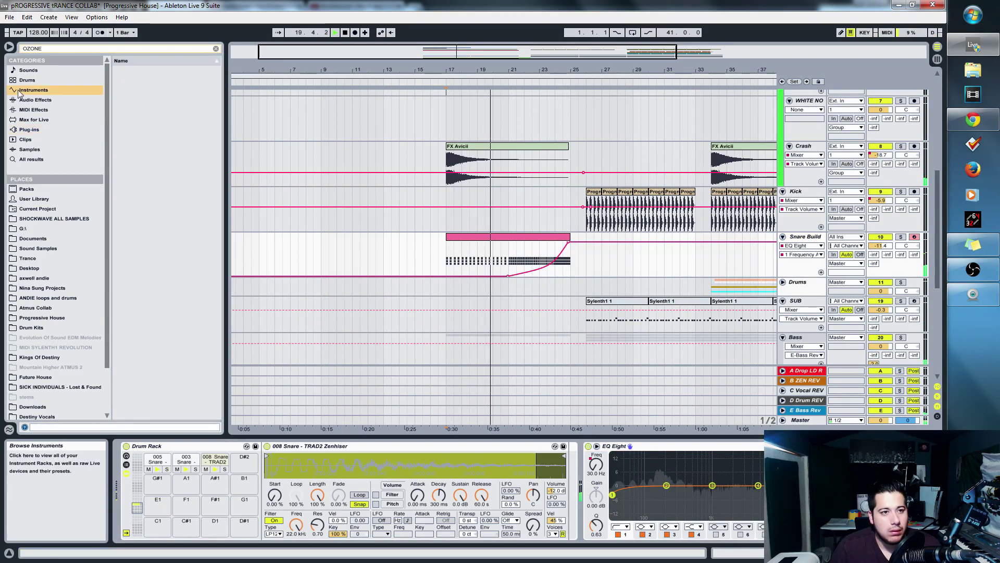
{"action": "left_click", "coordinate": [216, 48]}
{"action": "type", "text": "EQ"}
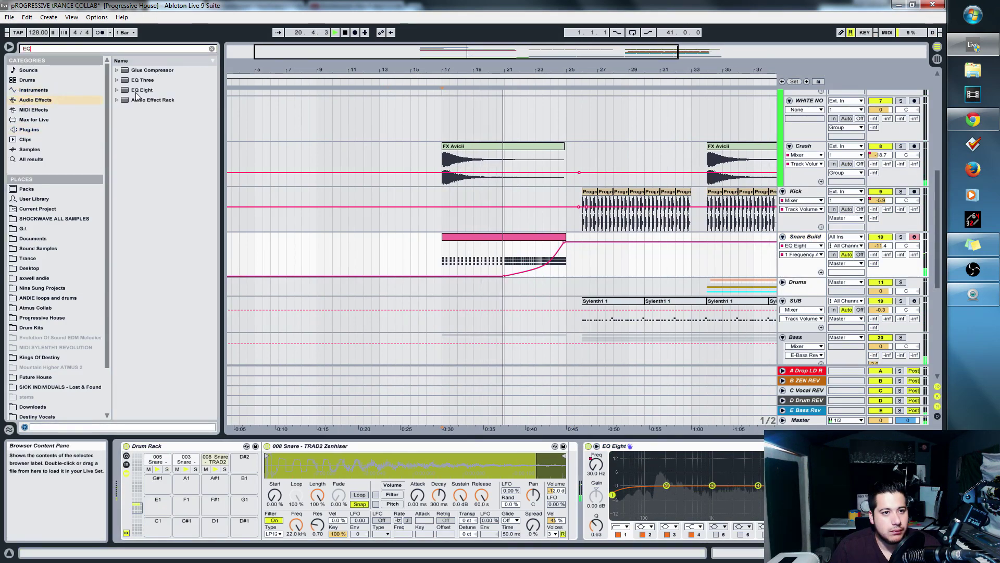
{"action": "left_click", "coordinate": [142, 90]}
{"action": "left_click_drag", "start_coordinate": [142, 89], "coordinate": [767, 475]}
{"action": "left_click", "coordinate": [724, 526]}
{"action": "left_click", "coordinate": [726, 472]}
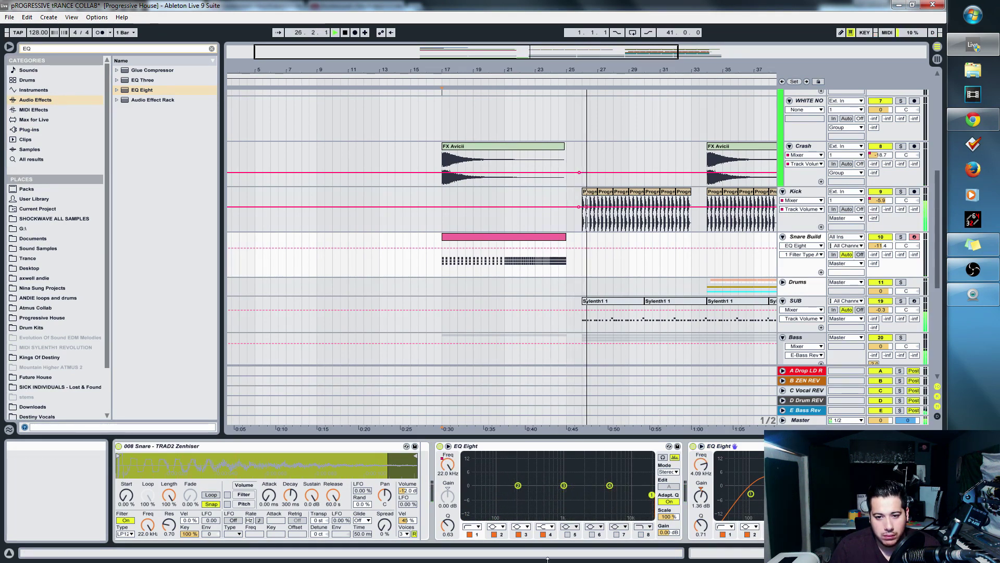
- Collapse the Trance folder in Sound Samples, expand the FX folder and widen the browser so the full pack names fit
{"action": "scroll", "coordinate": [576, 302], "scroll_direction": "up", "scroll_amount": 5}
{"action": "scroll", "coordinate": [576, 302], "scroll_direction": "down", "scroll_amount": 3}
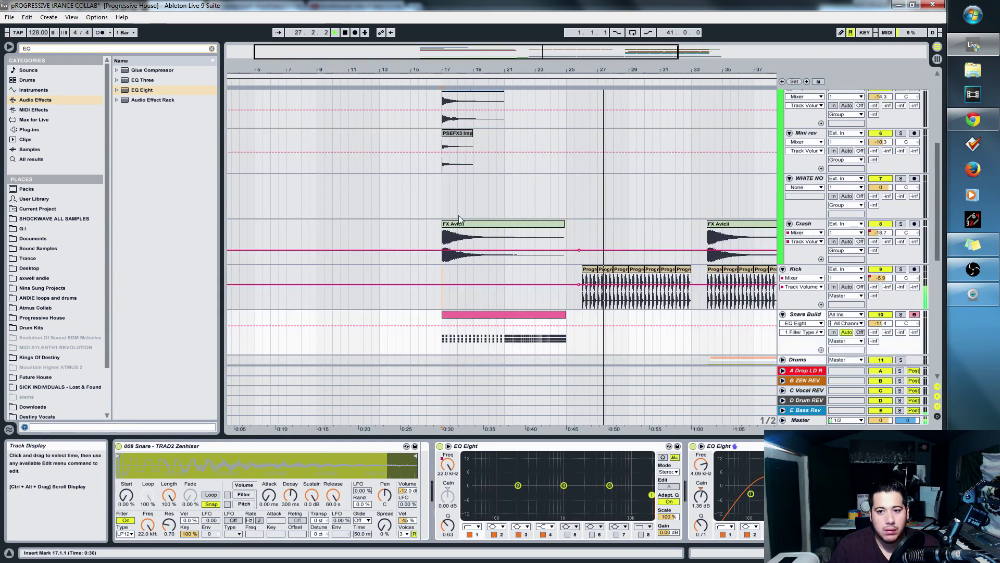
{"action": "left_click", "coordinate": [48, 247]}
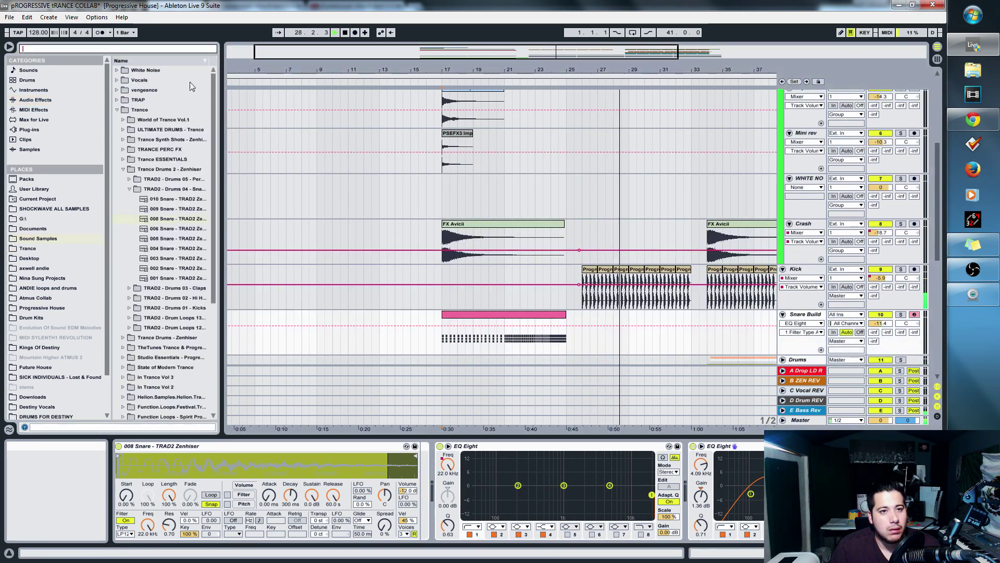
{"action": "left_click", "coordinate": [123, 169]}
{"action": "left_click", "coordinate": [117, 110]}
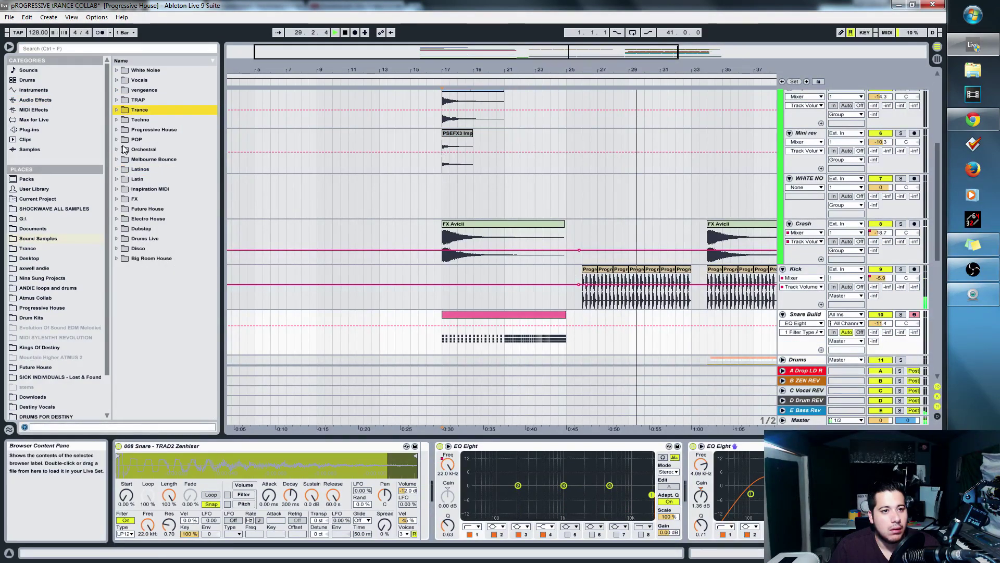
{"action": "left_click", "coordinate": [125, 199]}
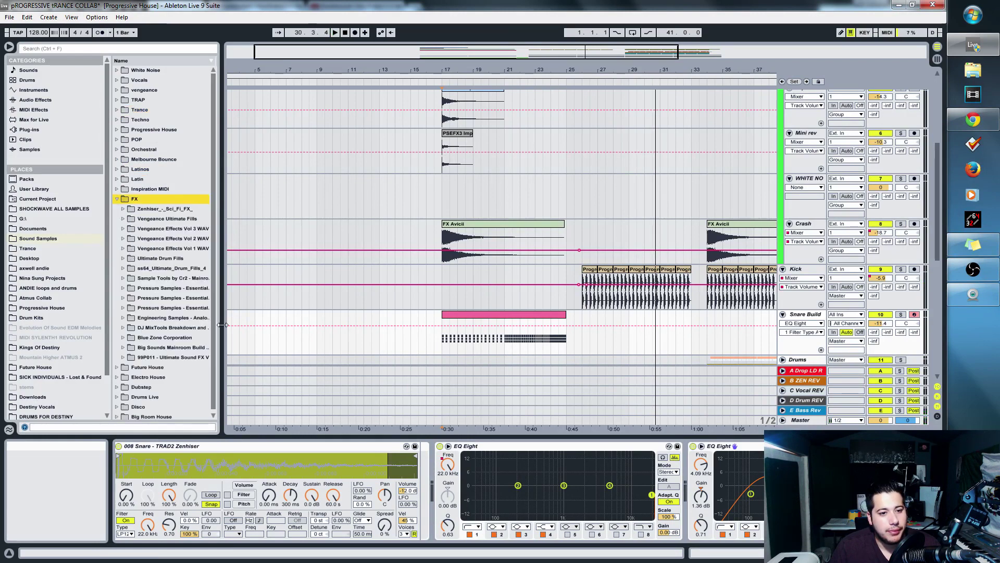
{"action": "left_click_drag", "start_coordinate": [220, 324], "coordinate": [270, 330]}
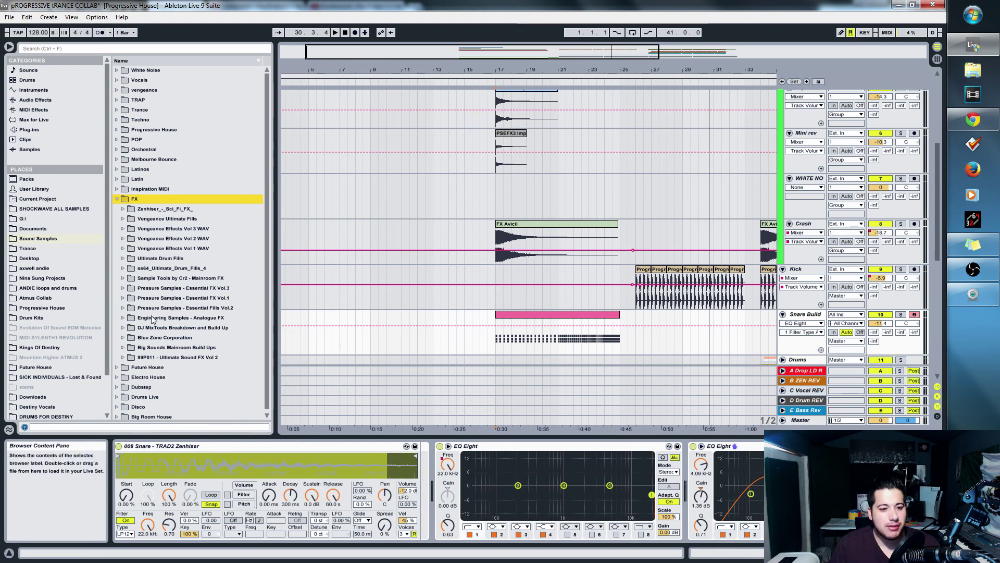
- Look through the Big Sounds Mainroom Build Ups pack and the other FX packs for riser samples
{"action": "left_click", "coordinate": [124, 347]}
{"action": "scroll", "coordinate": [125, 353], "scroll_direction": "down", "scroll_amount": 3}
{"action": "scroll", "coordinate": [122, 305], "scroll_direction": "down", "scroll_amount": 2}
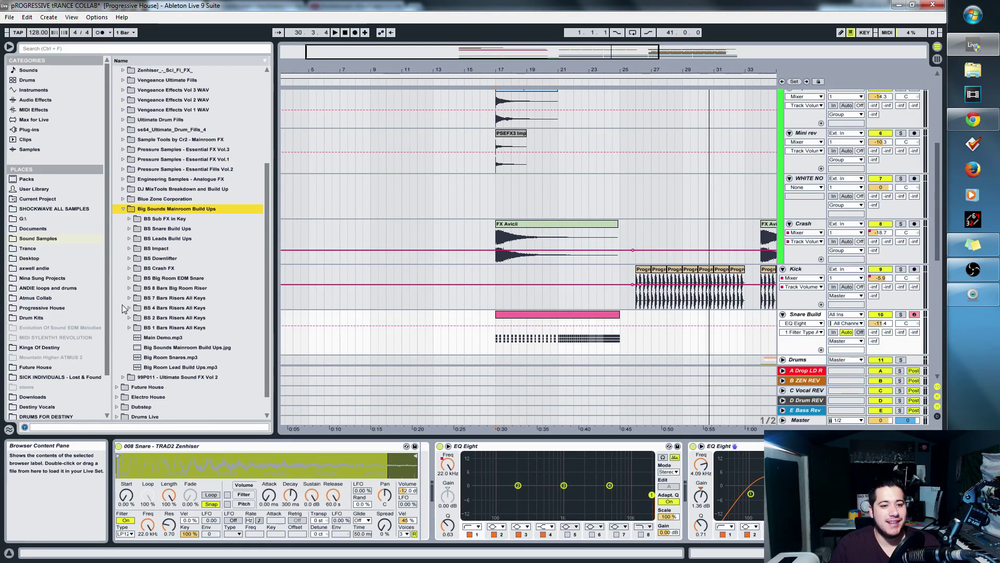
{"action": "scroll", "coordinate": [130, 329], "scroll_direction": "up", "scroll_amount": 2}
{"action": "left_click", "coordinate": [124, 268]}
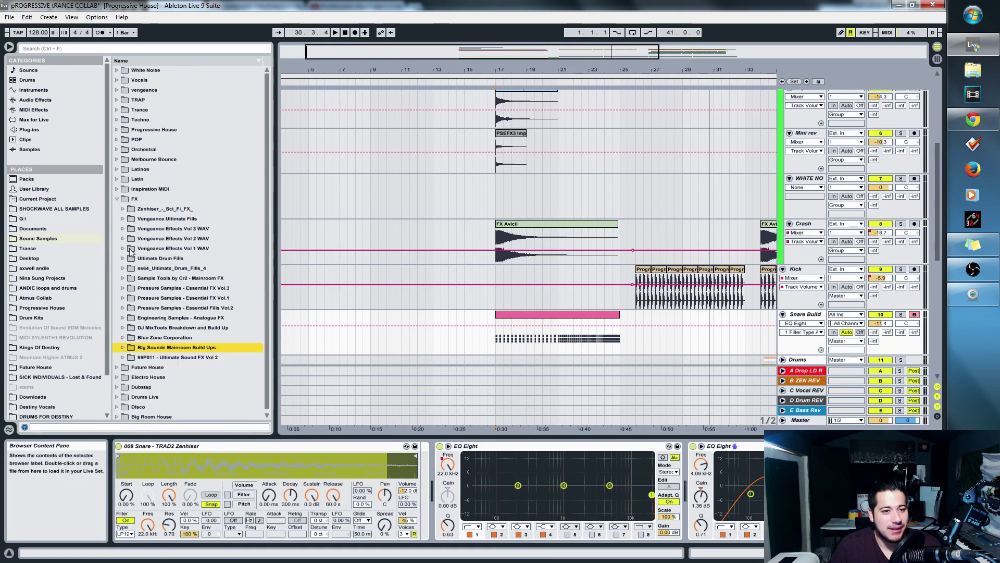
{"action": "left_click", "coordinate": [124, 227]}
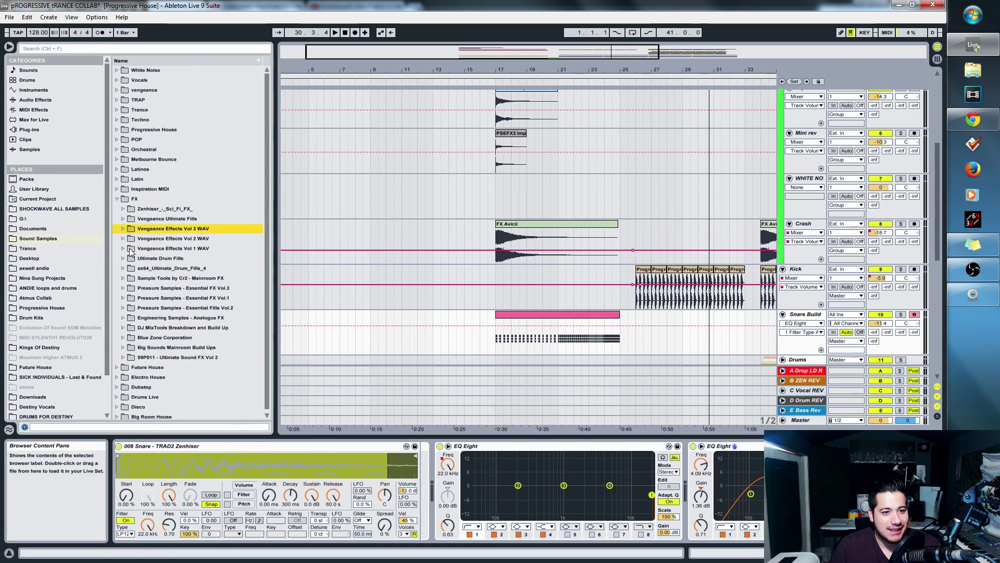
{"action": "scroll", "coordinate": [130, 251], "scroll_direction": "down", "scroll_amount": 1}
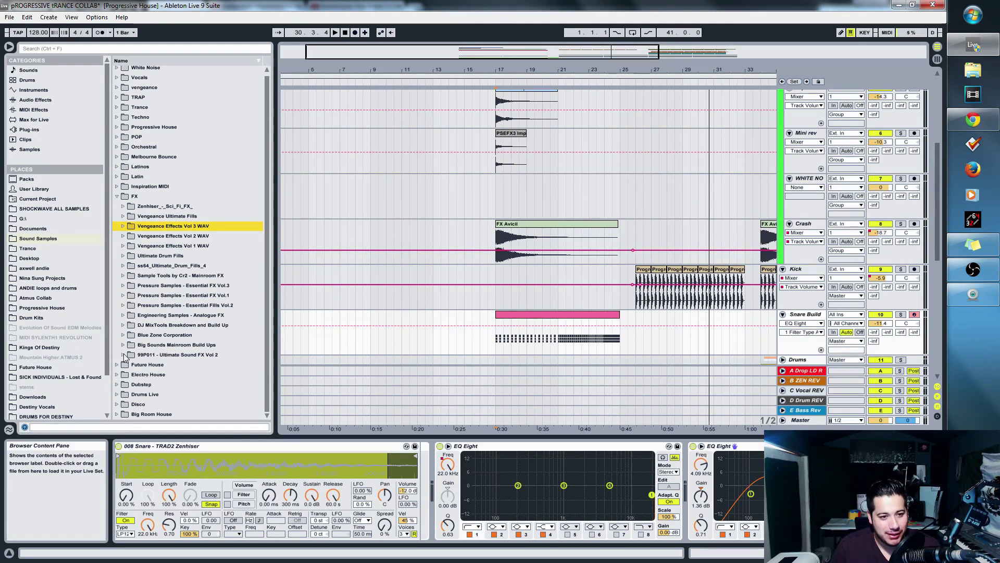
- Place PSEFX3 Uplifter 38 from Pressure Samples Essential FX Vol.3 on the white noise track, running from bar 23 to bar 25
{"action": "left_click", "coordinate": [124, 285]}
{"action": "left_click", "coordinate": [129, 296]}
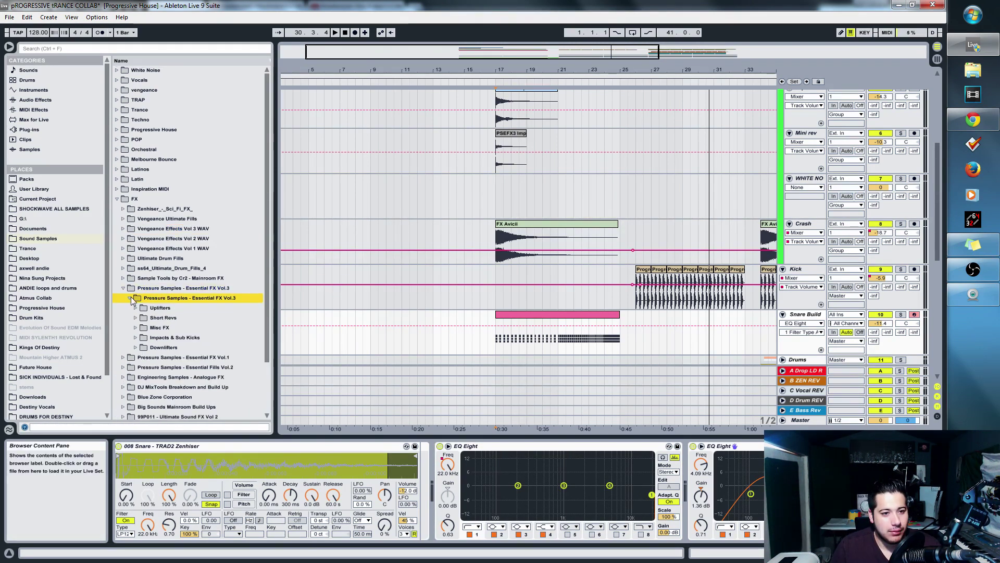
{"action": "left_click", "coordinate": [135, 307]}
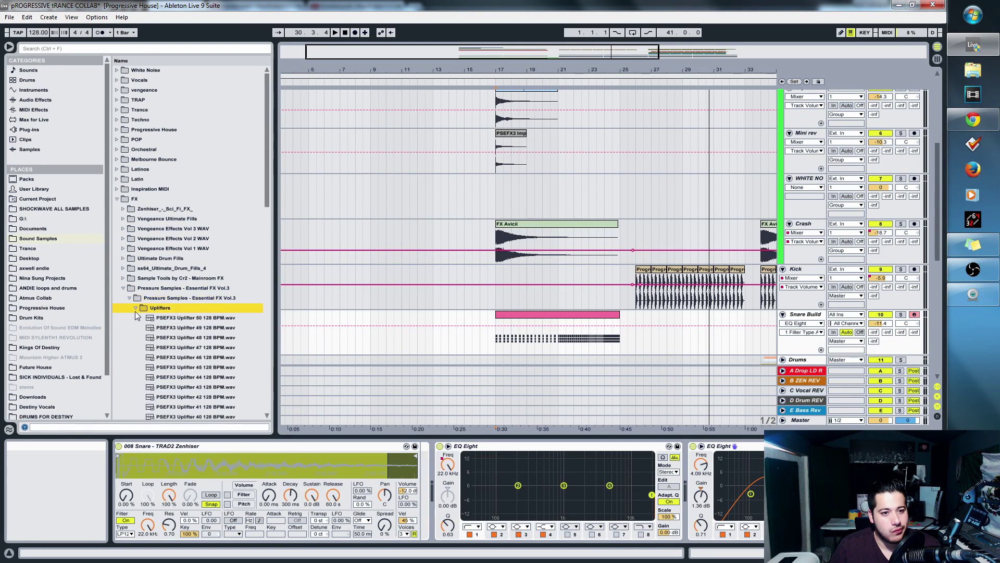
{"action": "left_click", "coordinate": [194, 360]}
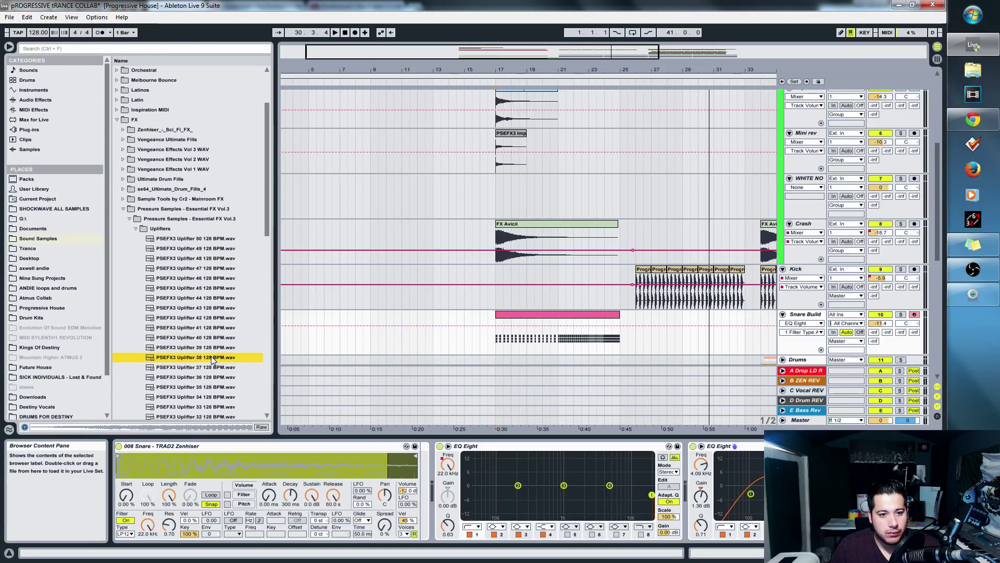
{"action": "left_click_drag", "start_coordinate": [211, 360], "coordinate": [583, 195]}
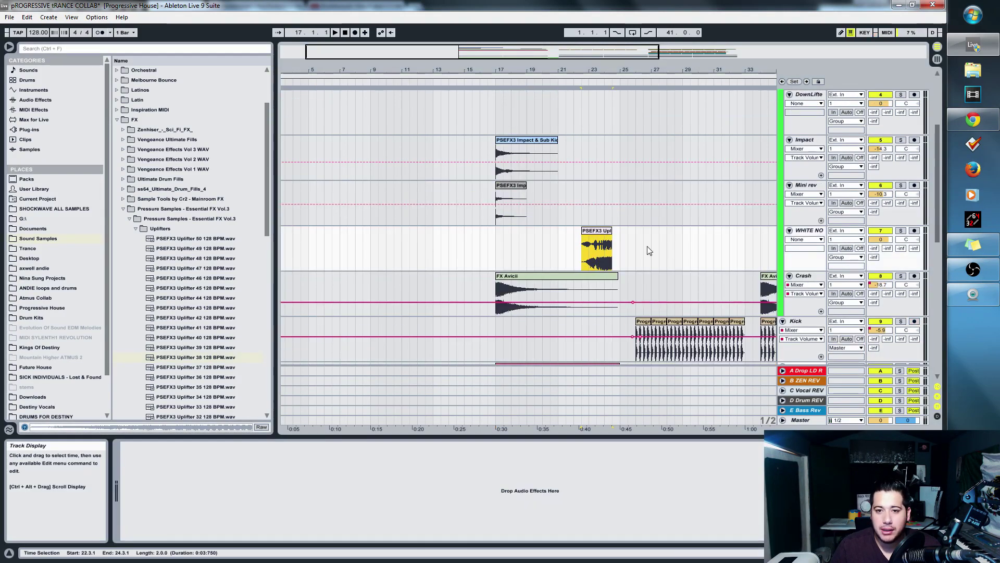
{"action": "left_click_drag", "start_coordinate": [608, 231], "coordinate": [616, 231]}
- Play the transition into the drop and lower the white noise track's volume to -12.8 dB
{"action": "left_click_drag", "start_coordinate": [881, 239], "coordinate": [882, 264]}
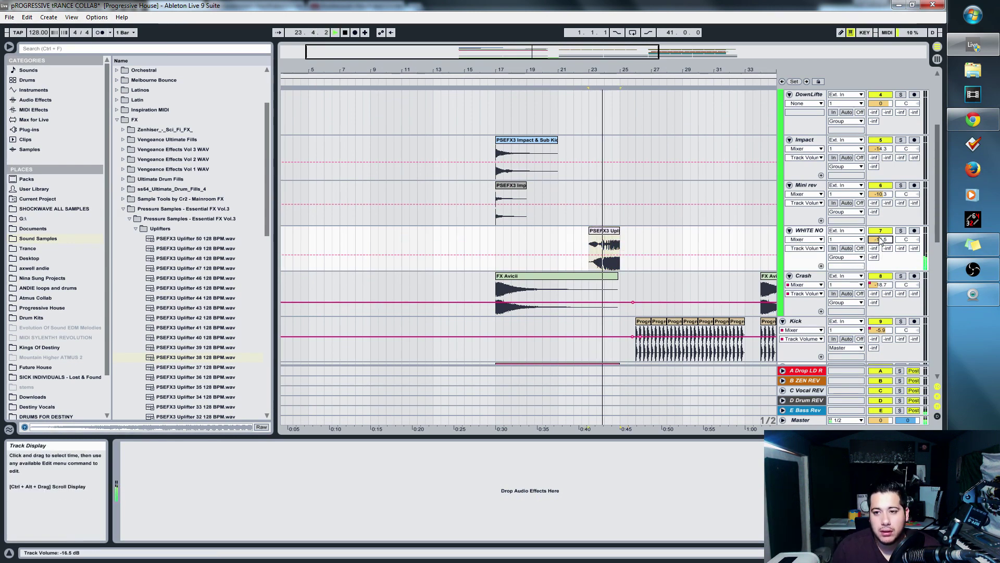
{"action": "left_click_drag", "start_coordinate": [883, 239], "coordinate": [880, 236]}
{"action": "left_click_drag", "start_coordinate": [496, 53], "coordinate": [528, 51]}
{"action": "scroll", "coordinate": [565, 182], "scroll_direction": "down", "scroll_amount": 1}
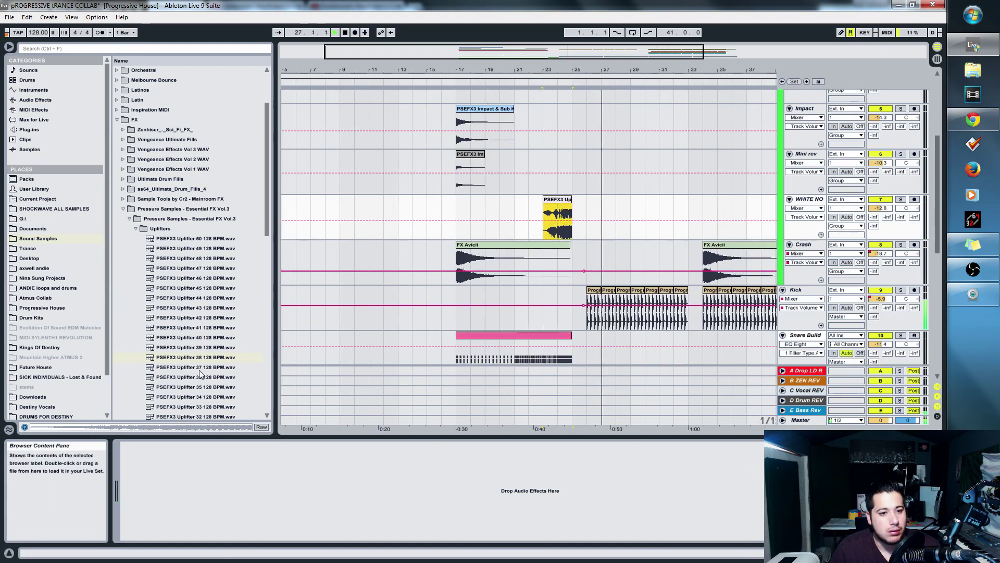
- Add the PSEFX3 Uplifter 37 sample to the Mini rev track from bar 21 to bar 25
{"action": "left_click", "coordinate": [203, 367]}
{"action": "left_click_drag", "start_coordinate": [206, 370], "coordinate": [508, 169]}
{"action": "scroll", "coordinate": [533, 249], "scroll_direction": "up", "scroll_amount": 2}
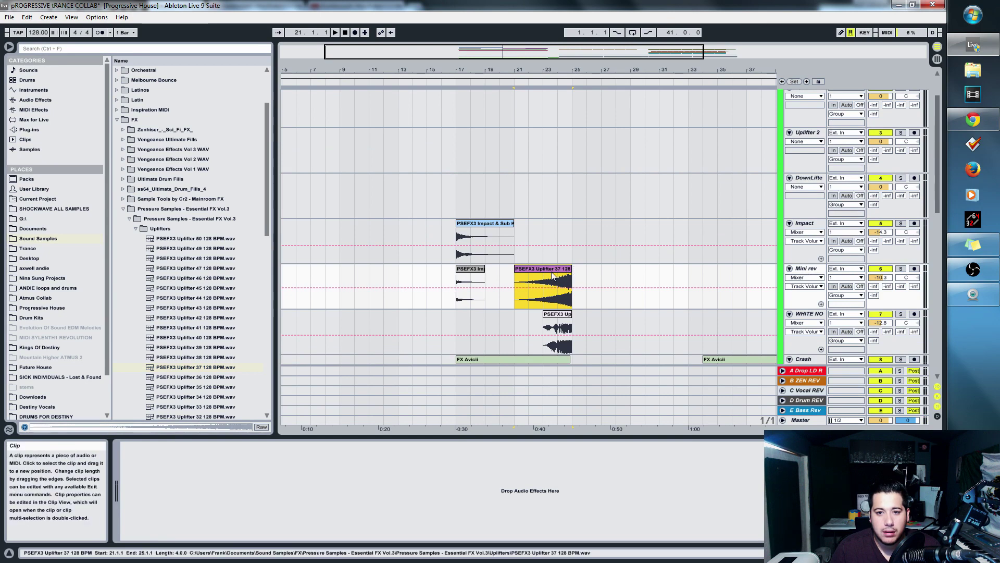
- Move the Uplifter 37 clip to the Uplifter 2 track and the Uplifter 38 clip to Uplifter 1, and lower Uplifter 2 to -7.9 dB
{"action": "left_click", "coordinate": [806, 272]}
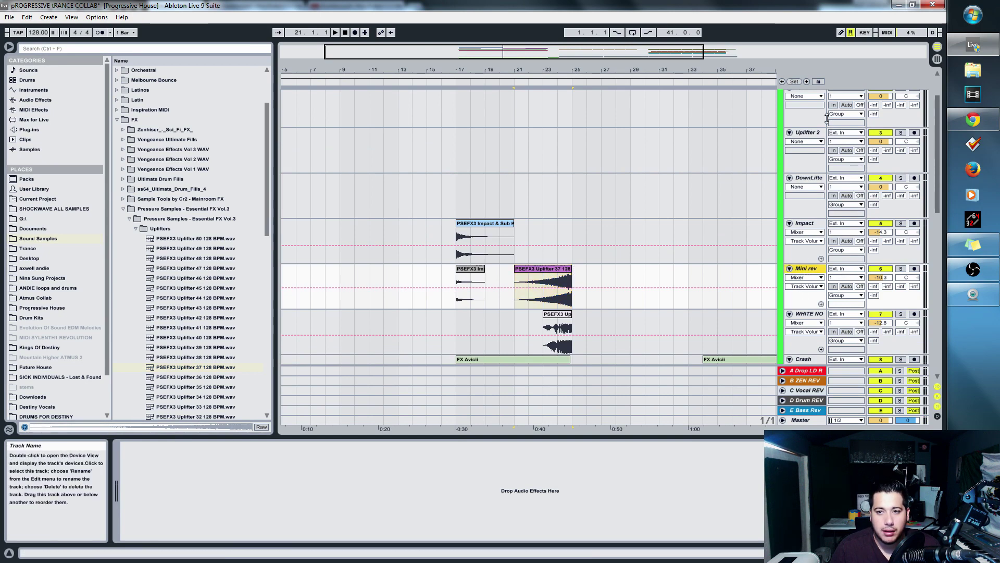
{"action": "left_click_drag", "start_coordinate": [557, 279], "coordinate": [557, 143]}
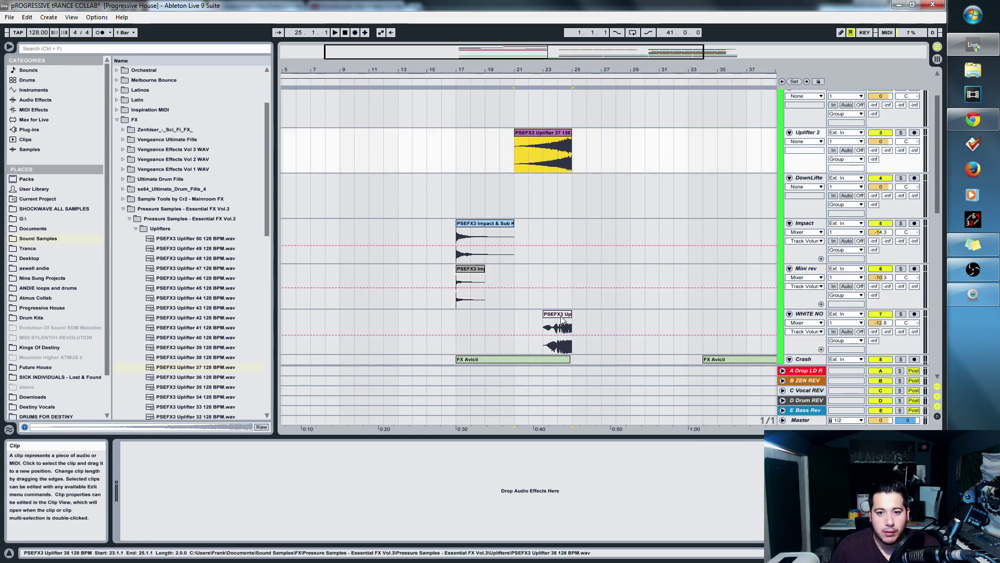
{"action": "left_click_drag", "start_coordinate": [563, 319], "coordinate": [563, 92]}
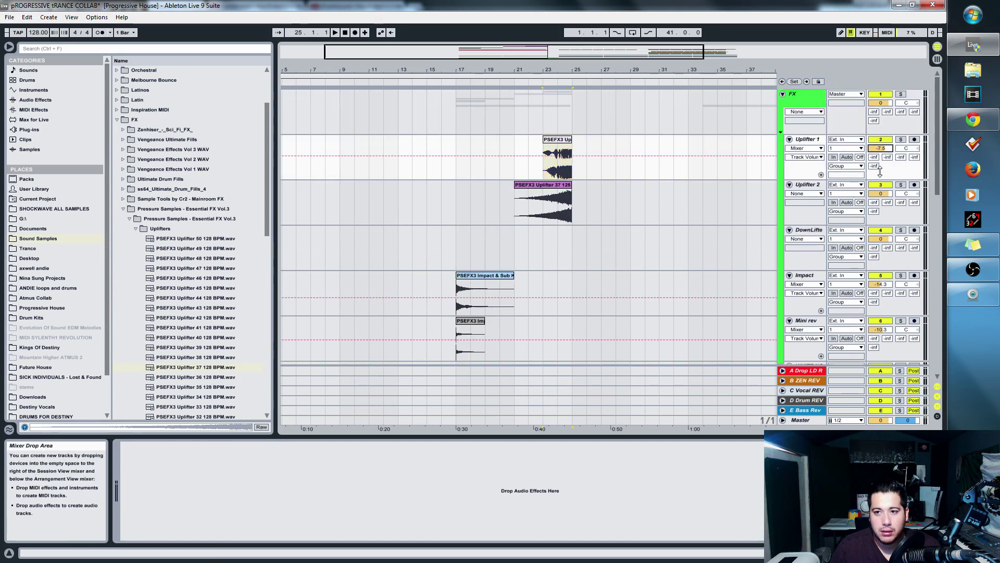
{"action": "left_click_drag", "start_coordinate": [881, 193], "coordinate": [881, 213]}
- Rename the Mini rev track to Impact 2
{"action": "scroll", "coordinate": [833, 234], "scroll_direction": "down", "scroll_amount": 2}
{"action": "left_click", "coordinate": [800, 271]}
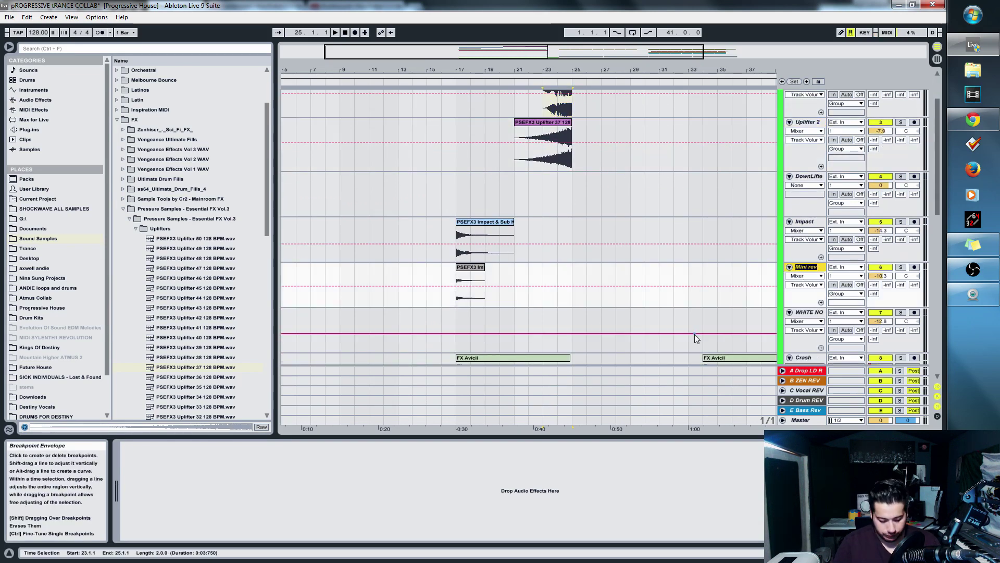
{"action": "type", "text": "Impact 2"}
{"action": "key", "text": "Return"}
- Play the transition repeatedly and lower Uplifter 1's volume to -17.8 dB and Uplifter 2's to -23.2 dB
{"action": "key", "text": "space"}
{"action": "scroll", "coordinate": [573, 172], "scroll_direction": "up", "scroll_amount": 1}
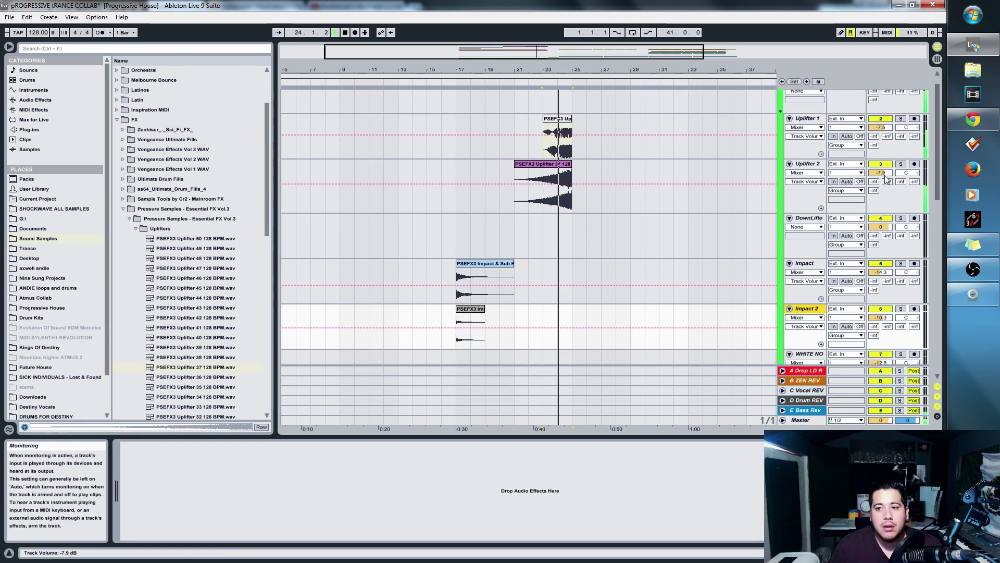
{"action": "left_click_drag", "start_coordinate": [880, 172], "coordinate": [880, 199]}
{"action": "left_click_drag", "start_coordinate": [880, 127], "coordinate": [880, 186]}
{"action": "left_click", "coordinate": [886, 136]}
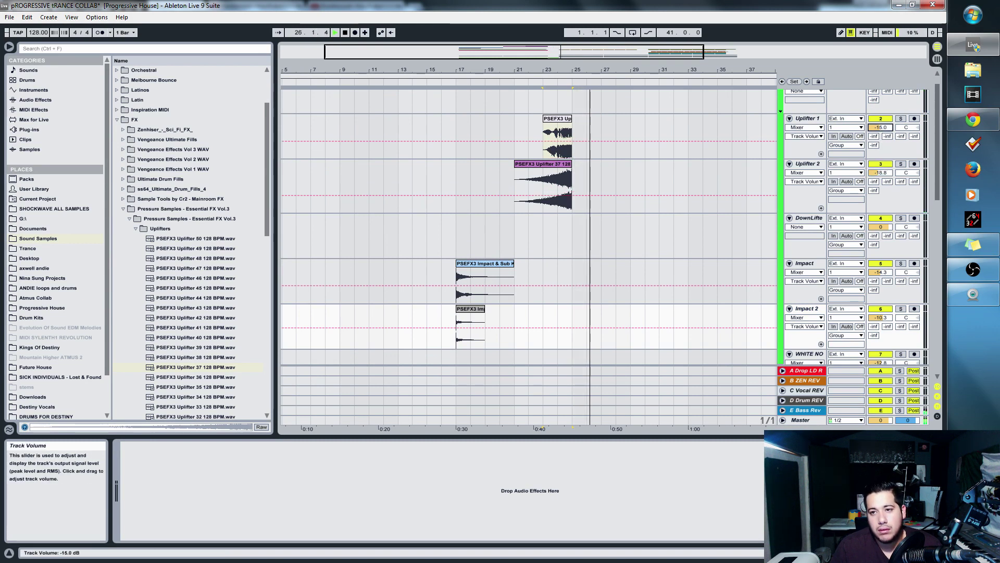
{"action": "left_click_drag", "start_coordinate": [880, 127], "coordinate": [881, 132]}
{"action": "key", "text": "space"}
{"action": "key", "text": "space"}
{"action": "left_click", "coordinate": [561, 133]}
{"action": "key", "text": "space"}
{"action": "left_click_drag", "start_coordinate": [880, 127], "coordinate": [880, 130]}
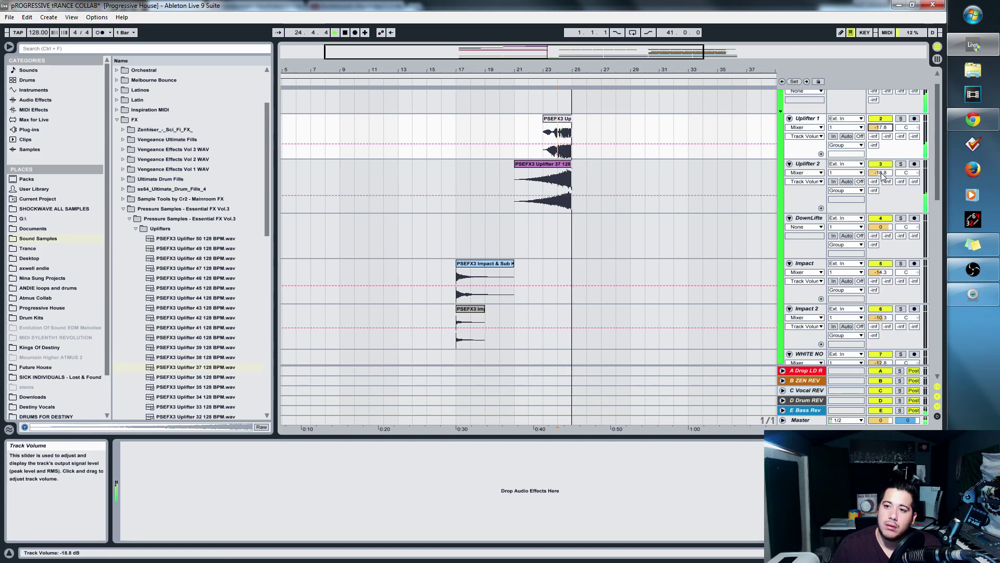
{"action": "left_click_drag", "start_coordinate": [882, 173], "coordinate": [881, 185]}
- Place the 8 Bar Up.wav sample from the White Noise folder on the white noise track from bar 17 to bar 25
{"action": "left_click_drag", "start_coordinate": [611, 56], "coordinate": [612, 47]}
{"action": "scroll", "coordinate": [612, 294], "scroll_direction": "down", "scroll_amount": 2}
{"action": "scroll", "coordinate": [419, 274], "scroll_direction": "down", "scroll_amount": 5}
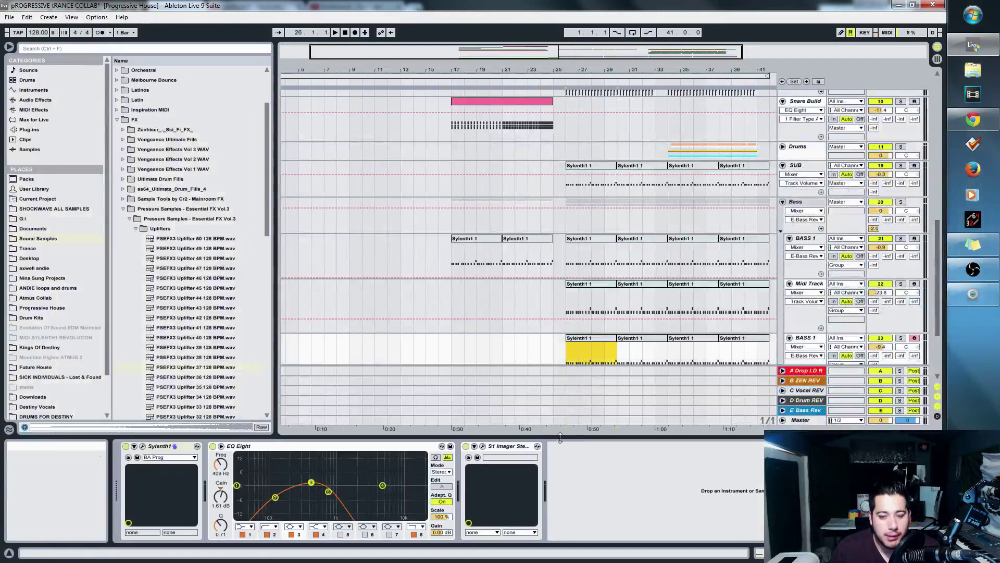
{"action": "scroll", "coordinate": [365, 362], "scroll_direction": "up", "scroll_amount": 1}
{"action": "scroll", "coordinate": [250, 322], "scroll_direction": "up", "scroll_amount": 2}
{"action": "scroll", "coordinate": [178, 377], "scroll_direction": "down", "scroll_amount": 5}
{"action": "left_click", "coordinate": [123, 110]}
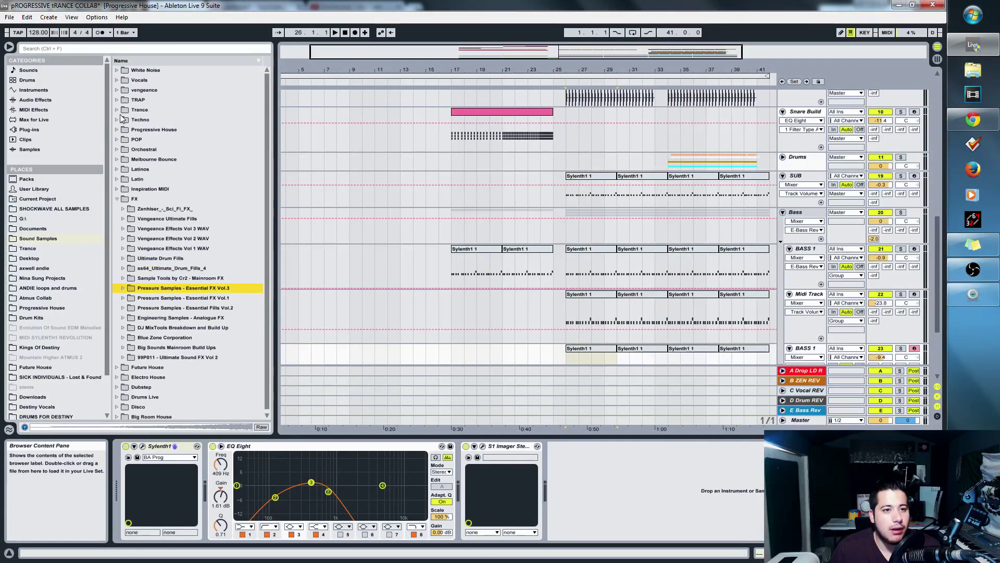
{"action": "left_click", "coordinate": [125, 199]}
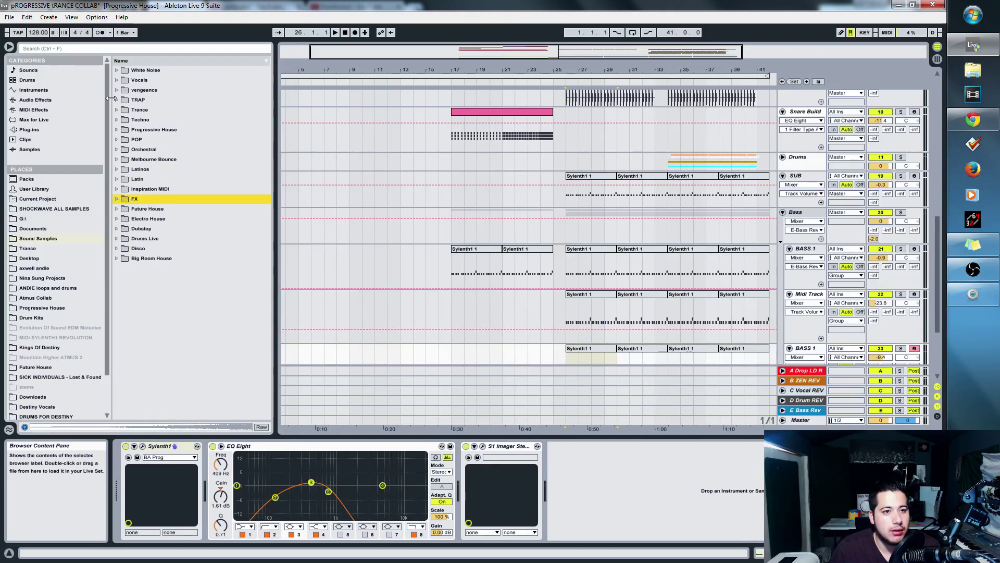
{"action": "left_click", "coordinate": [137, 70]}
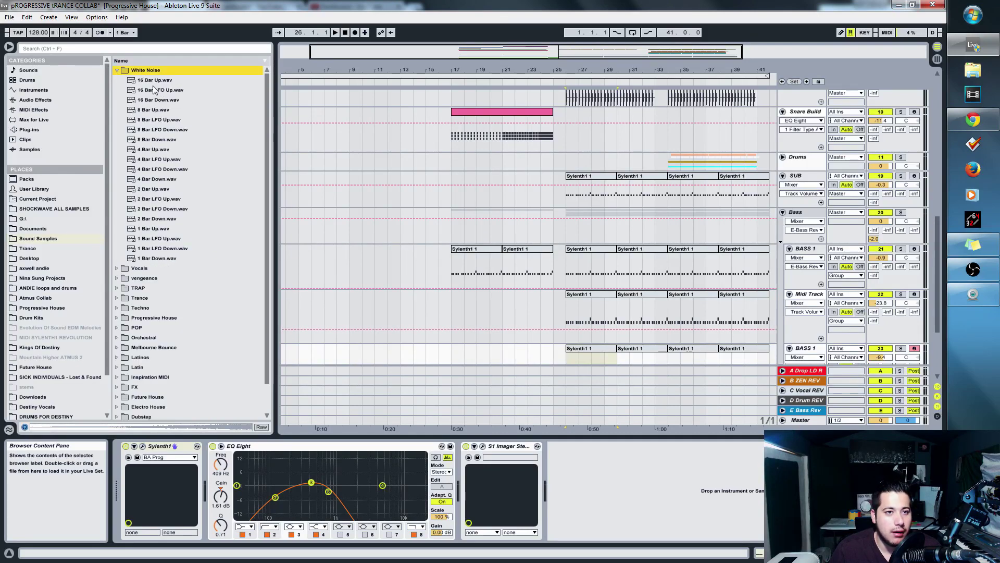
{"action": "left_click_drag", "start_coordinate": [154, 80], "coordinate": [448, 52]}
{"action": "left_click_drag", "start_coordinate": [153, 110], "coordinate": [494, 192]}
- Play the build-up with the new white noise sweep and raise the white noise track's volume to -10.9 dB
{"action": "scroll", "coordinate": [493, 187], "scroll_direction": "up", "scroll_amount": 2}
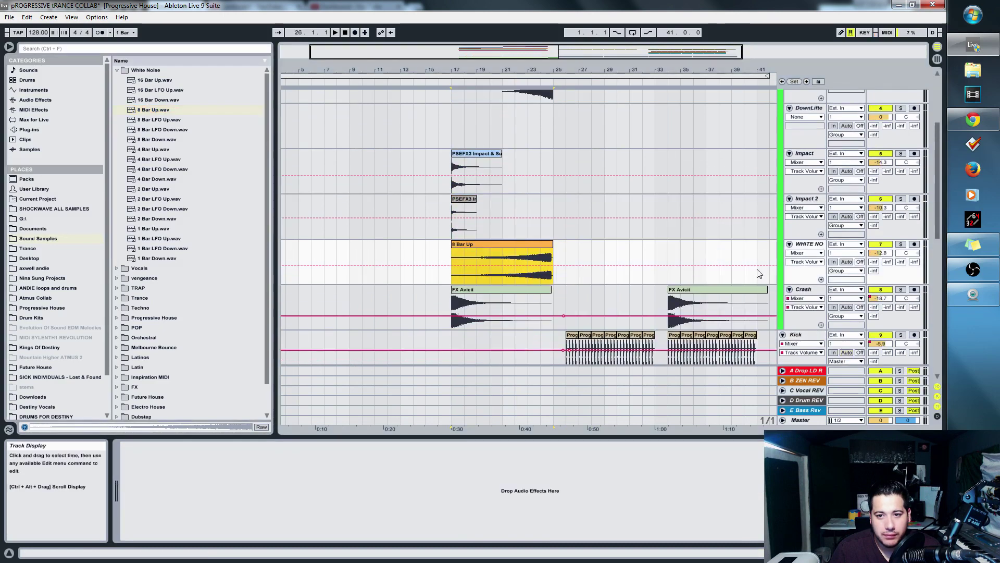
{"action": "left_click_drag", "start_coordinate": [487, 54], "coordinate": [573, 42]}
{"action": "scroll", "coordinate": [716, 192], "scroll_direction": "down", "scroll_amount": 5}
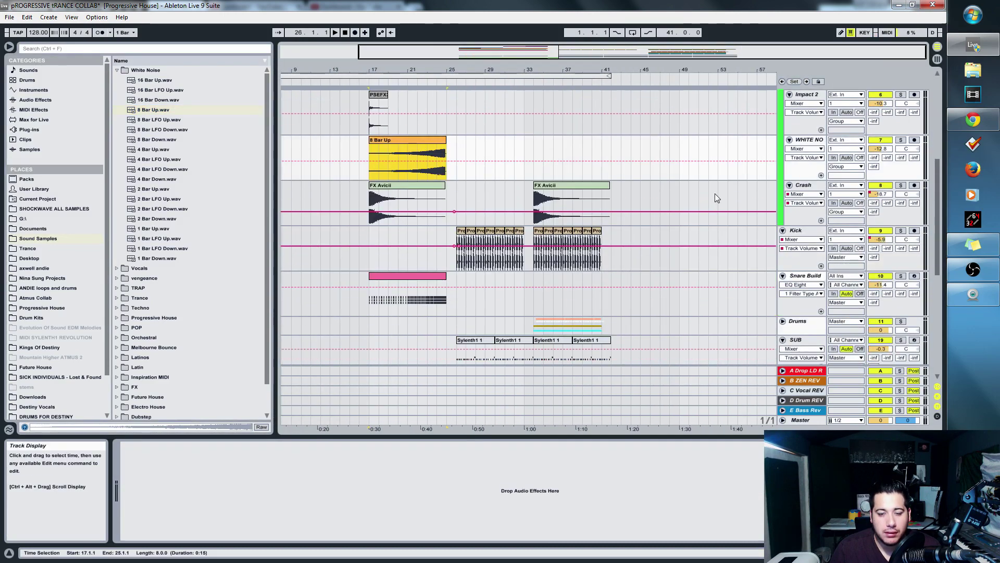
{"action": "scroll", "coordinate": [511, 203], "scroll_direction": "up", "scroll_amount": 2}
{"action": "key", "text": "space"}
{"action": "left_click_drag", "start_coordinate": [880, 192], "coordinate": [884, 184]}
{"action": "left_click", "coordinate": [900, 182]}
{"action": "left_click", "coordinate": [901, 181]}
- Turn off warping for the 8 Bar Up clip and raise the white noise track's volume to -5.4 dB
{"action": "left_click_drag", "start_coordinate": [449, 56], "coordinate": [370, 78]}
{"action": "double_click", "coordinate": [513, 182]}
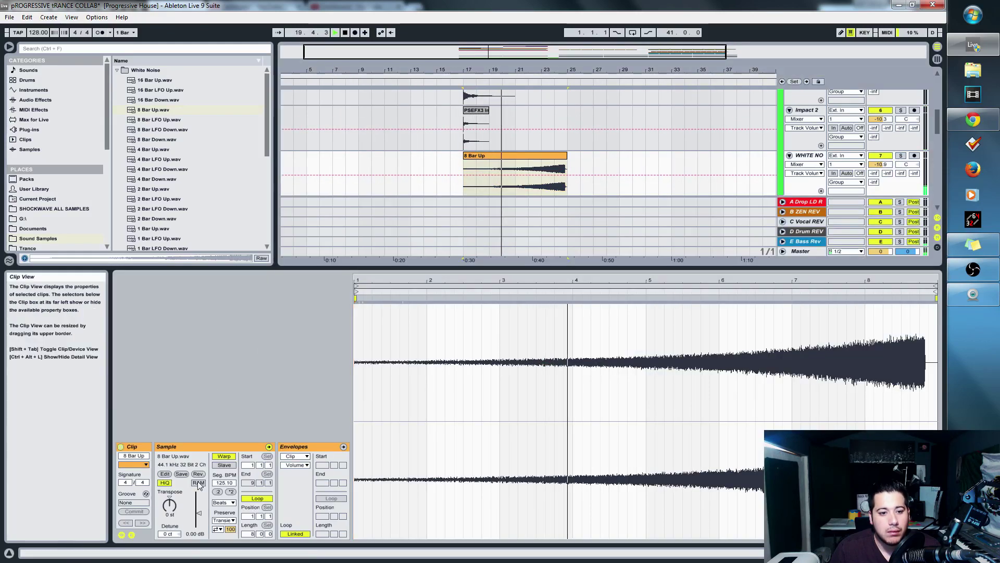
{"action": "left_click", "coordinate": [224, 456]}
{"action": "left_click_drag", "start_coordinate": [500, 55], "coordinate": [680, 186]}
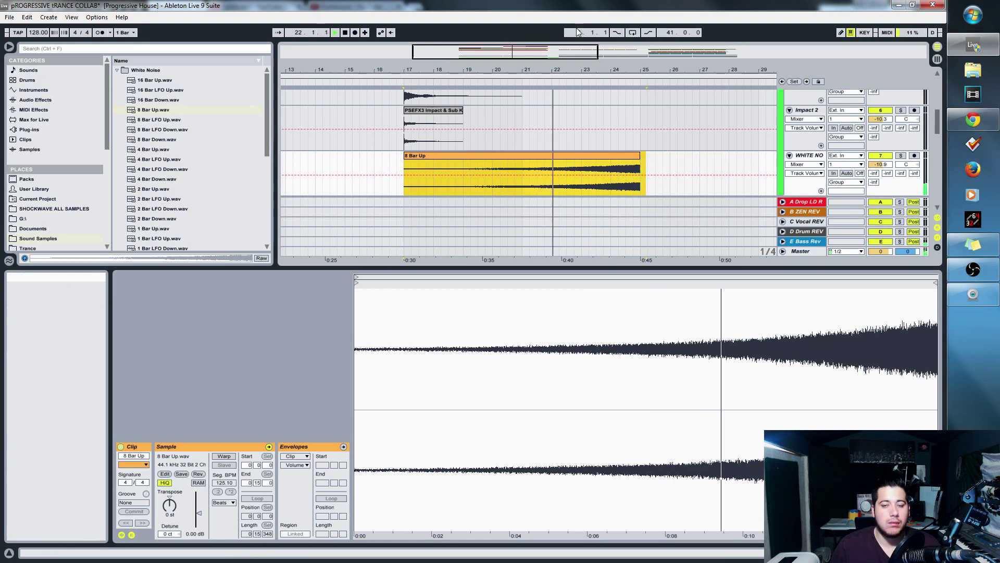
{"action": "left_click_drag", "start_coordinate": [879, 164], "coordinate": [879, 148]}
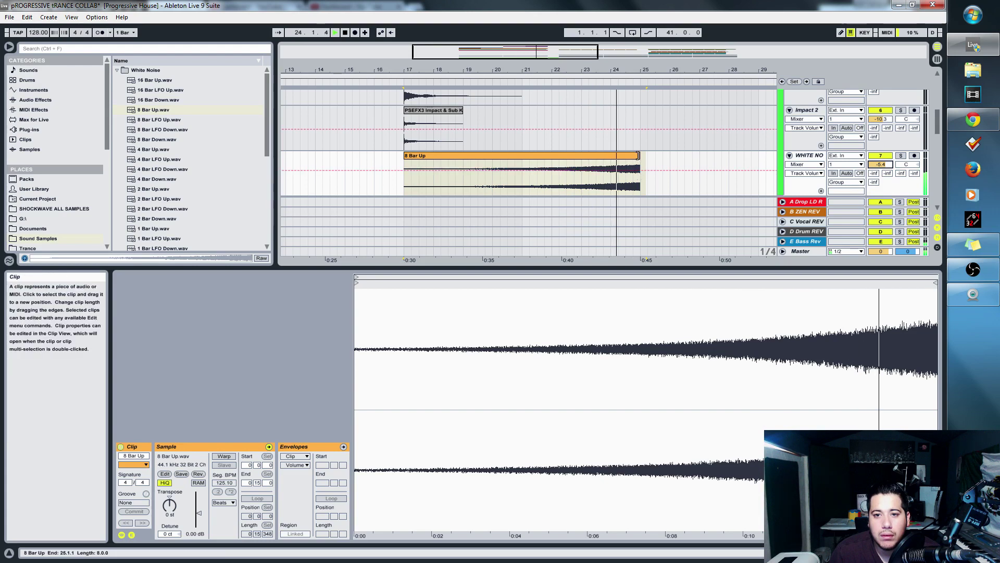
{"action": "key", "text": "ctrl+alt+l"}
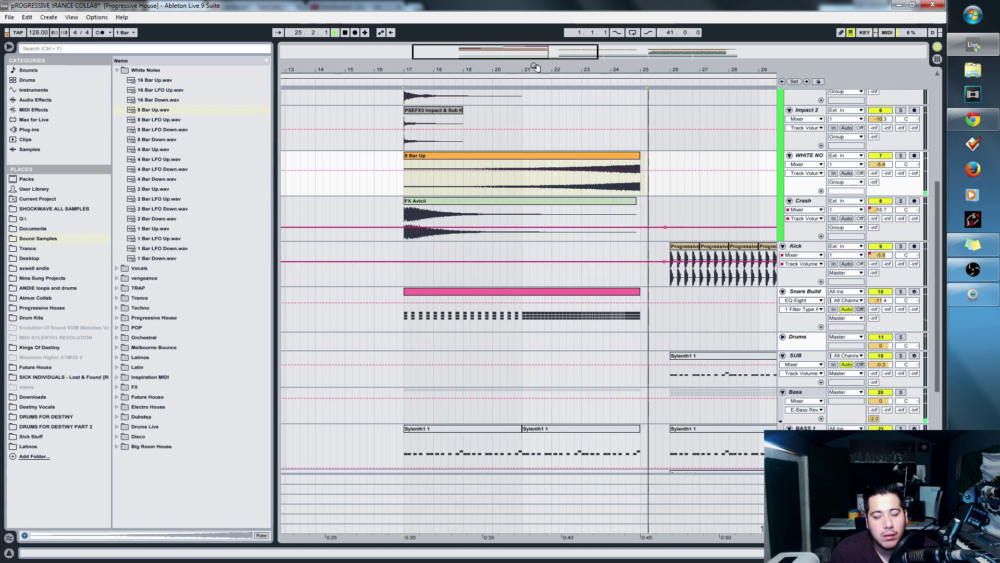
- Set the Snare Build track's volume to -7.6 dB
{"action": "left_click", "coordinate": [526, 53]}
{"action": "left_click_drag", "start_coordinate": [526, 52], "coordinate": [540, 42]}
{"action": "scroll", "coordinate": [765, 136], "scroll_direction": "up", "scroll_amount": 5}
{"action": "scroll", "coordinate": [765, 156], "scroll_direction": "down", "scroll_amount": 5}
{"action": "scroll", "coordinate": [757, 235], "scroll_direction": "up", "scroll_amount": 2}
{"action": "scroll", "coordinate": [756, 236], "scroll_direction": "up", "scroll_amount": 1}
{"action": "mouse_move", "coordinate": [882, 416]}
{"action": "left_mouse_down"}
{"action": "mouse_move", "coordinate": [882, 401]}
{"action": "mouse_move", "coordinate": [881, 422]}
{"action": "left_mouse_up"}
- Play the build-up from bar 17 and look over the Snare Build track's device chain
{"action": "left_click", "coordinate": [367, 371]}
{"action": "key", "text": "space"}
{"action": "key", "text": "space"}
{"action": "double_click", "coordinate": [810, 405]}
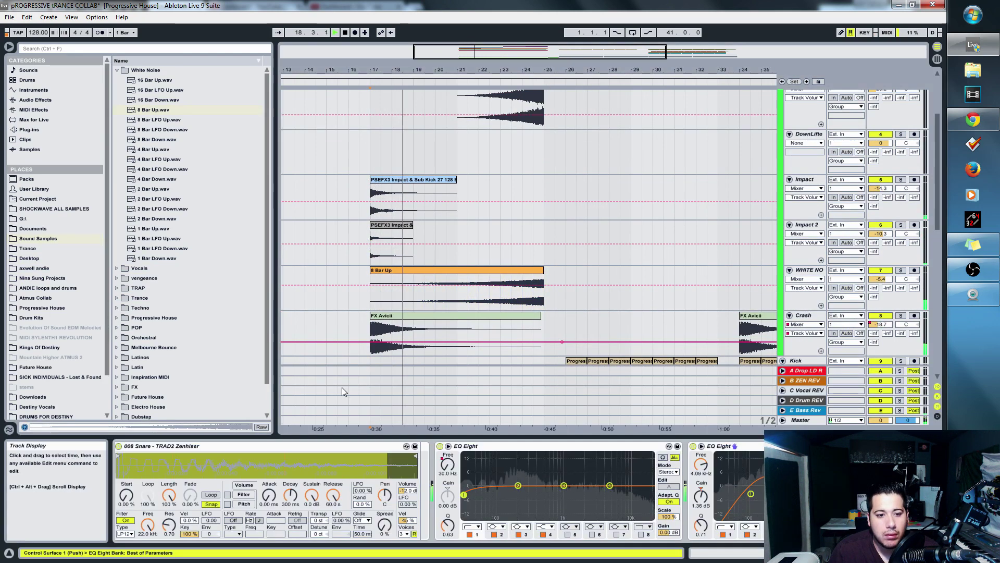
{"action": "left_click_drag", "start_coordinate": [514, 438], "coordinate": [465, 559]}
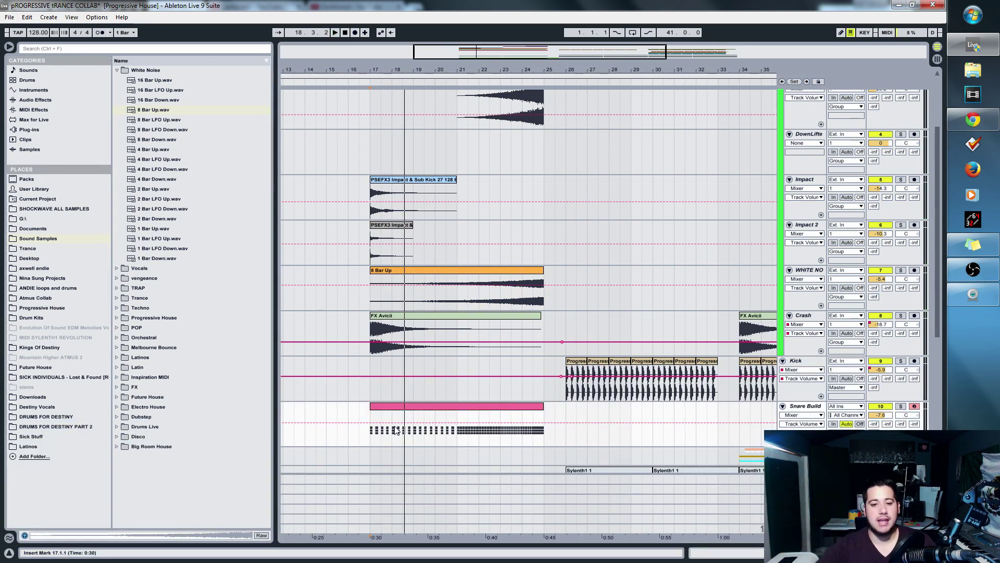
- Insert a new return track after E Bass Rev and rename it fx verb
{"action": "scroll", "coordinate": [433, 122], "scroll_direction": "up", "scroll_amount": 3}
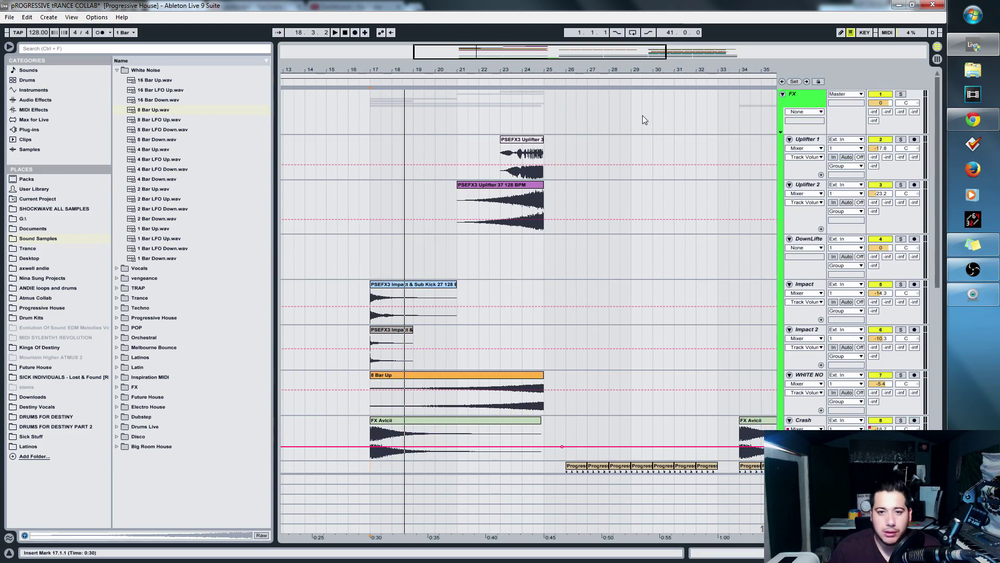
{"action": "key", "text": "Tab"}
{"action": "left_click", "coordinate": [849, 56]}
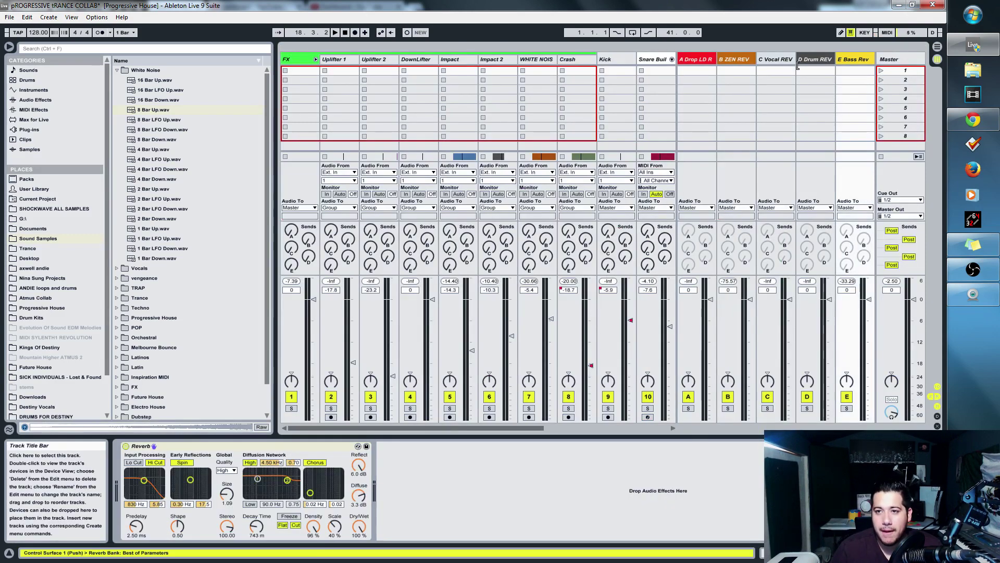
{"action": "right_click", "coordinate": [843, 61]}
{"action": "left_click", "coordinate": [781, 117]}
{"action": "key", "text": "ctrl+alt+t"}
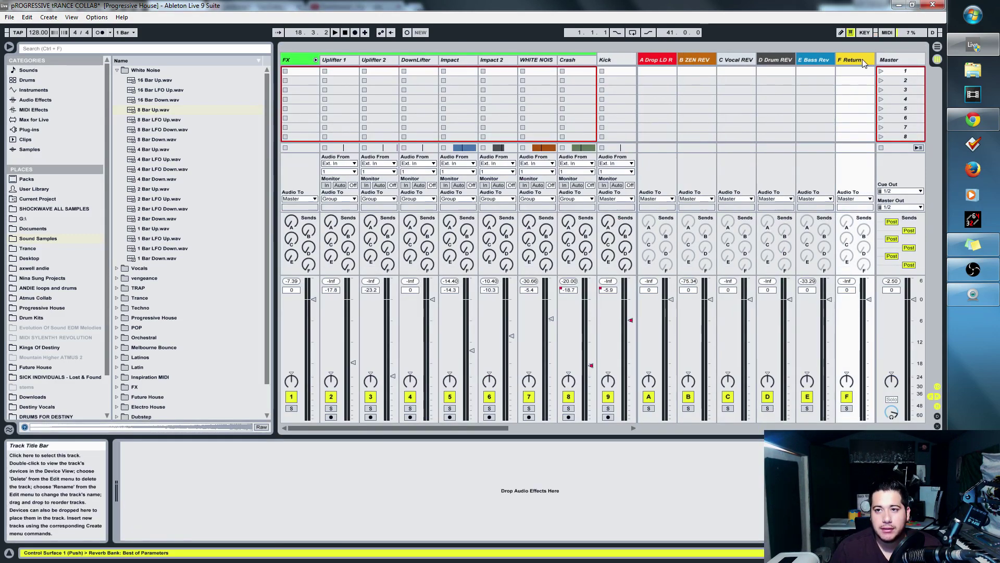
{"action": "key", "text": "ctrl+r"}
{"action": "type", "text": "fx"}
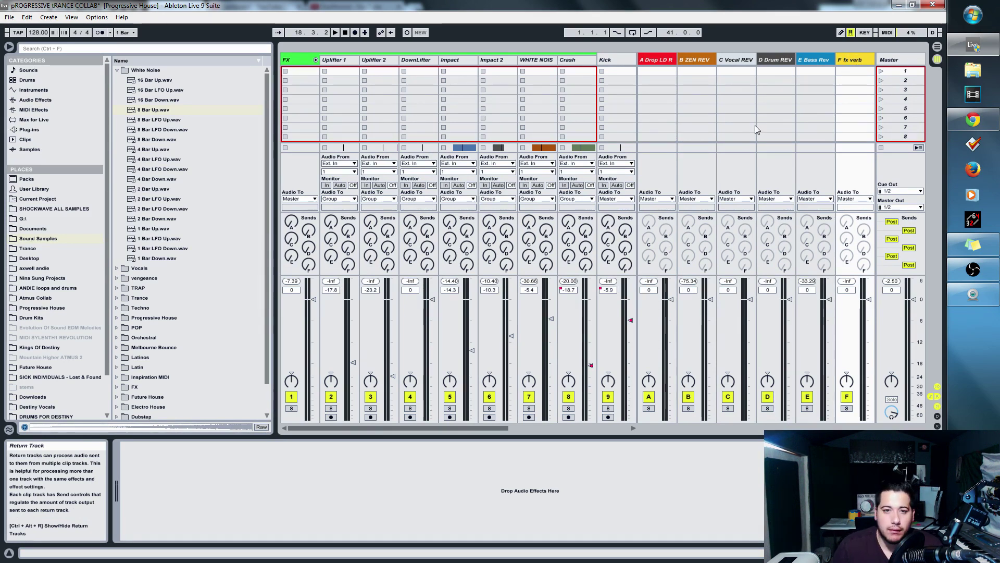
- Paste the Reverb from the E Bass Rev return onto fx verb, and set its decay time to 1.47 s and size to 84.59
{"action": "left_click", "coordinate": [811, 59]}
{"action": "left_click", "coordinate": [784, 59]}
{"action": "left_click", "coordinate": [806, 62]}
{"action": "left_click", "coordinate": [268, 446]}
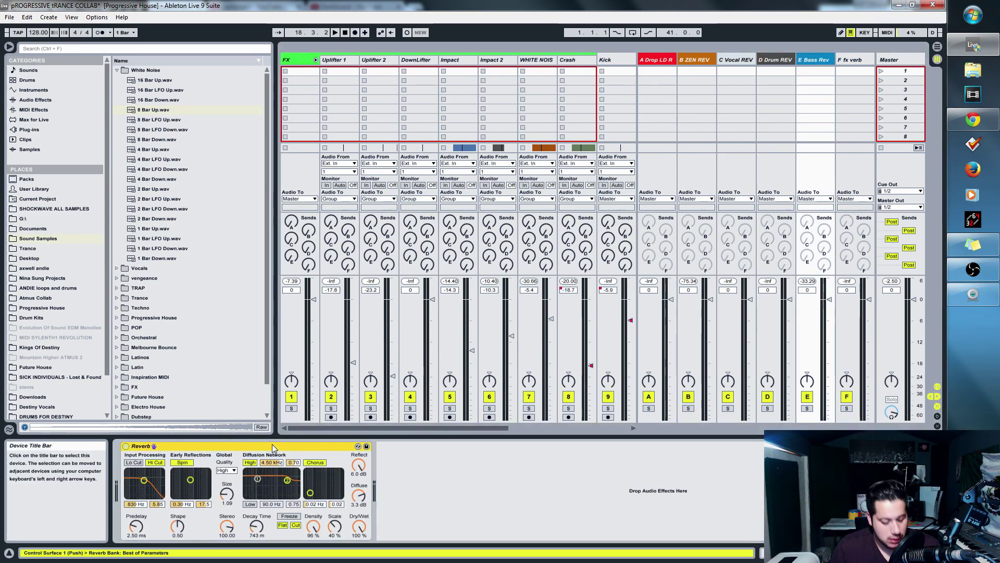
{"action": "key", "text": "ctrl+x"}
{"action": "right_click", "coordinate": [319, 509]}
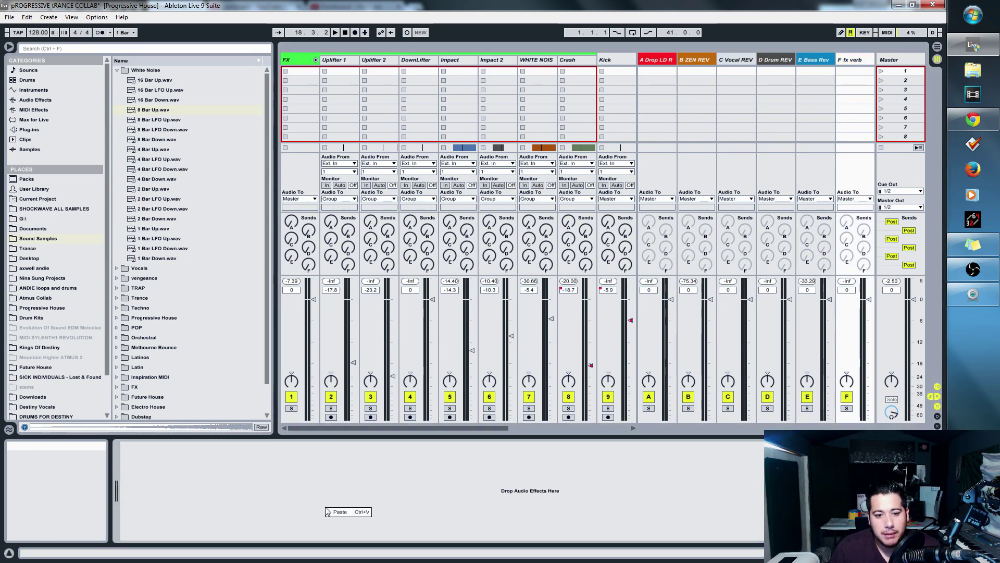
{"action": "key", "text": "ctrl+v"}
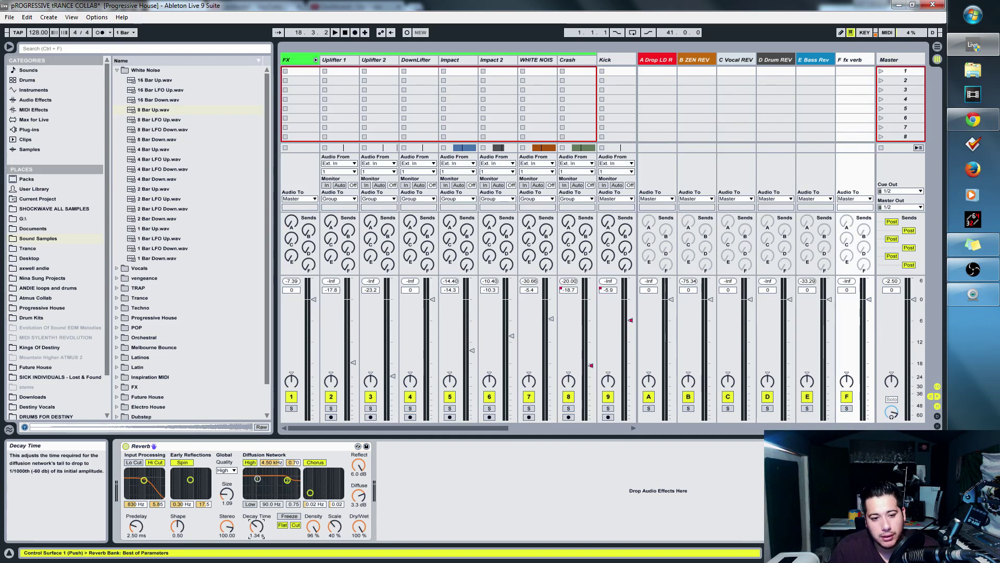
{"action": "left_click_drag", "start_coordinate": [227, 494], "coordinate": [227, 477]}
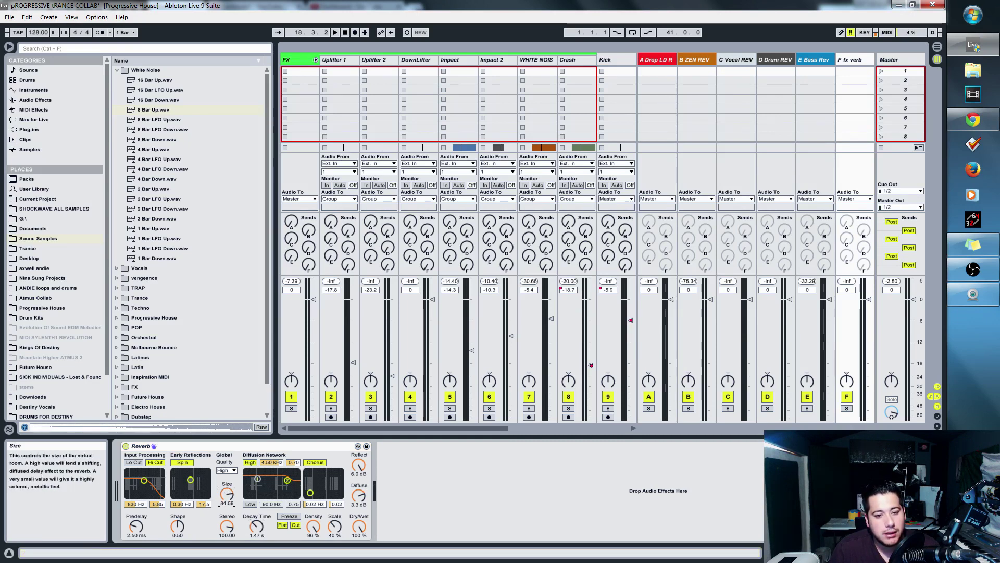
- Play the build-up and raise the FX group's send to the fx verb return
{"action": "key", "text": "space"}
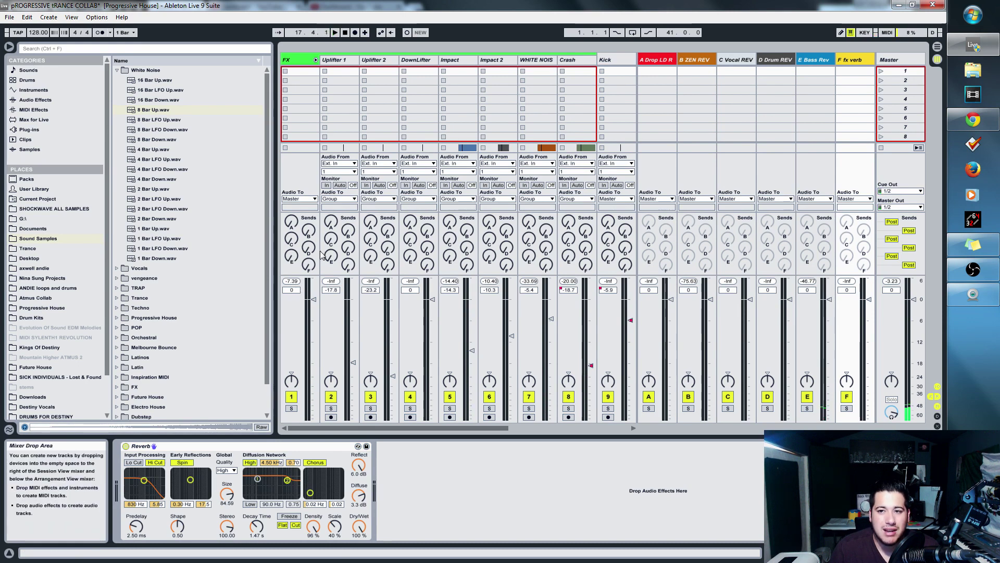
{"action": "left_click_drag", "start_coordinate": [309, 267], "coordinate": [308, 247]}
{"action": "key", "text": "Tab"}
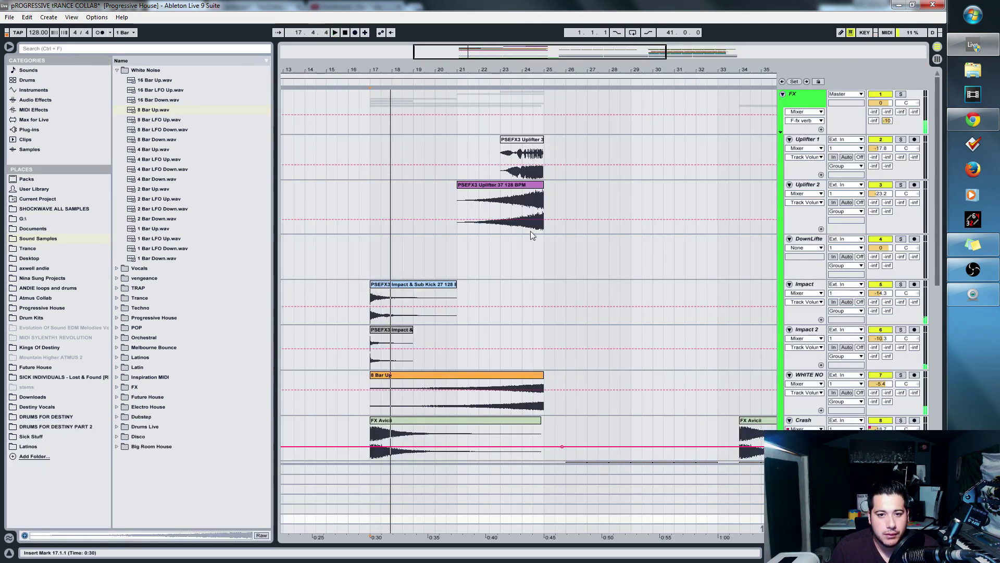
{"action": "key", "text": "Tab"}
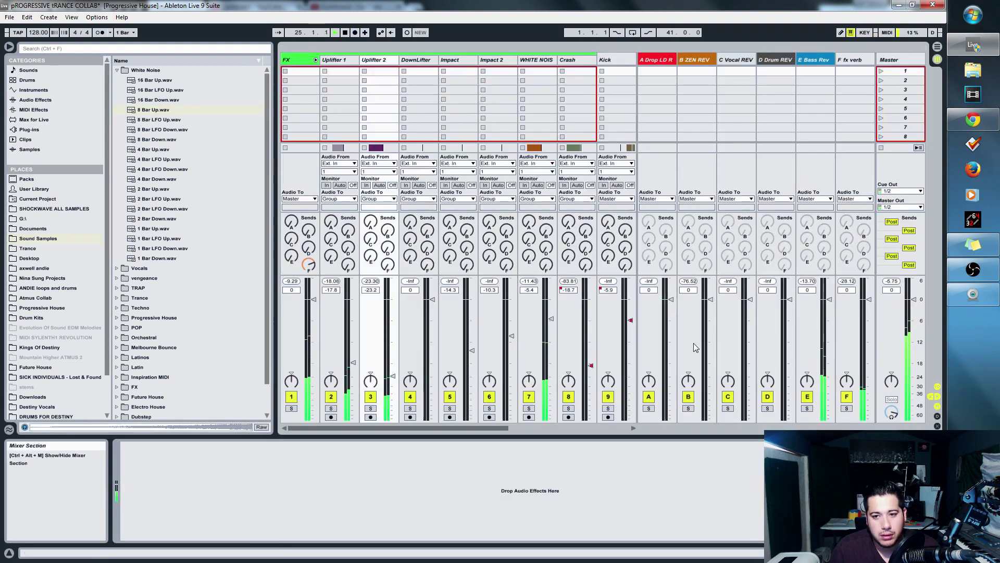
{"action": "left_click_drag", "start_coordinate": [305, 268], "coordinate": [306, 252]}
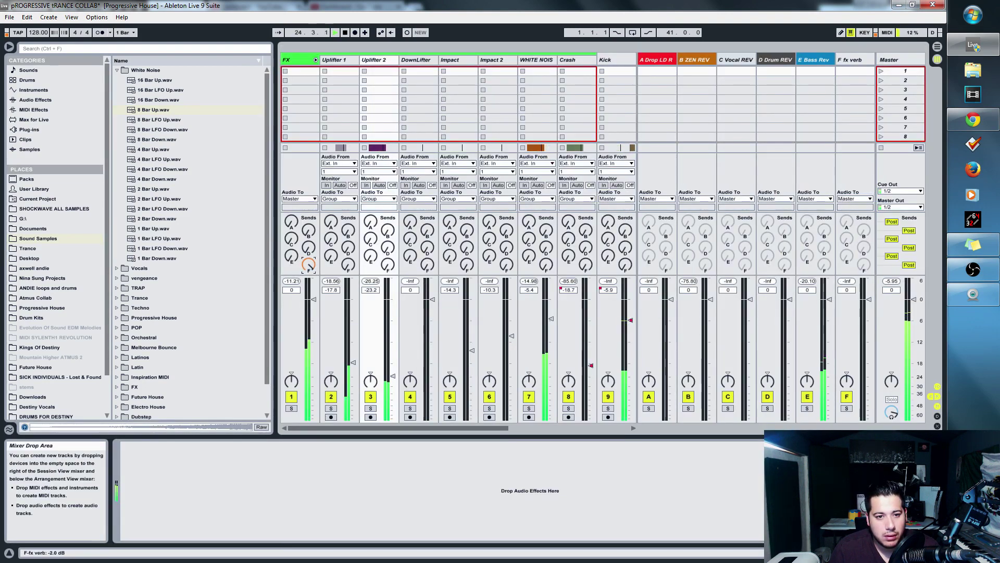
- Set the decay time of the fx verb return's Reverb to 3.62 s
{"action": "left_click", "coordinate": [845, 58]}
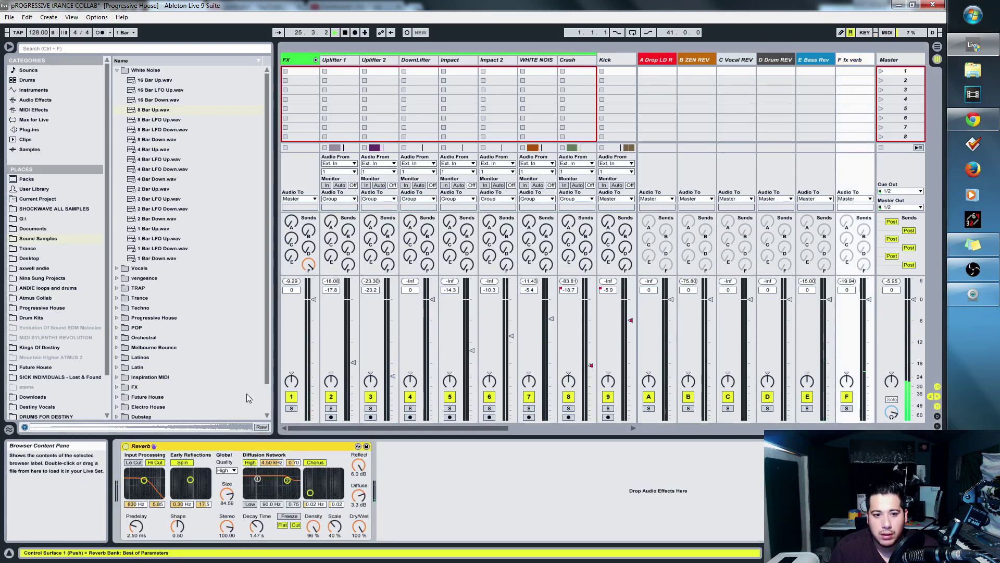
{"action": "left_click_drag", "start_coordinate": [248, 528], "coordinate": [249, 516]}
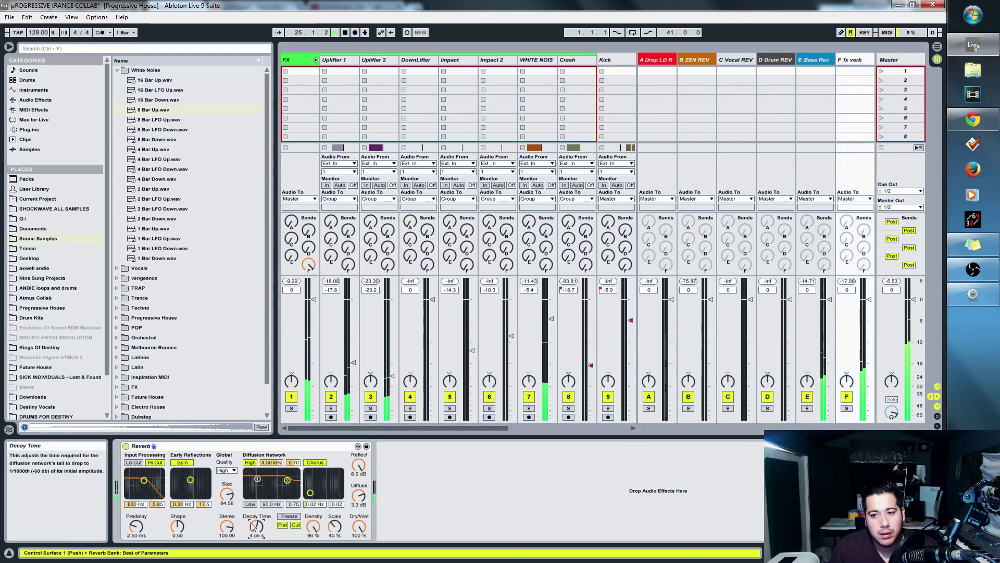
{"action": "left_click_drag", "start_coordinate": [254, 525], "coordinate": [254, 531]}
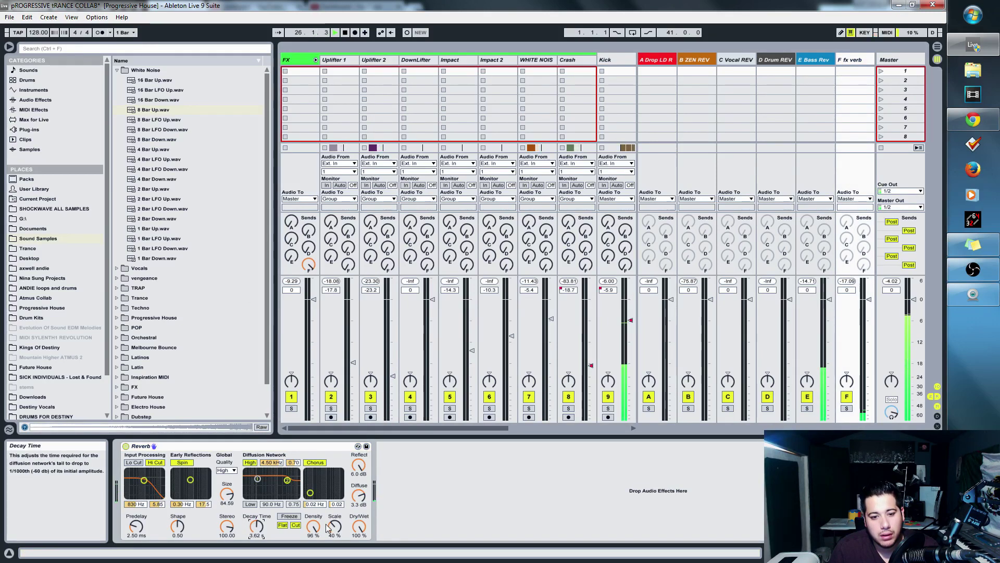
- Lower the volumes of Uplifter 1 to -19.2 dB, Uplifter 2 to -26.4 dB and the white noise track to -12.5 dB
{"action": "key", "text": "Tab"}
{"action": "scroll", "coordinate": [629, 420], "scroll_direction": "down", "scroll_amount": 10}
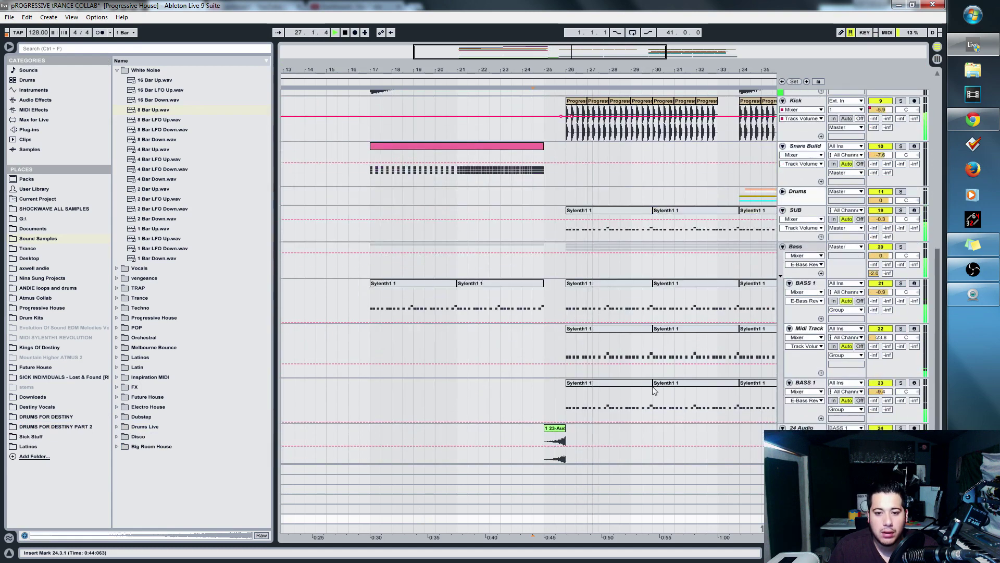
{"action": "key", "text": "Tab"}
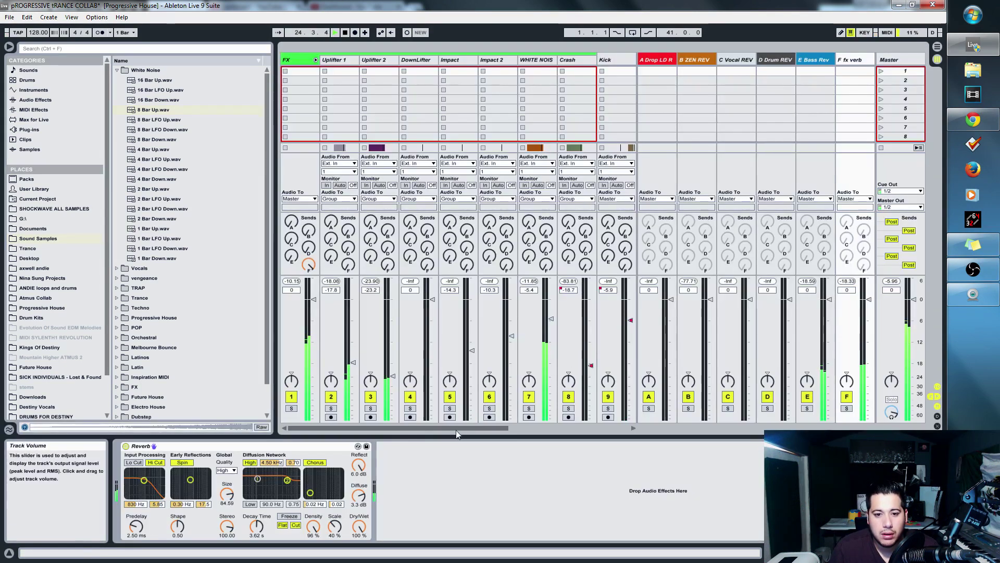
{"action": "left_click_drag", "start_coordinate": [352, 362], "coordinate": [391, 381]}
{"action": "left_click_drag", "start_coordinate": [551, 318], "coordinate": [551, 333]}
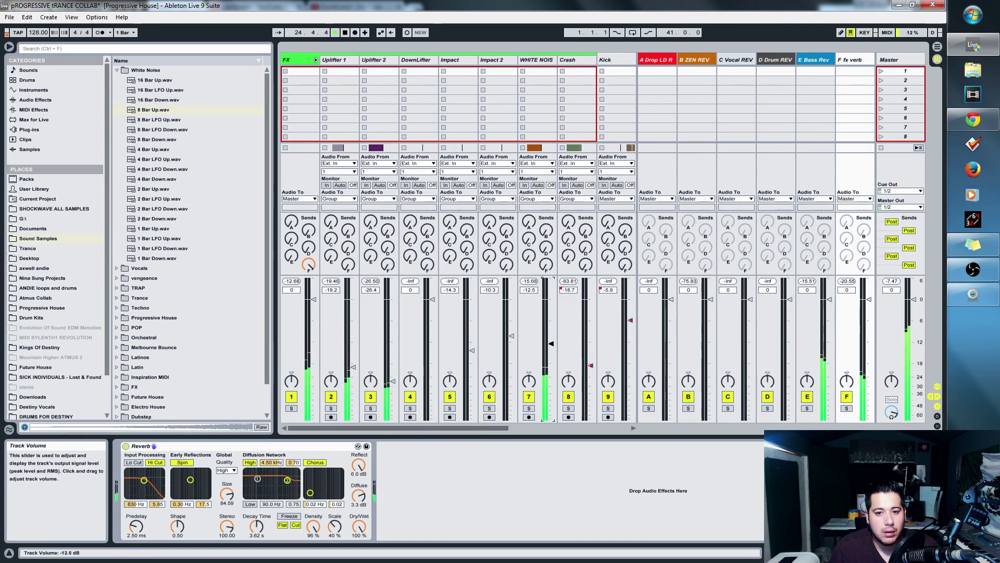
{"action": "key", "text": "Tab"}
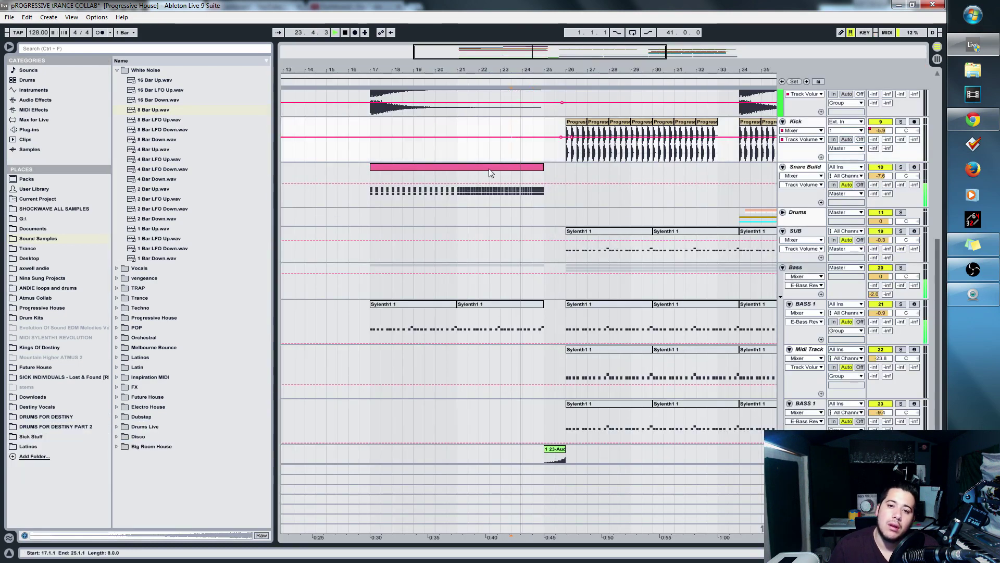
- Try copies of the Impact and Impact 2 clips at bar 25, and delete the Impact copy
{"action": "key", "text": "Tab"}
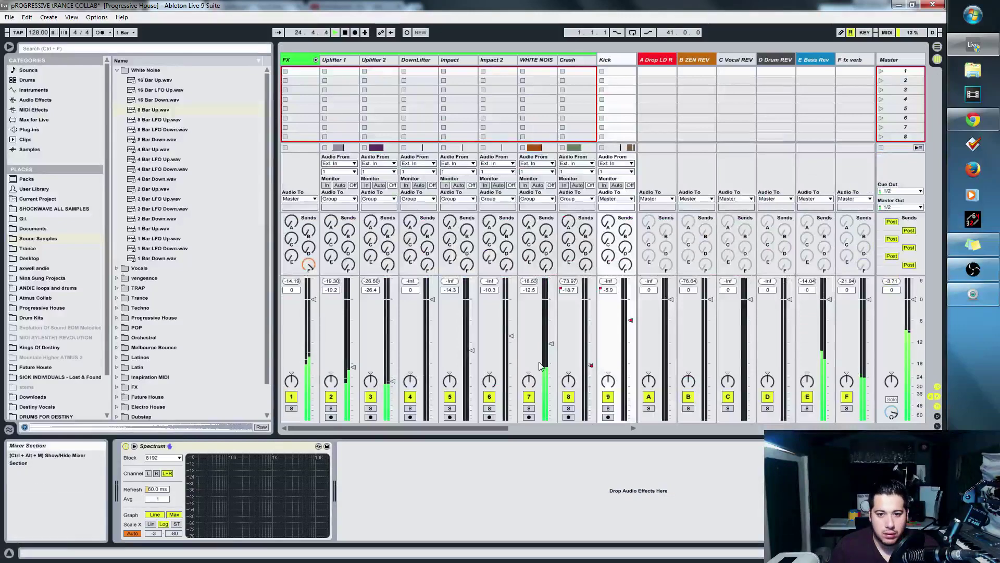
{"action": "key", "text": "Tab"}
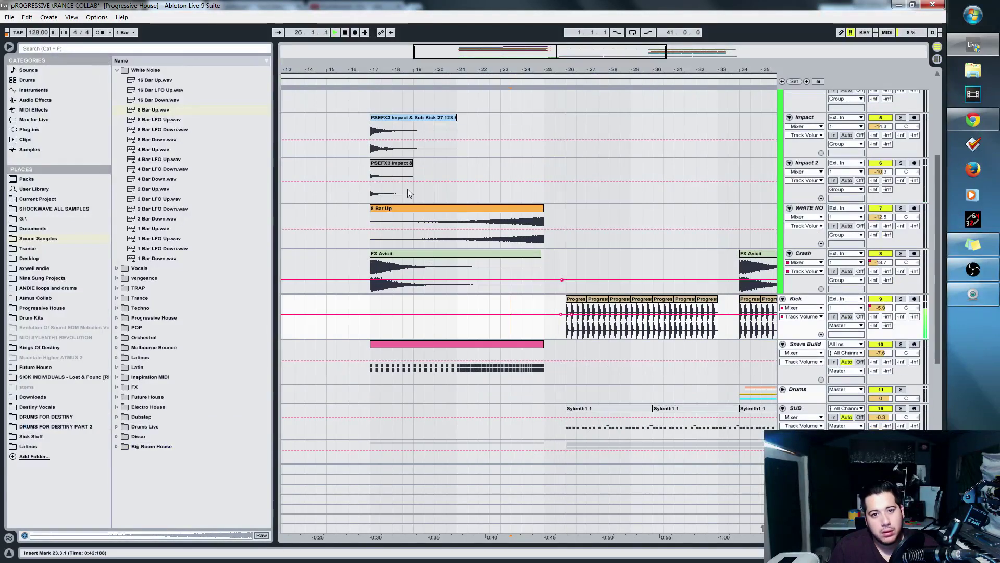
{"action": "left_click_drag", "start_coordinate": [379, 133], "coordinate": [546, 134]}
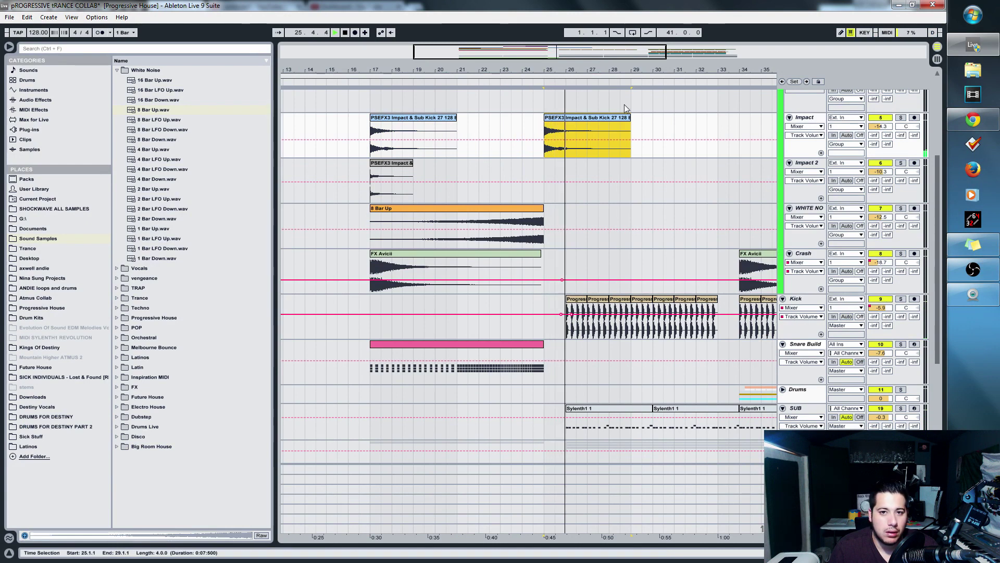
{"action": "left_click_drag", "start_coordinate": [376, 166], "coordinate": [549, 166]}
{"action": "left_click", "coordinate": [577, 123]}
{"action": "key", "text": "Delete"}
- Play the build-up from bar 17 into the drop and delete the Impact 2 copy at bar 25
{"action": "left_click", "coordinate": [369, 136]}
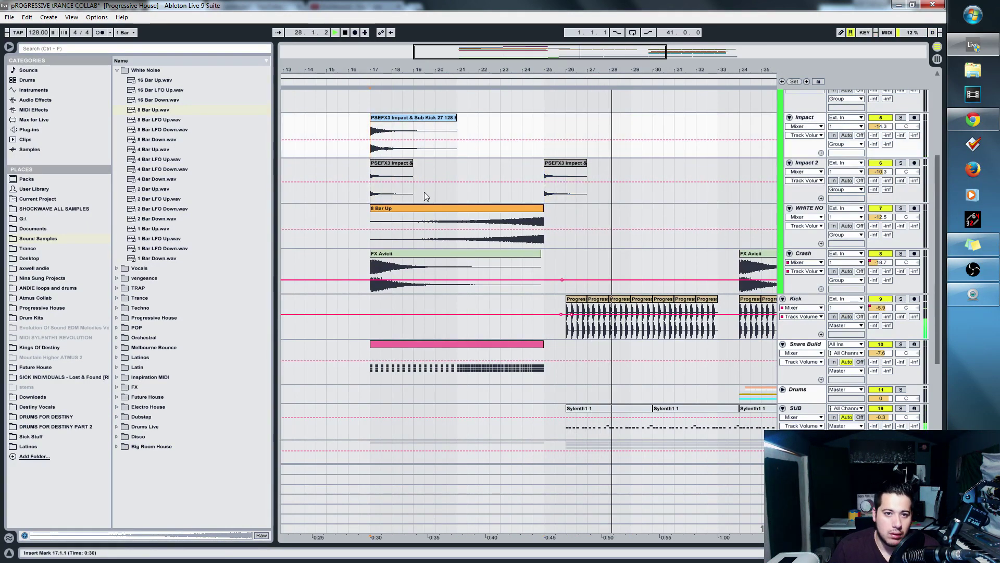
{"action": "key", "text": "space"}
{"action": "key", "text": "space"}
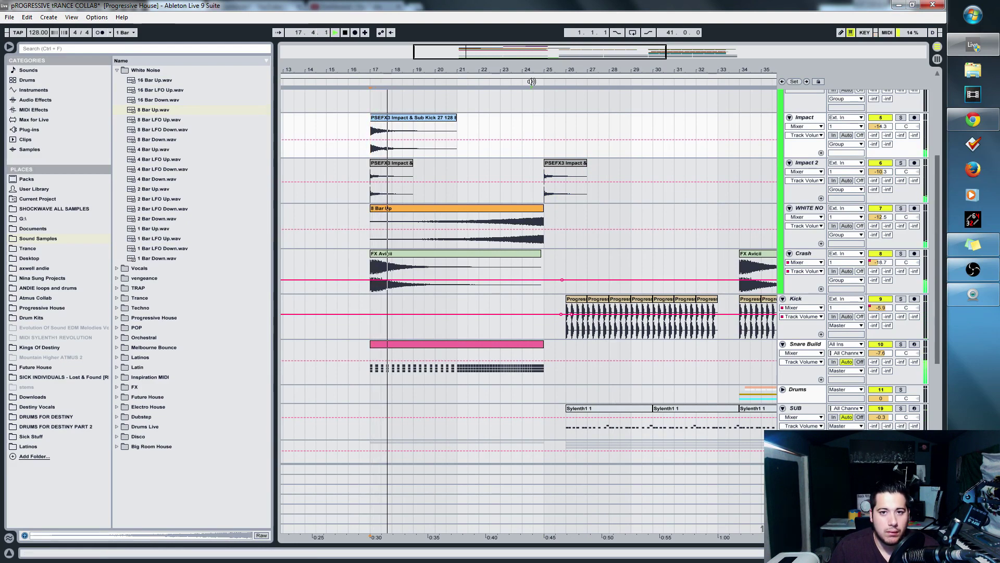
{"action": "left_click_drag", "start_coordinate": [562, 56], "coordinate": [565, 57]}
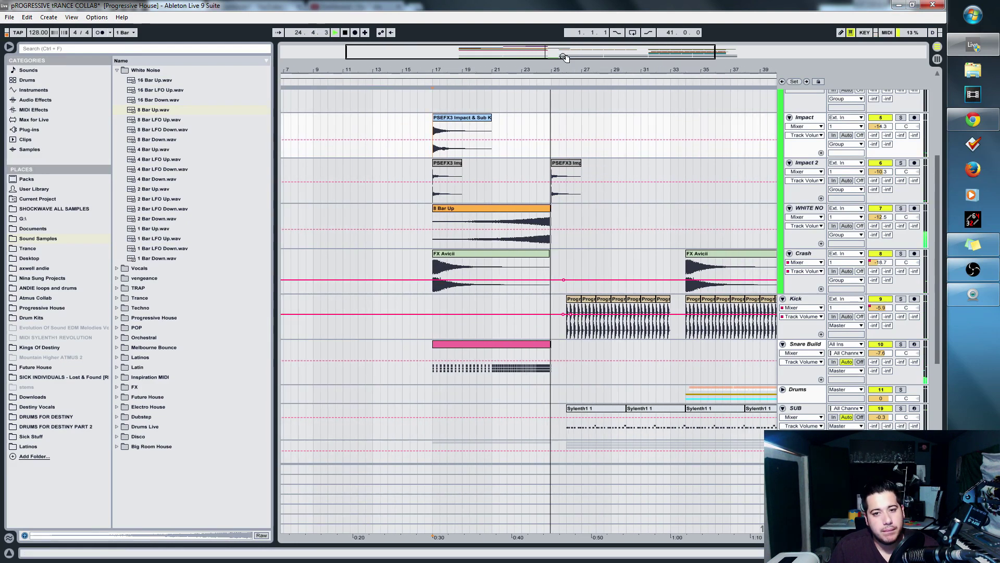
{"action": "scroll", "coordinate": [578, 187], "scroll_direction": "up", "scroll_amount": 1}
{"action": "left_click", "coordinate": [567, 177]}
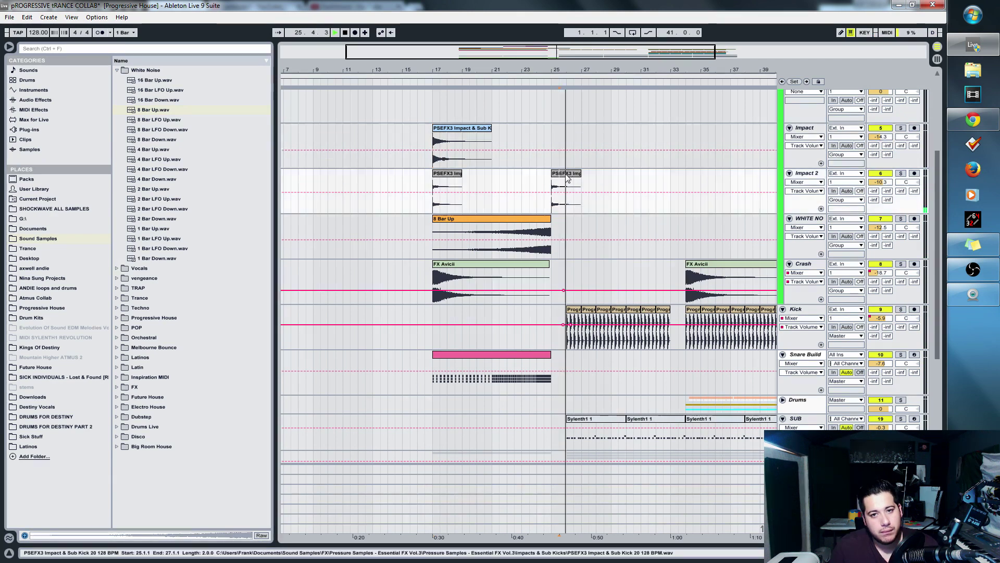
{"action": "key", "text": "Delete"}
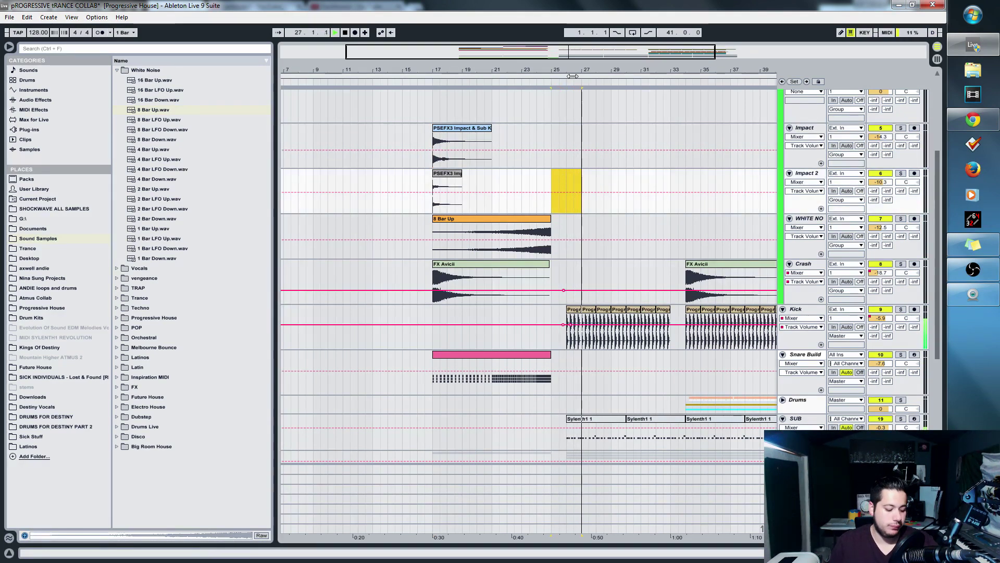
- Rename the filtered pad's MIDI track as Riser Pad and move it into the FX group above the white noise track
{"action": "scroll", "coordinate": [658, 252], "scroll_direction": "right", "scroll_amount": 5}
{"action": "scroll", "coordinate": [658, 252], "scroll_direction": "down", "scroll_amount": 10}
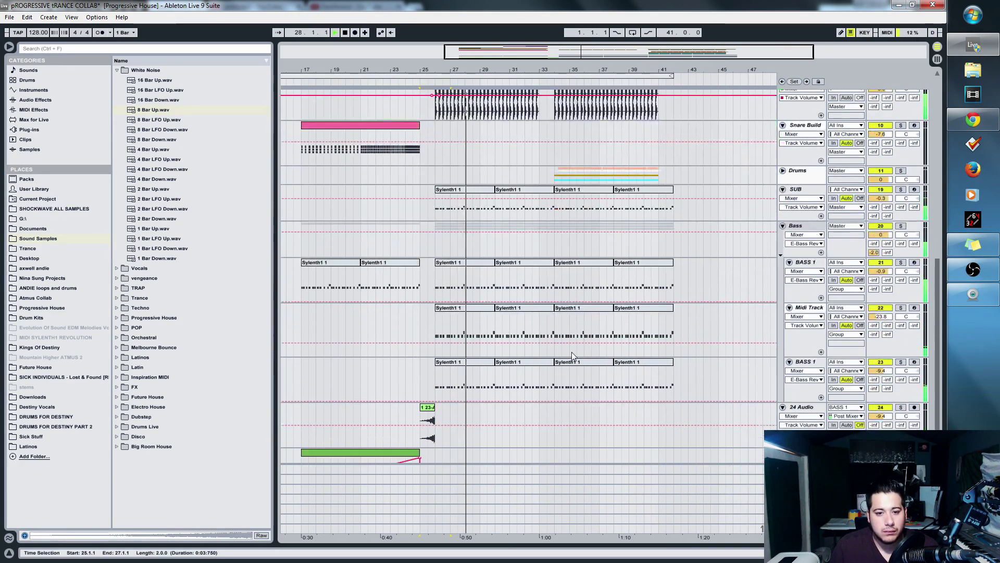
{"action": "left_click", "coordinate": [810, 421]}
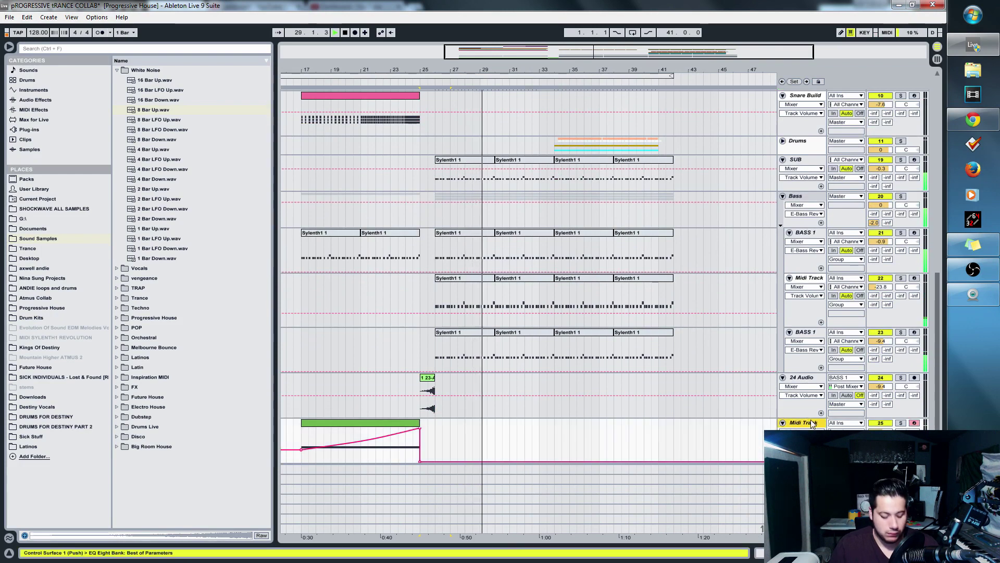
{"action": "type", "text": "Rier Pad"}
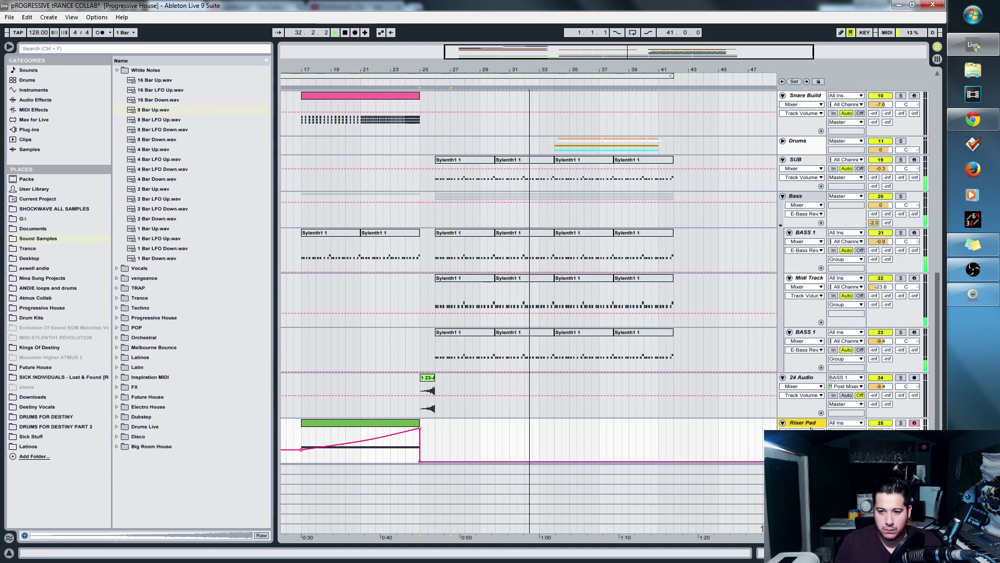
{"action": "key", "text": "space"}
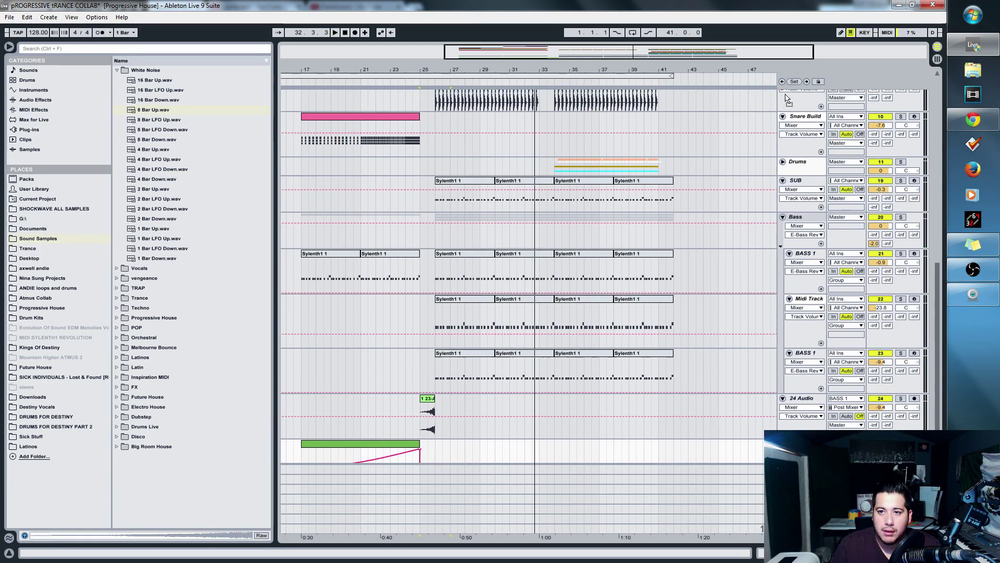
{"action": "scroll", "coordinate": [788, 99], "scroll_direction": "up", "scroll_amount": 3}
{"action": "scroll", "coordinate": [788, 98], "scroll_direction": "up", "scroll_amount": 5}
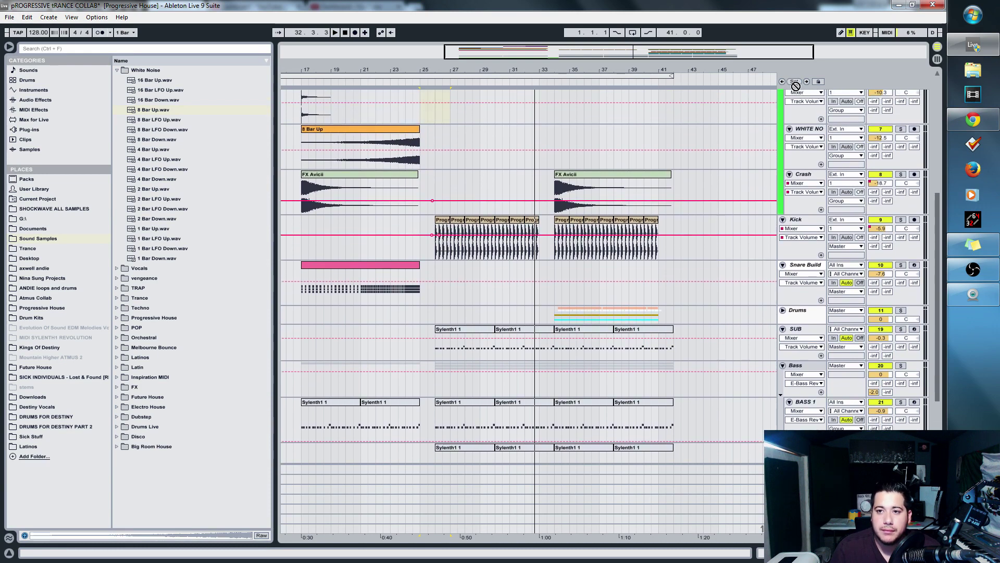
{"action": "key", "text": "space"}
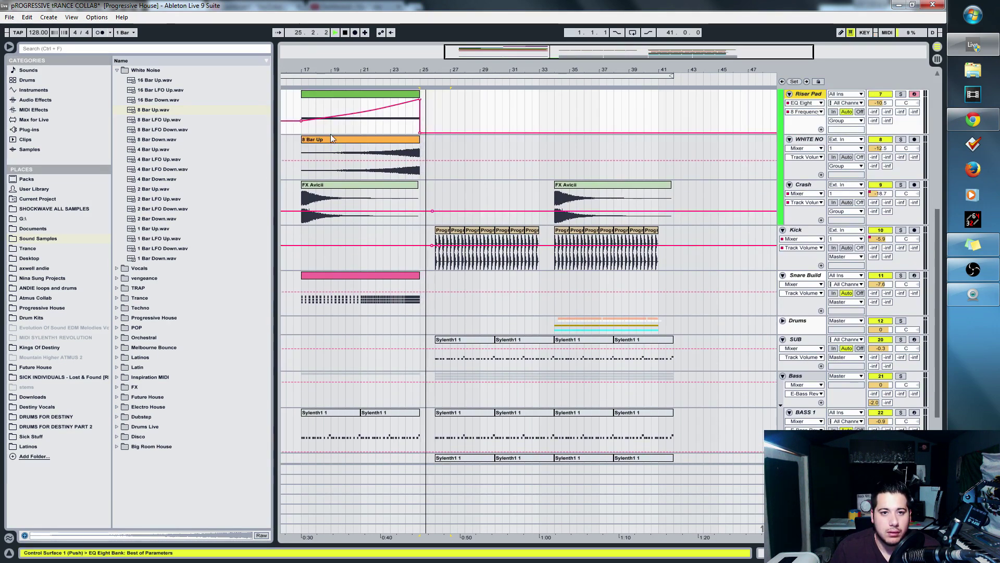
- Check the Riser Pad's Sylenth1 patch during playback and set the track's volume to -5.0 dB
{"action": "double_click", "coordinate": [821, 94]}
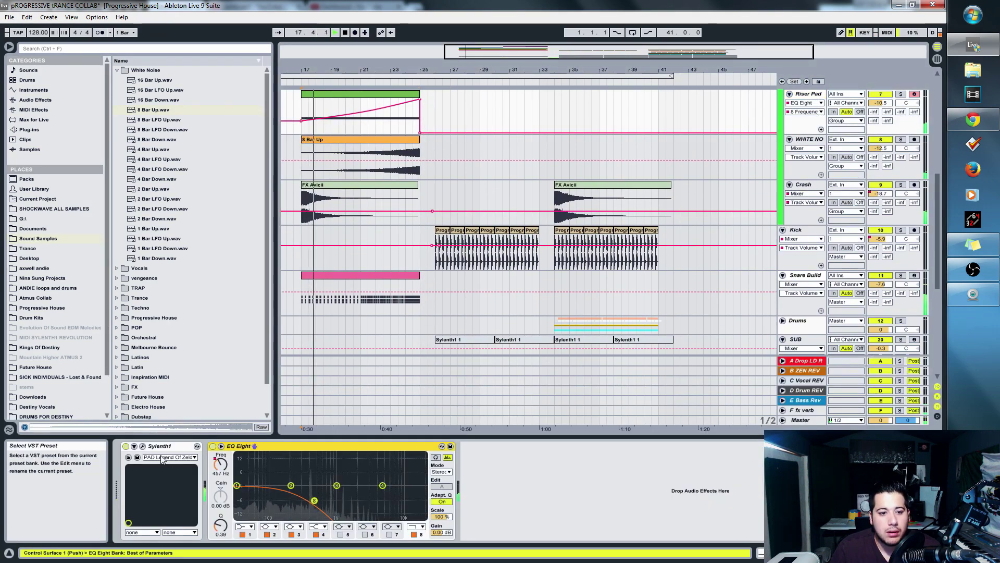
{"action": "left_click", "coordinate": [146, 447]}
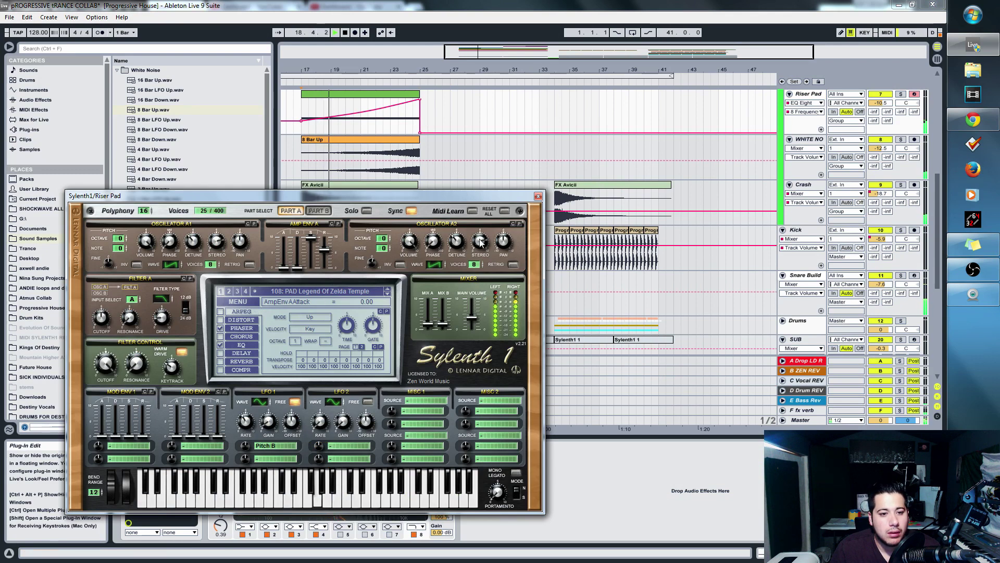
{"action": "left_click", "coordinate": [538, 195]}
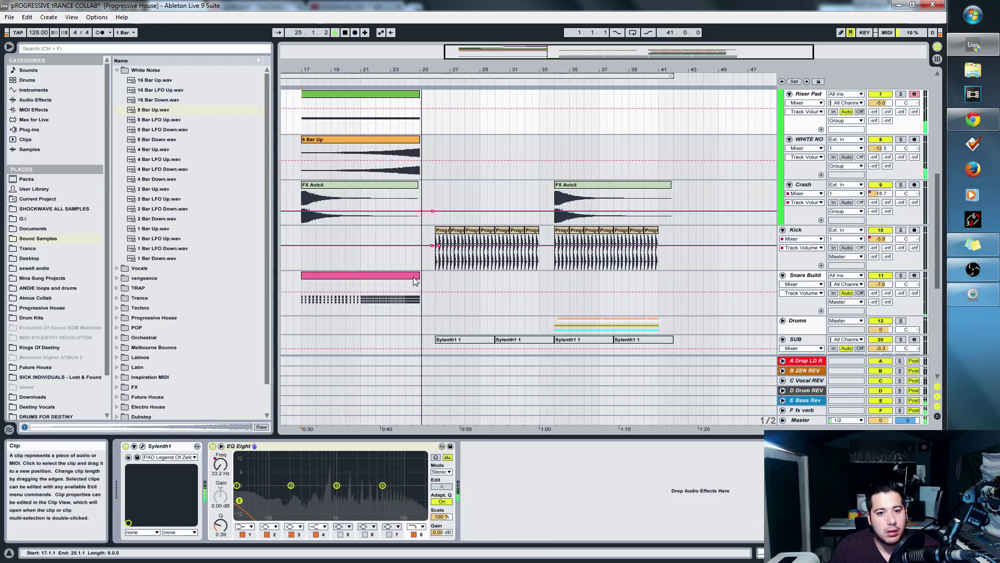
{"action": "left_click_drag", "start_coordinate": [546, 435], "coordinate": [578, 559]}
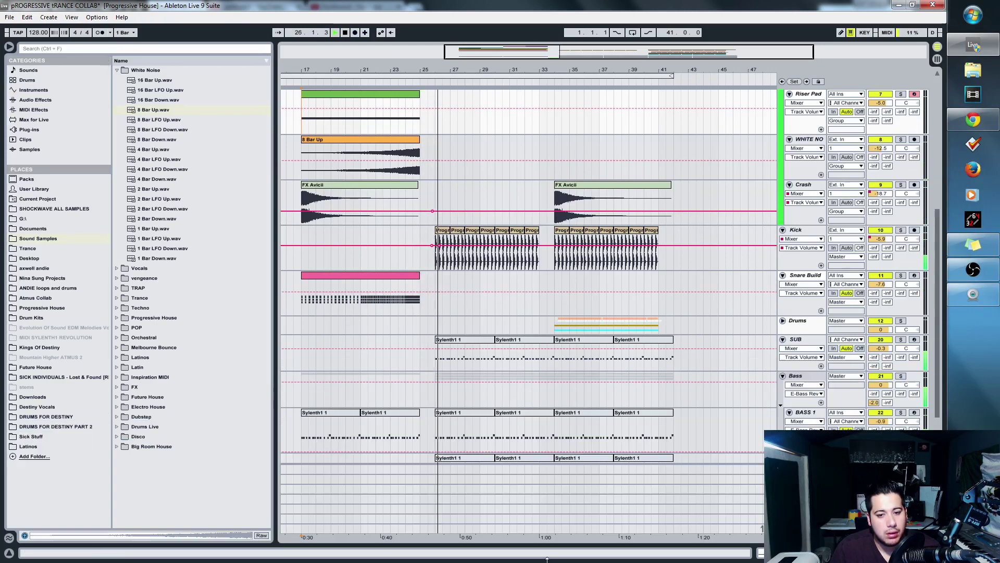
- Set the volume of track 25 Audio to -0.6 dB and play the transition from just before bar 25
{"action": "scroll", "coordinate": [811, 412], "scroll_direction": "down", "scroll_amount": 5}
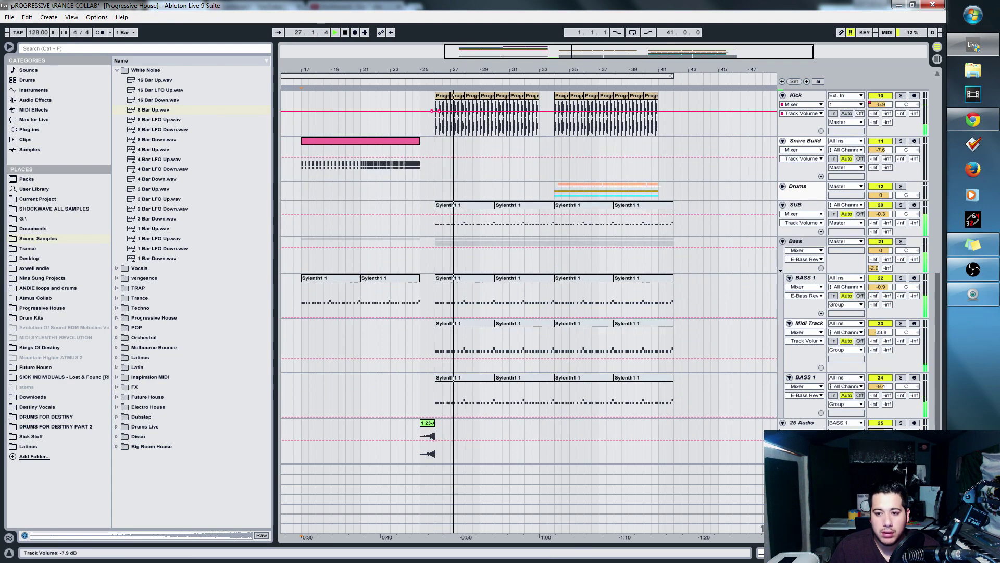
{"action": "key", "text": "space"}
{"action": "left_click", "coordinate": [413, 438]}
{"action": "key", "text": "space"}
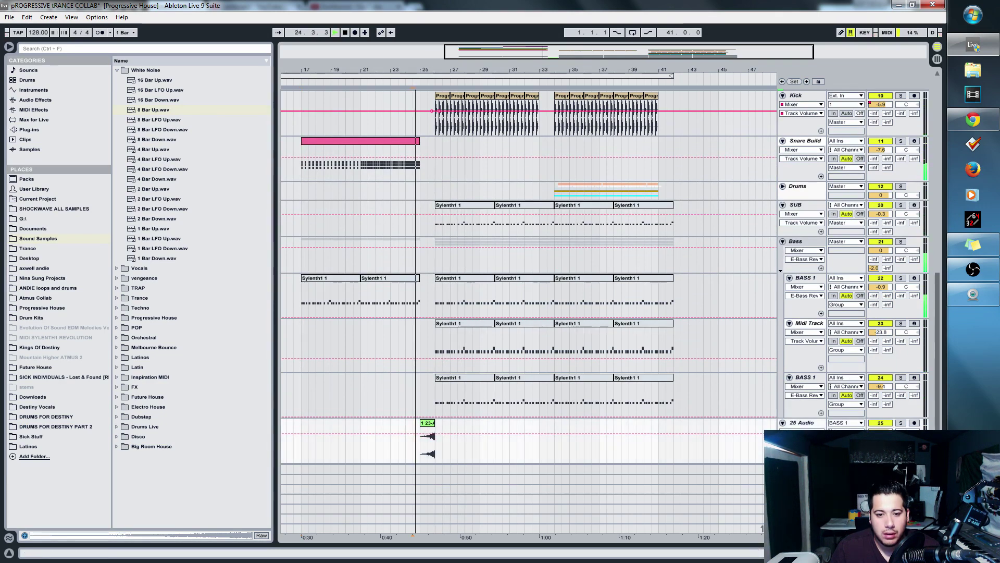
- Rename track 25 Audio as "Reverse Ver" and move it into the FX group above the Crash track
{"action": "left_click", "coordinate": [800, 424]}
{"action": "type", "text": "rE"}
{"action": "key", "text": "BackSpace"}
{"action": "key", "text": "BackSpace"}
{"action": "type", "text": "Reverse Ver"}
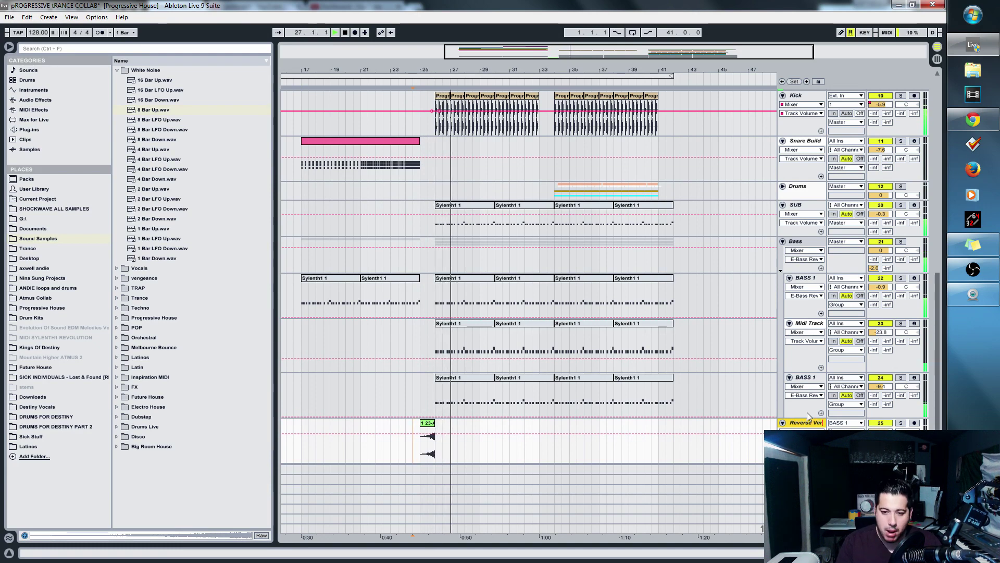
{"action": "key", "text": "Return"}
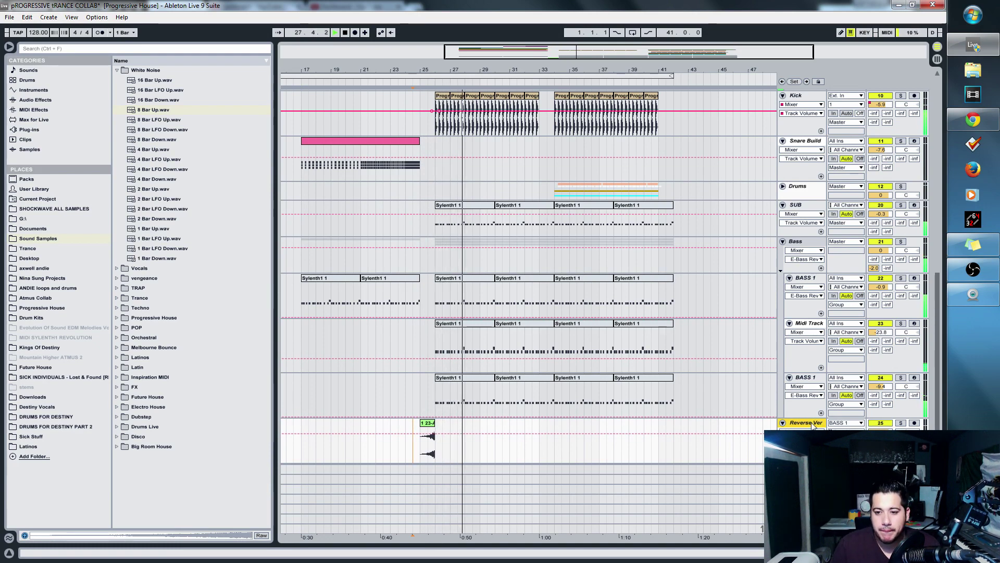
{"action": "left_click_drag", "start_coordinate": [787, 83], "coordinate": [806, 128]}
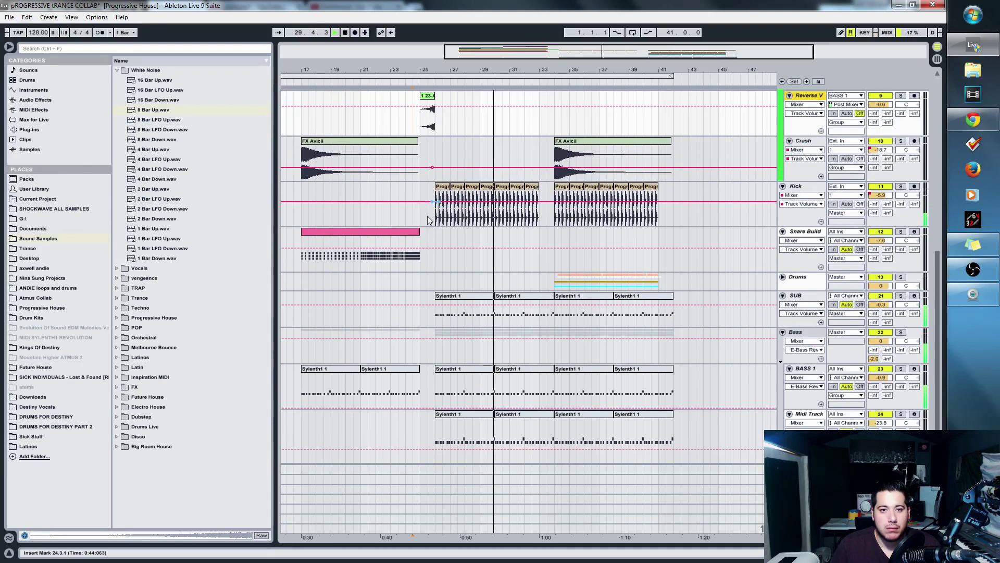
{"action": "scroll", "coordinate": [492, 159], "scroll_direction": "up", "scroll_amount": 2}
{"action": "scroll", "coordinate": [578, 278], "scroll_direction": "down", "scroll_amount": 3}
{"action": "scroll", "coordinate": [590, 270], "scroll_direction": "up", "scroll_amount": 4}
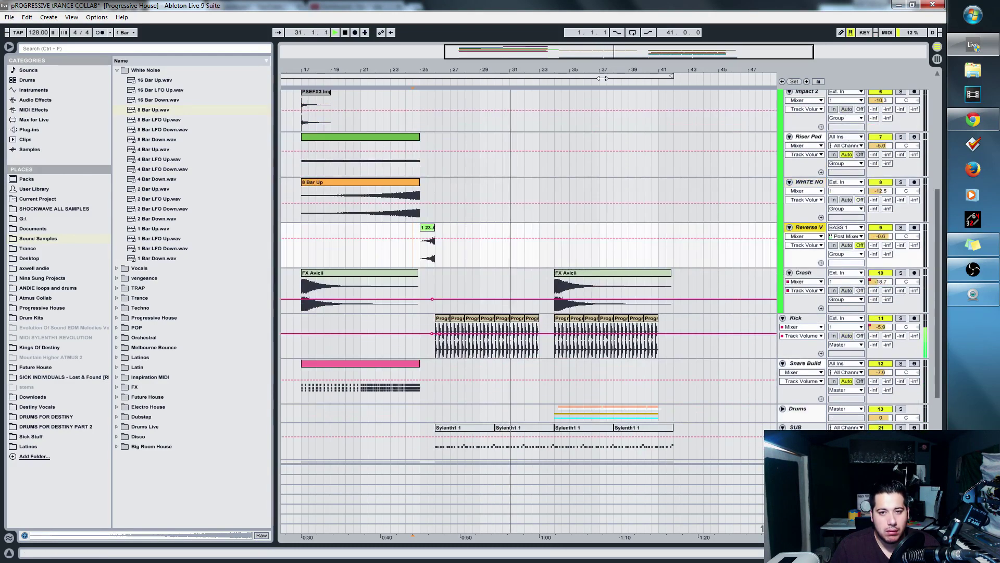
{"action": "left_click_drag", "start_coordinate": [607, 70], "coordinate": [602, 255]}
{"action": "scroll", "coordinate": [603, 254], "scroll_direction": "down", "scroll_amount": 3}
{"action": "left_click", "coordinate": [973, 269]}
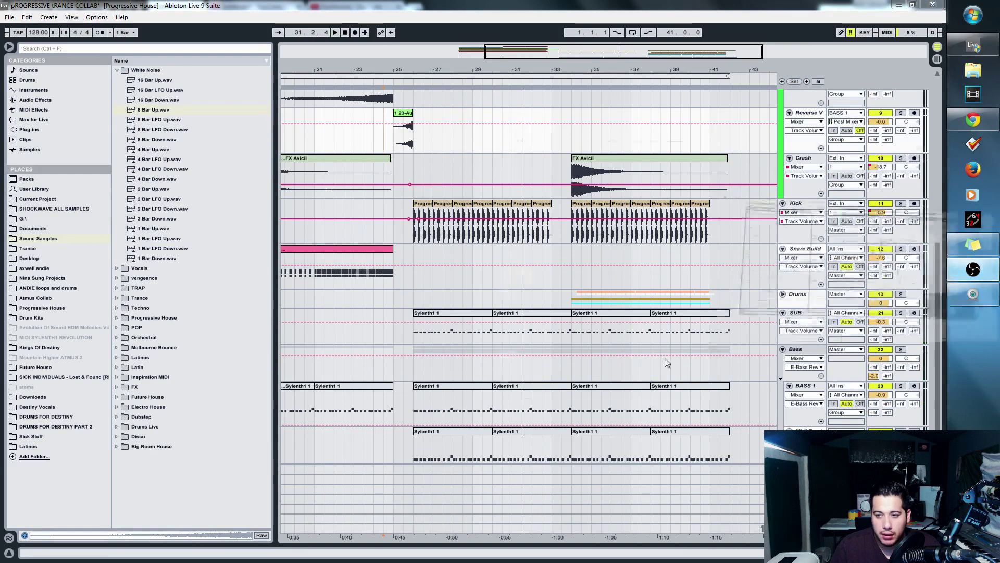
{"action": "left_click", "coordinate": [898, 5]}
- Expand the Drums group and copy a UD Trance Claps-49 clip on Clap 1 to start at 30.2.1
{"action": "left_click", "coordinate": [782, 291]}
{"action": "scroll", "coordinate": [564, 310], "scroll_direction": "down", "scroll_amount": 3}
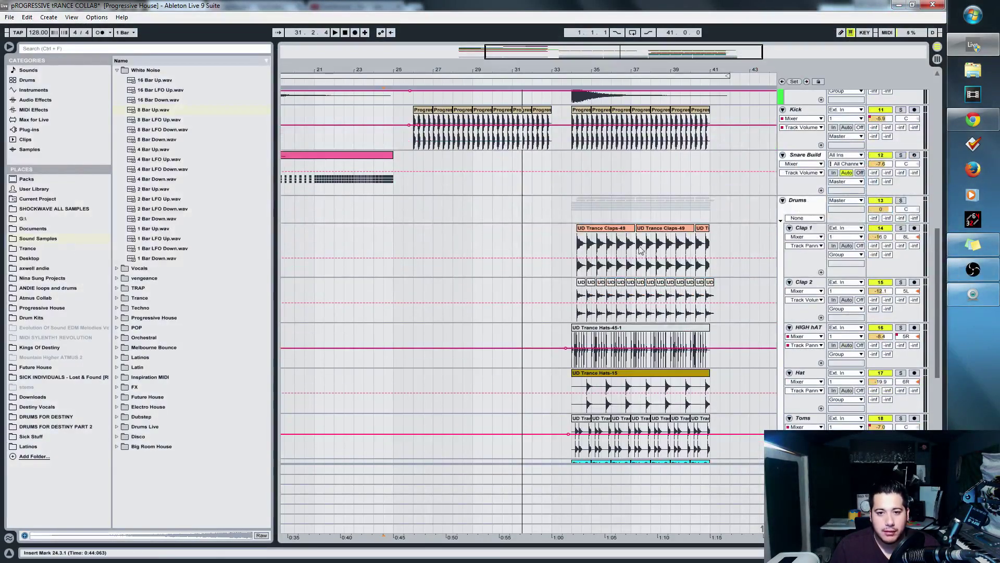
{"action": "left_click_drag", "start_coordinate": [610, 233], "coordinate": [527, 243]}
{"action": "left_click_drag", "start_coordinate": [519, 53], "coordinate": [586, 99]}
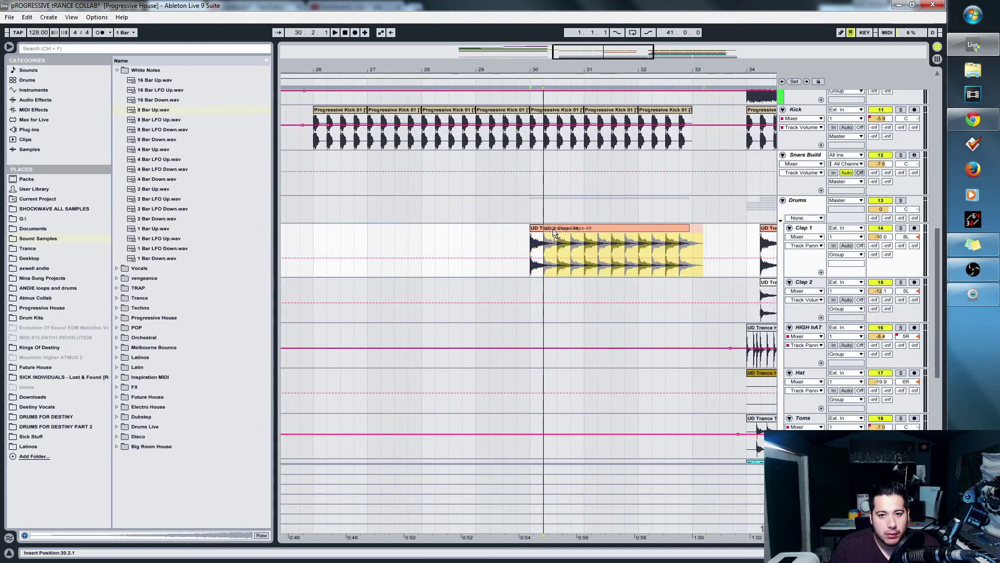
{"action": "left_click_drag", "start_coordinate": [547, 232], "coordinate": [560, 233]}
- Play the new claps, set Clap 1's volume to -12.7 dB and trim the copied clip's end to 33.1.1
{"action": "left_click", "coordinate": [515, 225]}
{"action": "key", "text": "space"}
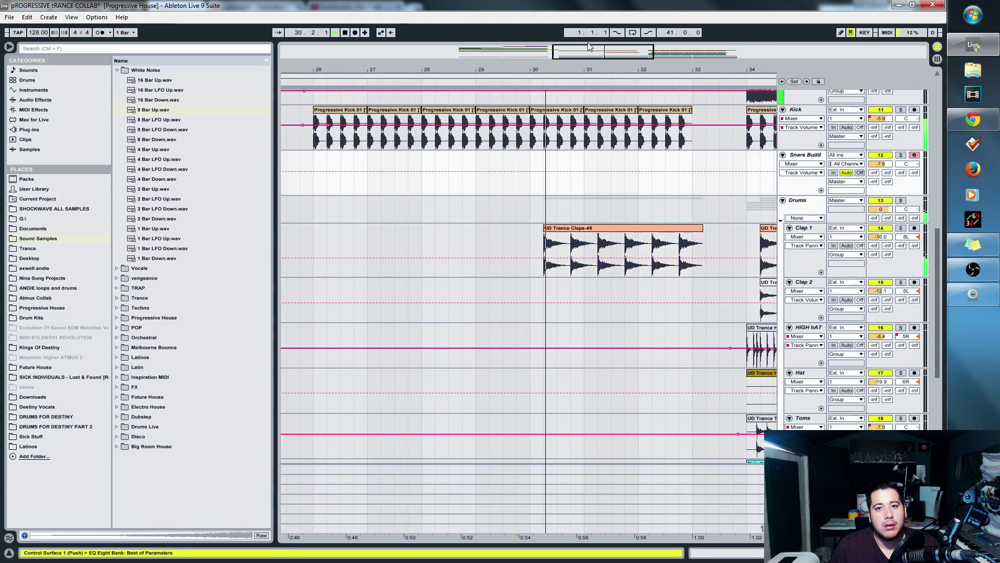
{"action": "left_click_drag", "start_coordinate": [880, 237], "coordinate": [880, 229]}
{"action": "left_click_drag", "start_coordinate": [588, 56], "coordinate": [602, 52]}
{"action": "left_click_drag", "start_coordinate": [538, 228], "coordinate": [532, 227]}
- Copy the Reverse Ver clip from bar 25 to bar 33, ahead of the second drop section
{"action": "scroll", "coordinate": [541, 268], "scroll_direction": "up", "scroll_amount": 4}
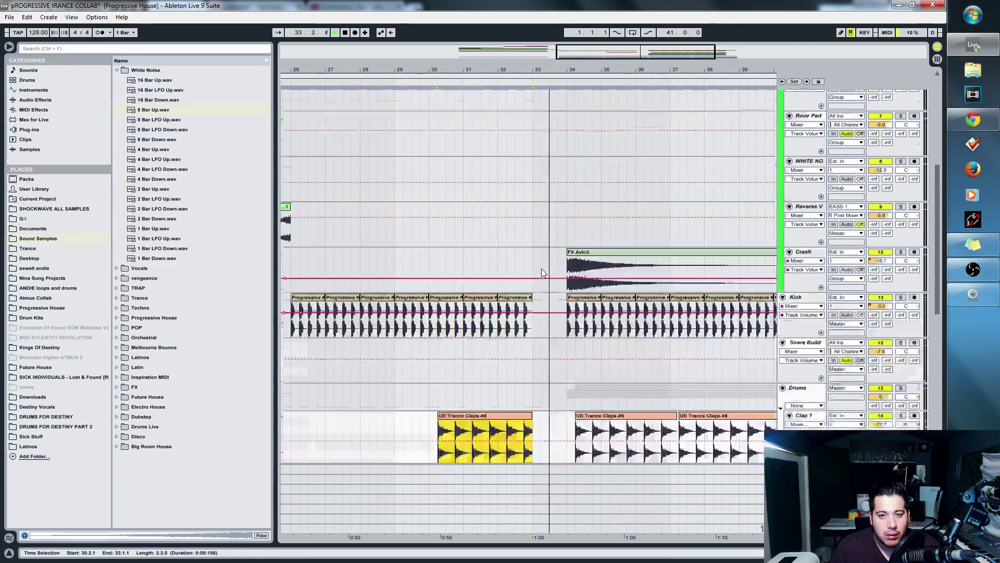
{"action": "scroll", "coordinate": [542, 268], "scroll_direction": "down", "scroll_amount": 2}
{"action": "scroll", "coordinate": [542, 268], "scroll_direction": "up", "scroll_amount": 3}
{"action": "left_click_drag", "start_coordinate": [633, 54], "coordinate": [583, 47]}
{"action": "left_click_drag", "start_coordinate": [471, 255], "coordinate": [634, 255]}
- Lower the Reverse Ver track's volume to -5.0 dB
{"action": "scroll", "coordinate": [773, 295], "scroll_direction": "down", "scroll_amount": 3}
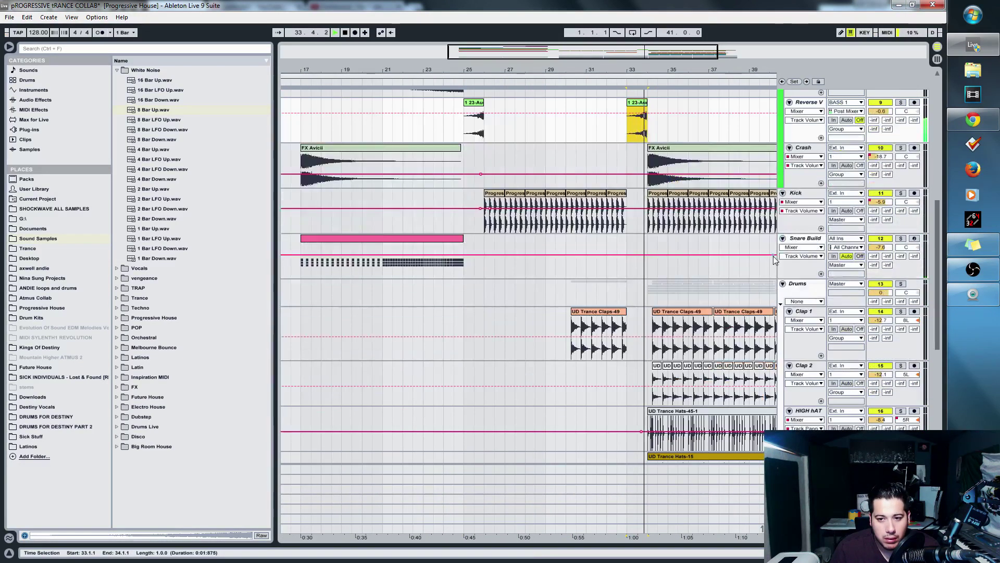
{"action": "left_click_drag", "start_coordinate": [718, 52], "coordinate": [757, 51]}
{"action": "scroll", "coordinate": [875, 166], "scroll_direction": "up", "scroll_amount": 1}
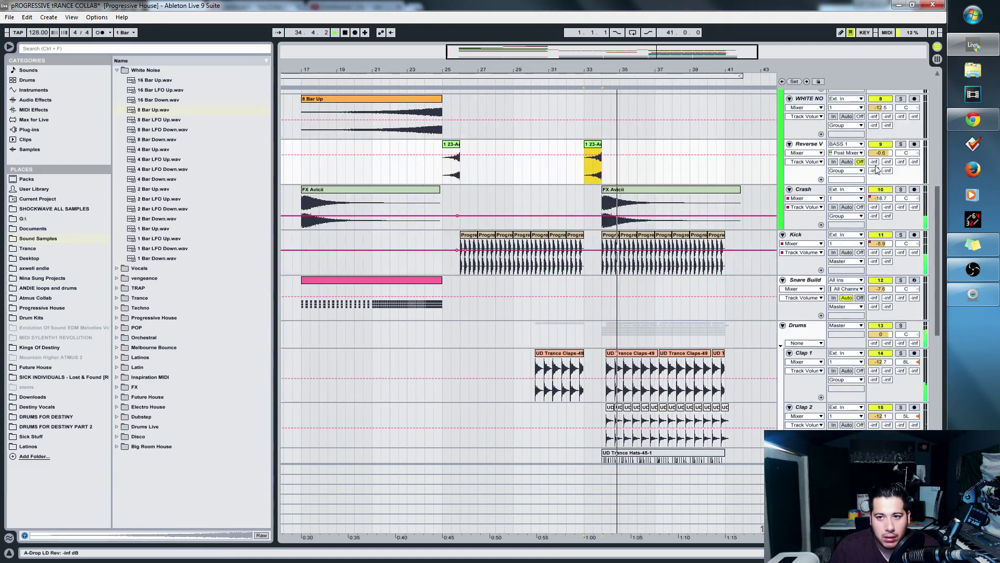
{"action": "left_click_drag", "start_coordinate": [879, 153], "coordinate": [880, 159]}
- Stop playback and review the drum, bass and FX tracks across the whole arrangement
{"action": "left_click_drag", "start_coordinate": [774, 340], "coordinate": [684, 235]}
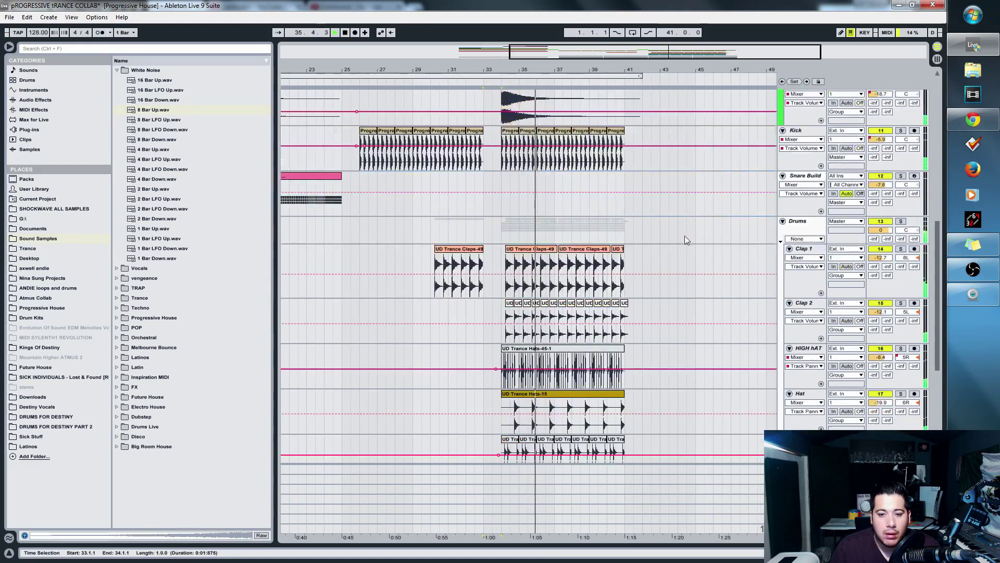
{"action": "scroll", "coordinate": [521, 363], "scroll_direction": "down", "scroll_amount": 5}
{"action": "scroll", "coordinate": [520, 363], "scroll_direction": "up", "scroll_amount": 4}
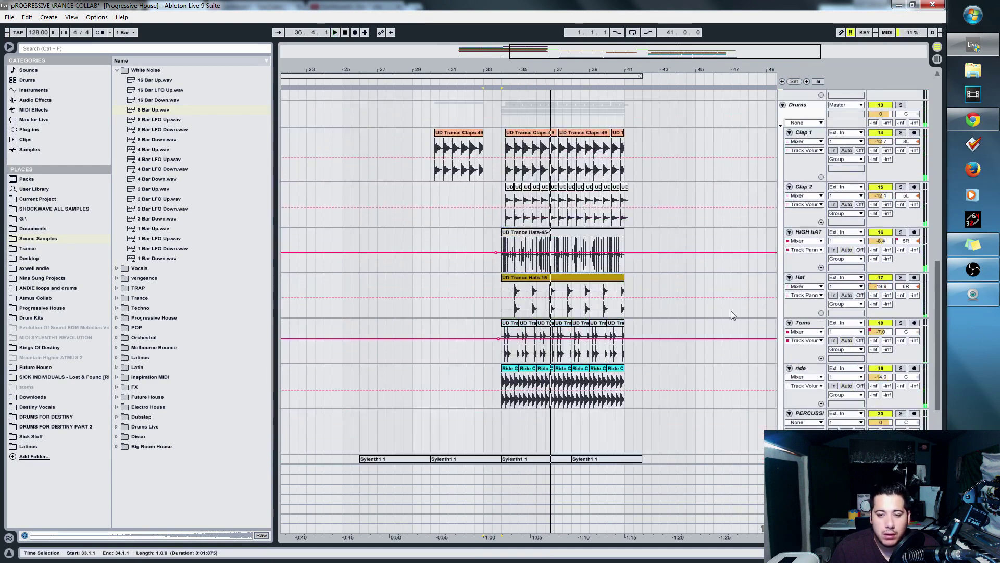
{"action": "key", "text": "space"}
{"action": "left_click_drag", "start_coordinate": [615, 59], "coordinate": [506, 58]}
{"action": "scroll", "coordinate": [511, 207], "scroll_direction": "down", "scroll_amount": 3}
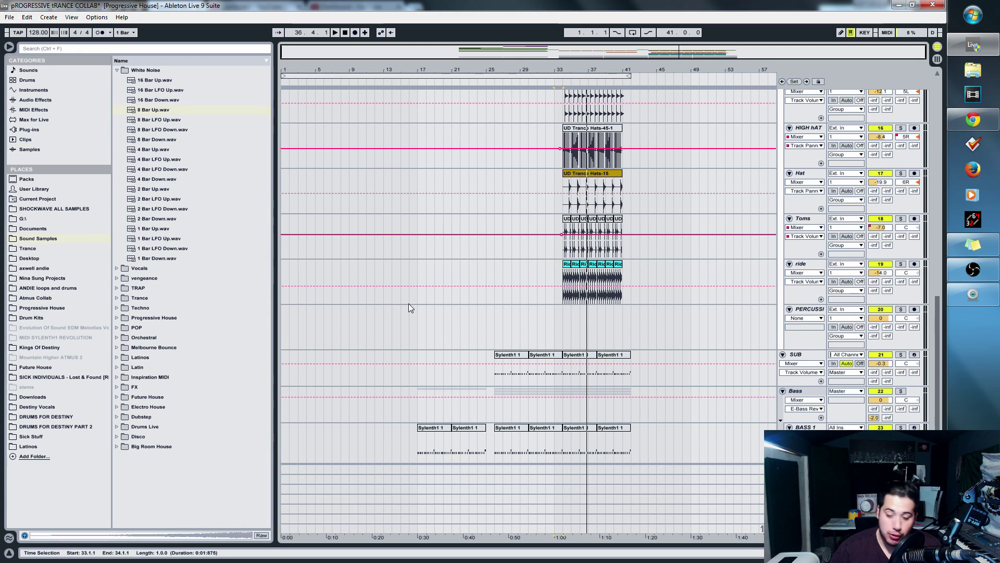
{"action": "scroll", "coordinate": [688, 299], "scroll_direction": "up", "scroll_amount": 5}
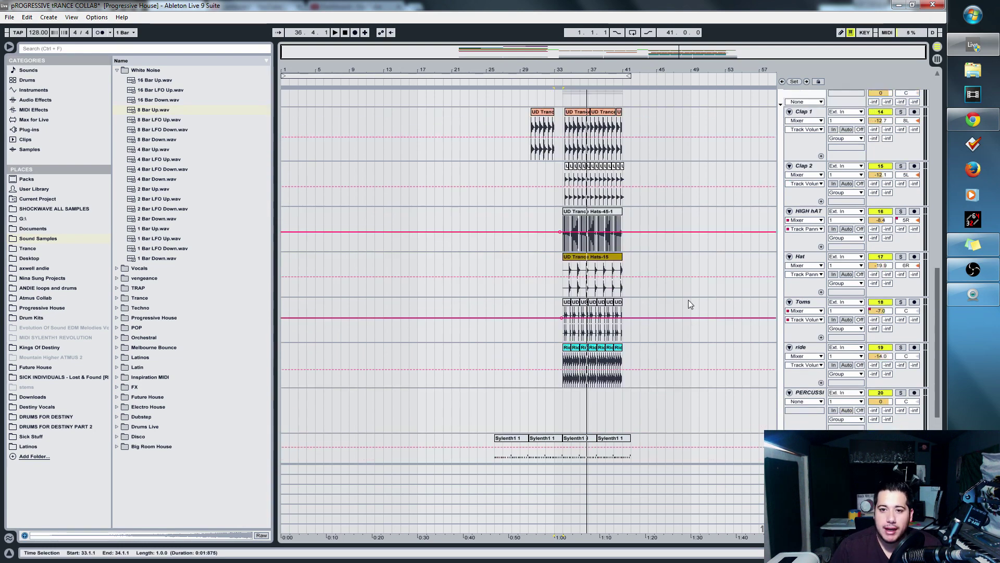
{"action": "scroll", "coordinate": [570, 226], "scroll_direction": "up", "scroll_amount": 6}
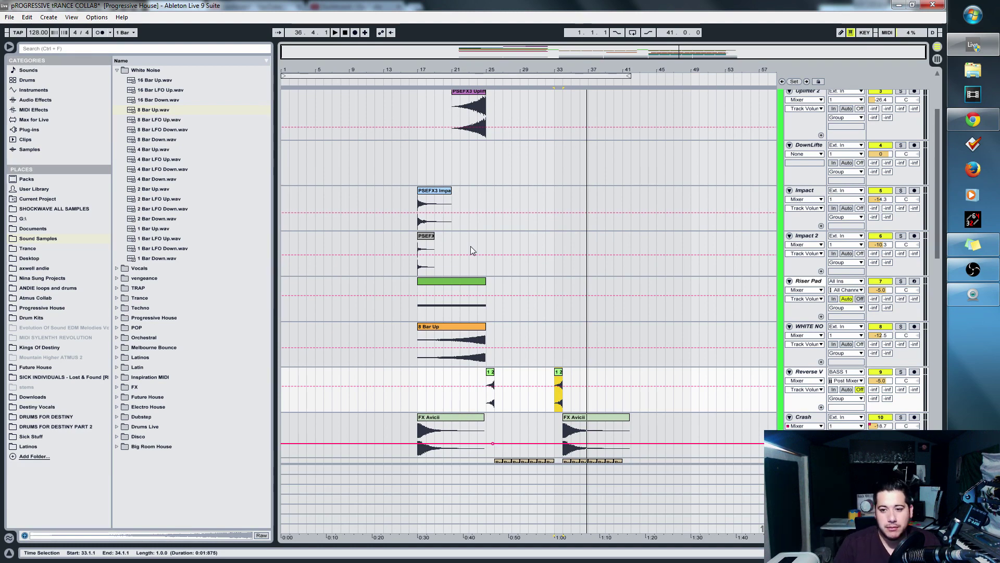
- Collapse the FX group and display the full arrangement with the remaining tracks
{"action": "scroll", "coordinate": [473, 245], "scroll_direction": "up", "scroll_amount": 3}
{"action": "left_click", "coordinate": [783, 94]}
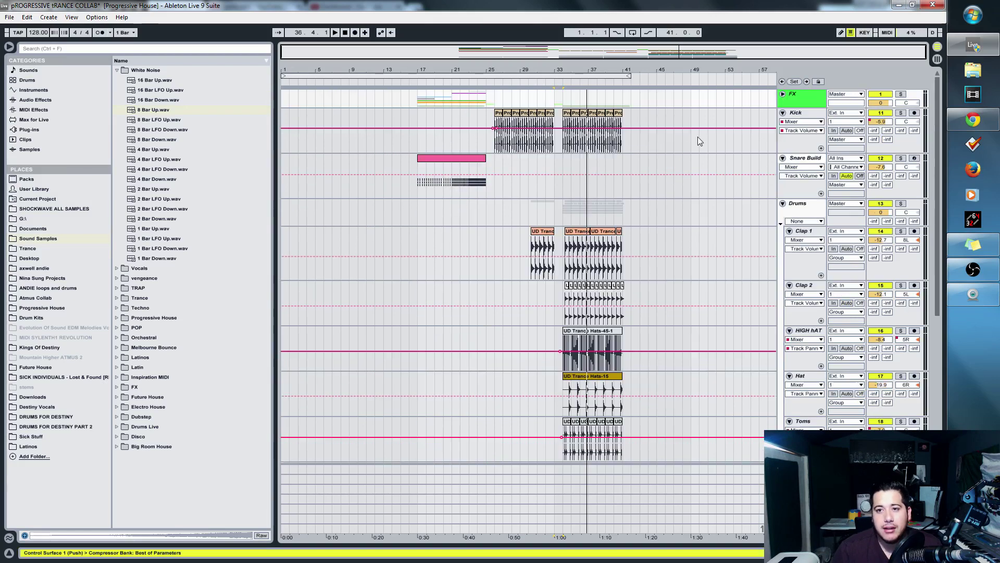
{"action": "scroll", "coordinate": [650, 157], "scroll_direction": "down", "scroll_amount": 5}
{"action": "scroll", "coordinate": [628, 164], "scroll_direction": "up", "scroll_amount": 2}
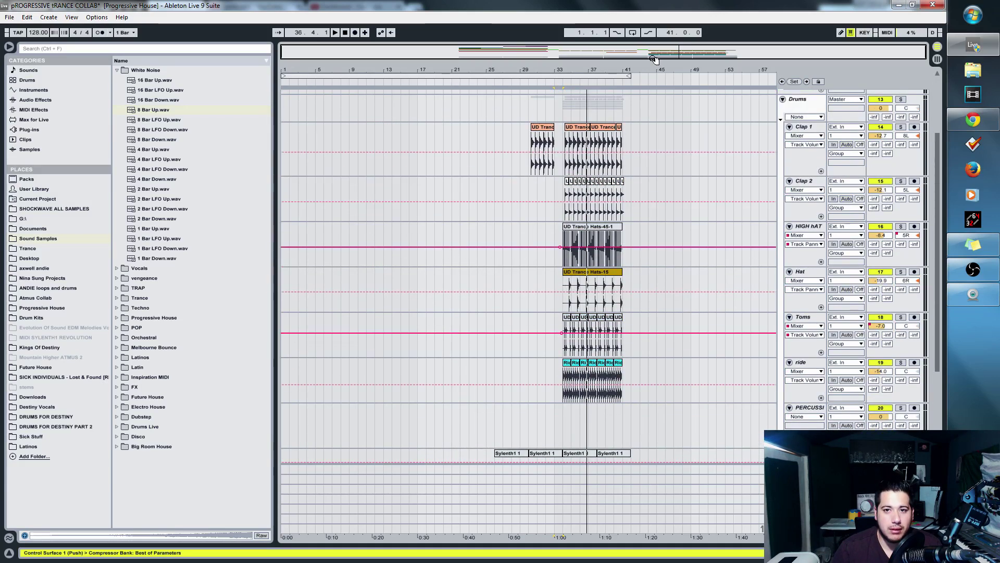
{"action": "left_click_drag", "start_coordinate": [655, 58], "coordinate": [723, 51]}
{"action": "scroll", "coordinate": [695, 192], "scroll_direction": "up", "scroll_amount": 3}
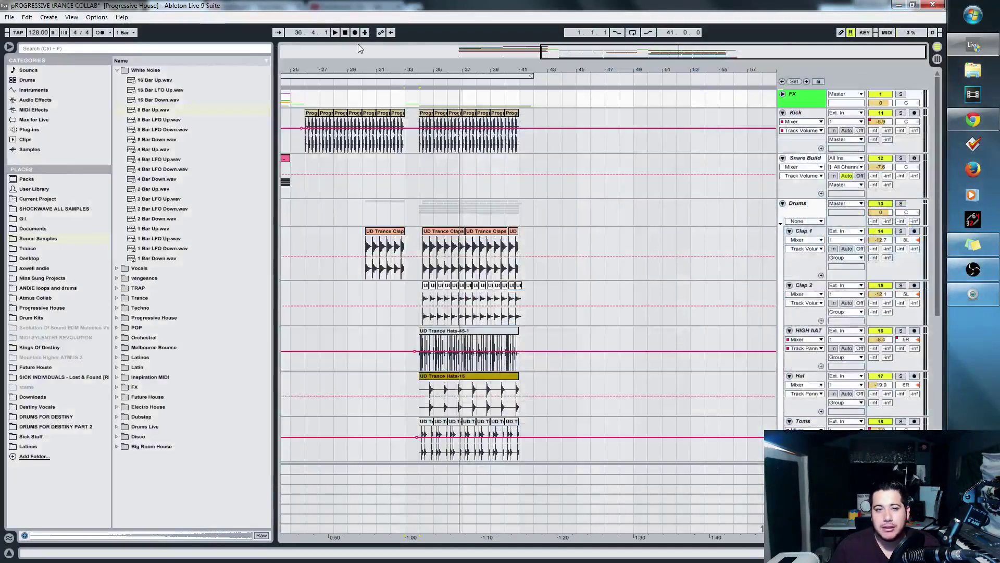
{"action": "left_click_drag", "start_coordinate": [632, 54], "coordinate": [449, 43]}
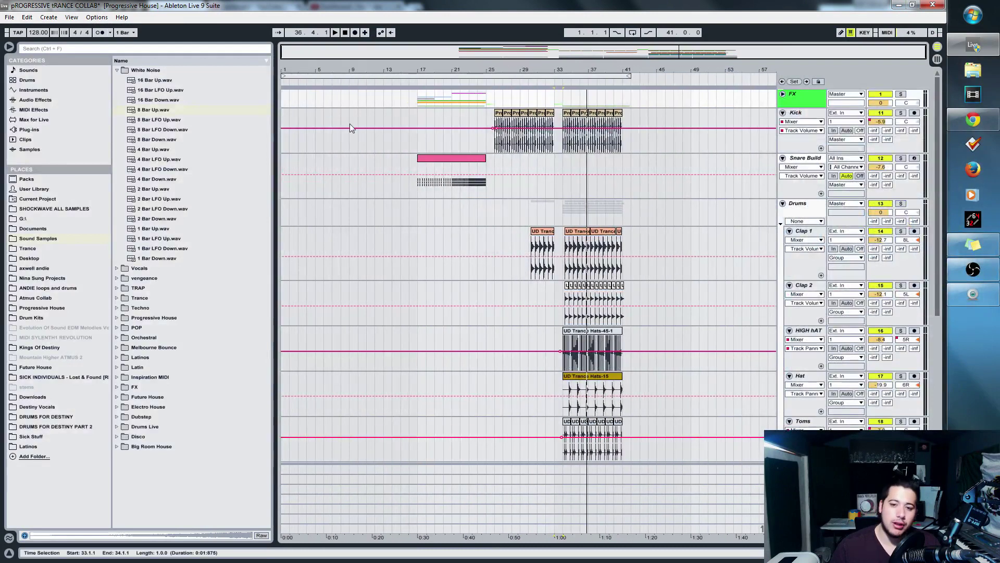